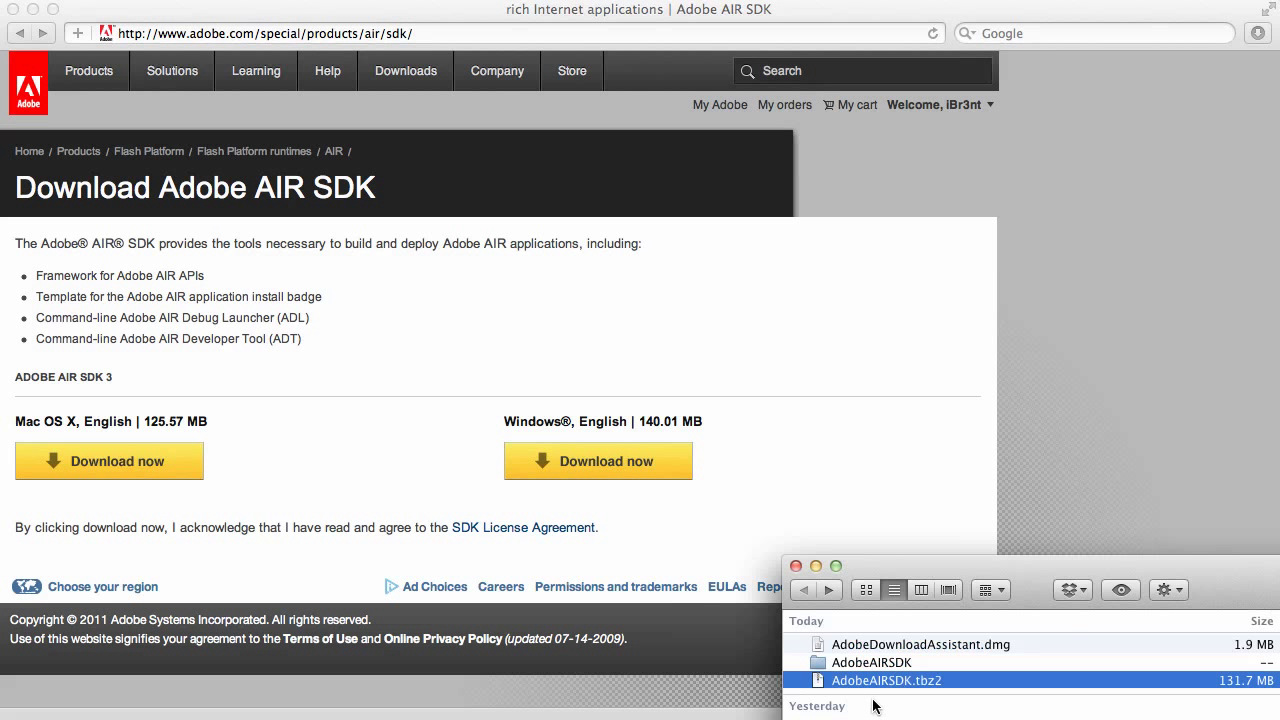
Step: Select the unpacked AdobeAIRSDK folder and close the duplicate full-screen Flash CS5.5 window
{"action": "left_click", "coordinate": [878, 663]}
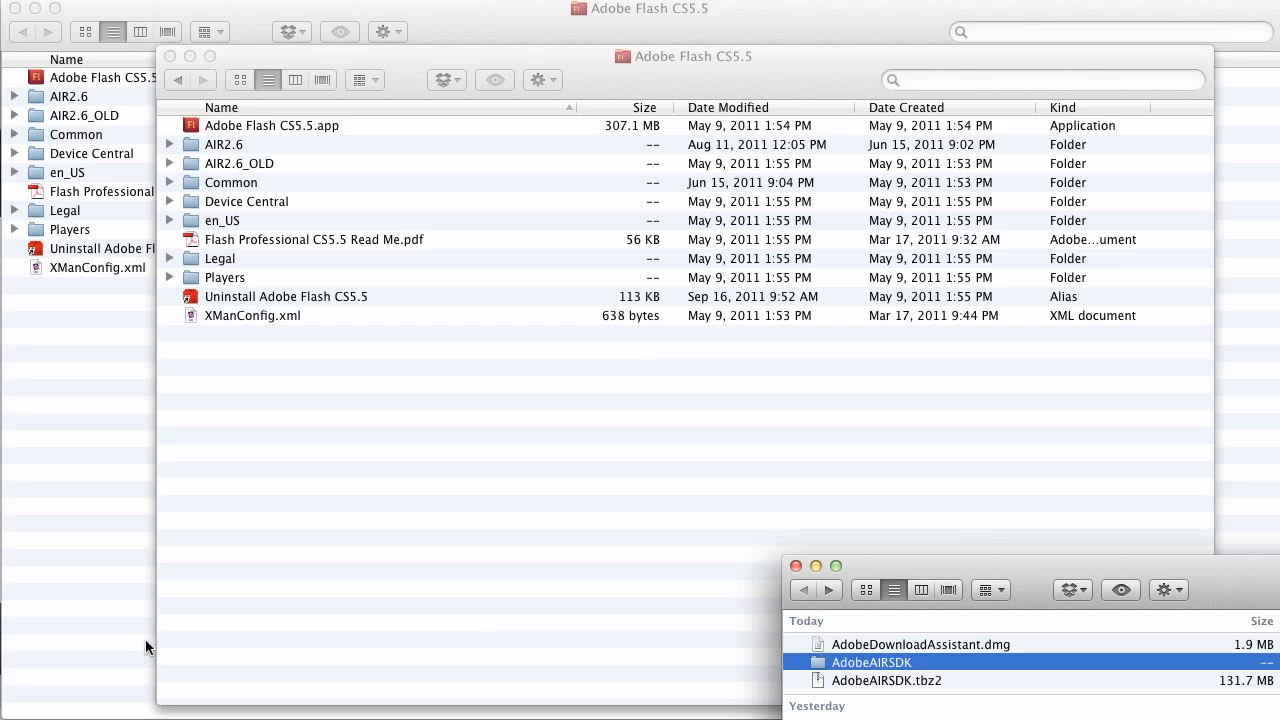
{"action": "left_click", "coordinate": [91, 494]}
{"action": "left_click", "coordinate": [14, 8]}
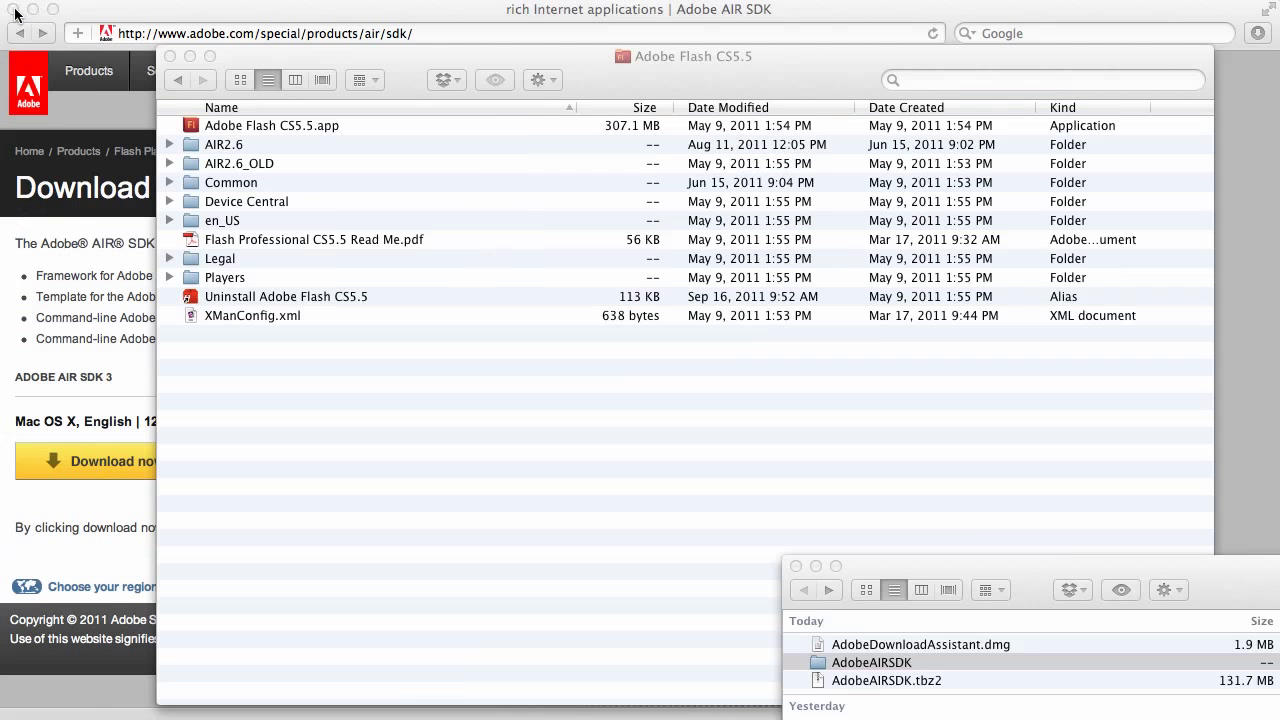
Step: Move the Flash CS5.5 folder window up-left and shrink it so Downloads stays visible
{"action": "left_click", "coordinate": [686, 76]}
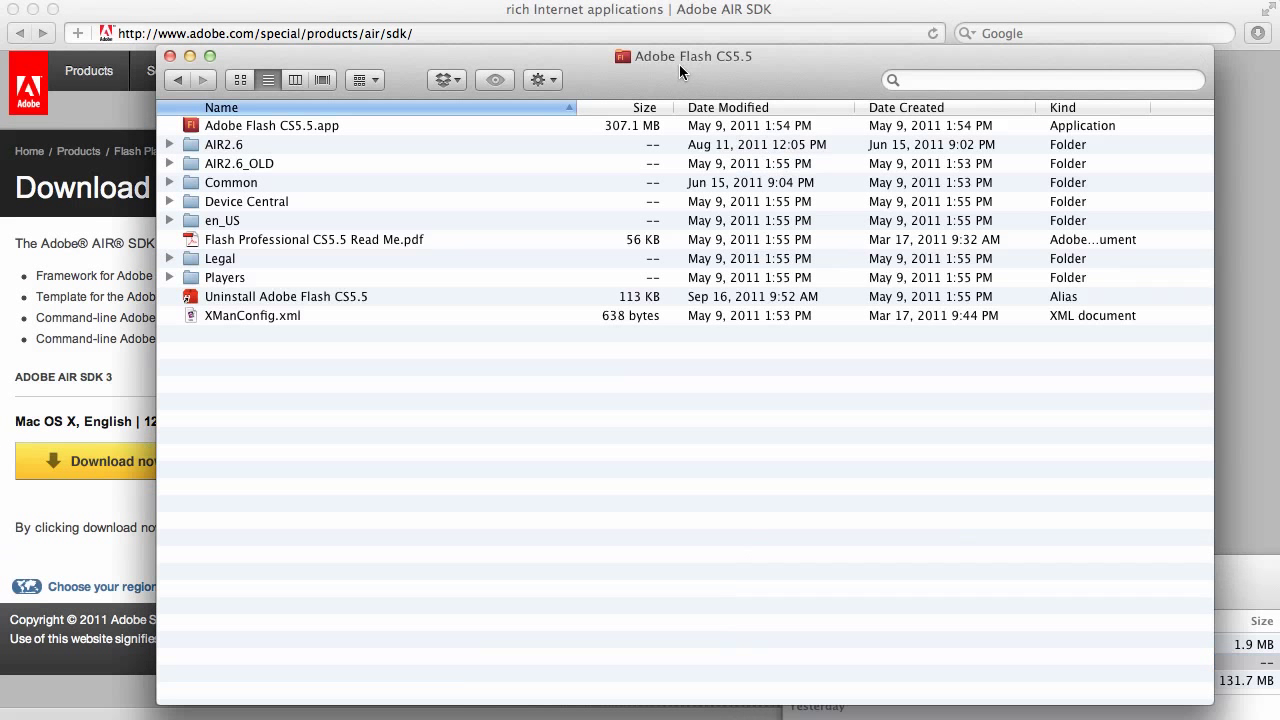
{"action": "left_click_drag", "start_coordinate": [750, 70], "coordinate": [682, 52]}
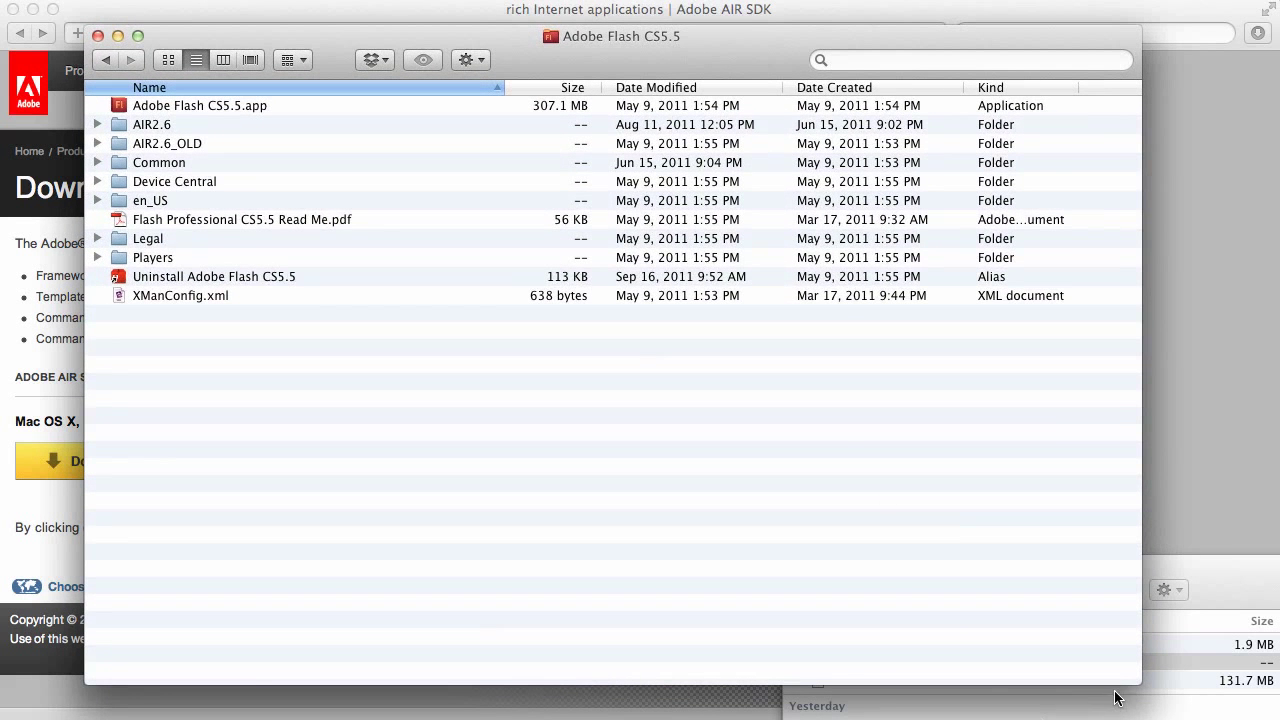
{"action": "left_click_drag", "start_coordinate": [1137, 679], "coordinate": [1075, 548]}
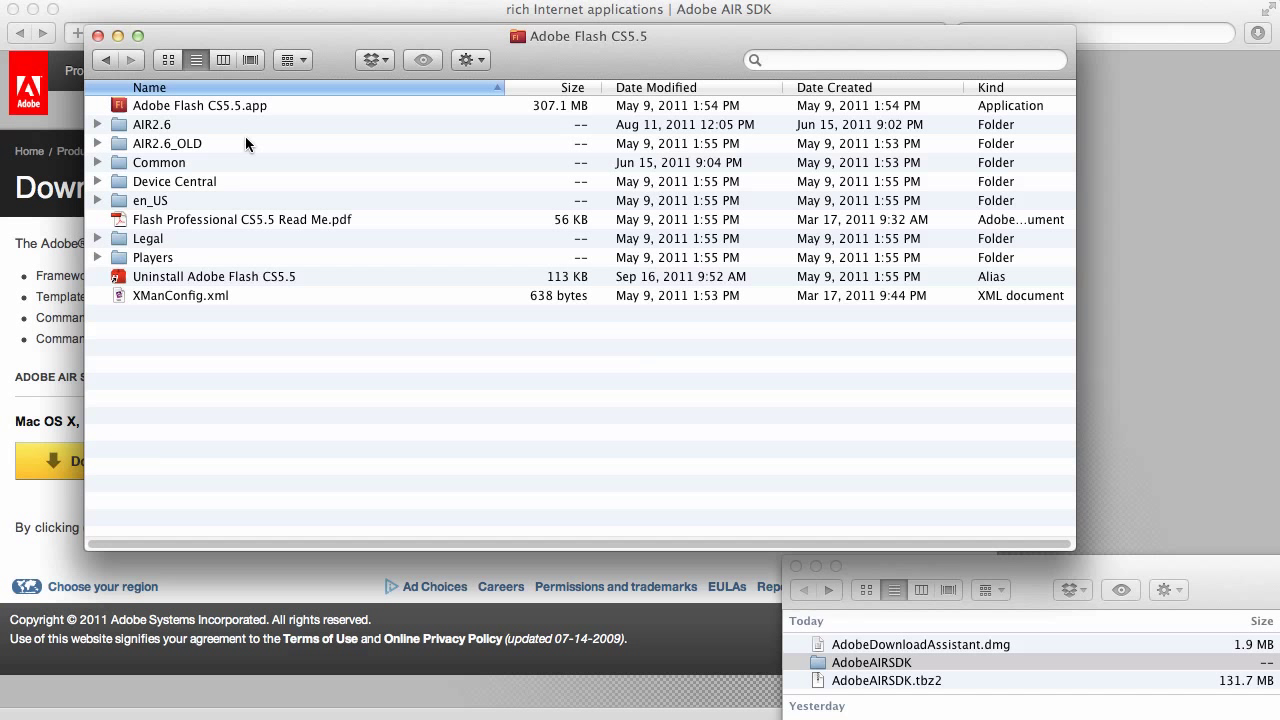
Step: Append _justKidding_2.7 to the AIR2.6 folder name, keeping the .7 ending
{"action": "right_click", "coordinate": [148, 124]}
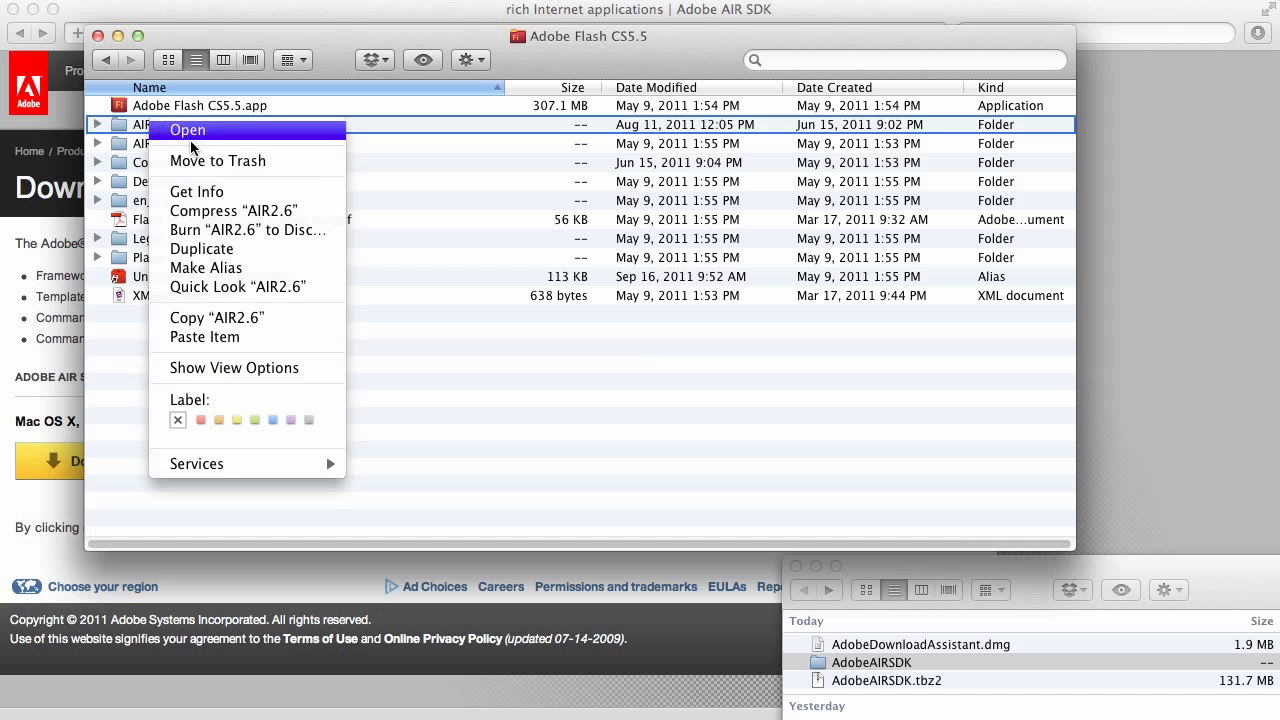
{"action": "left_click", "coordinate": [120, 126]}
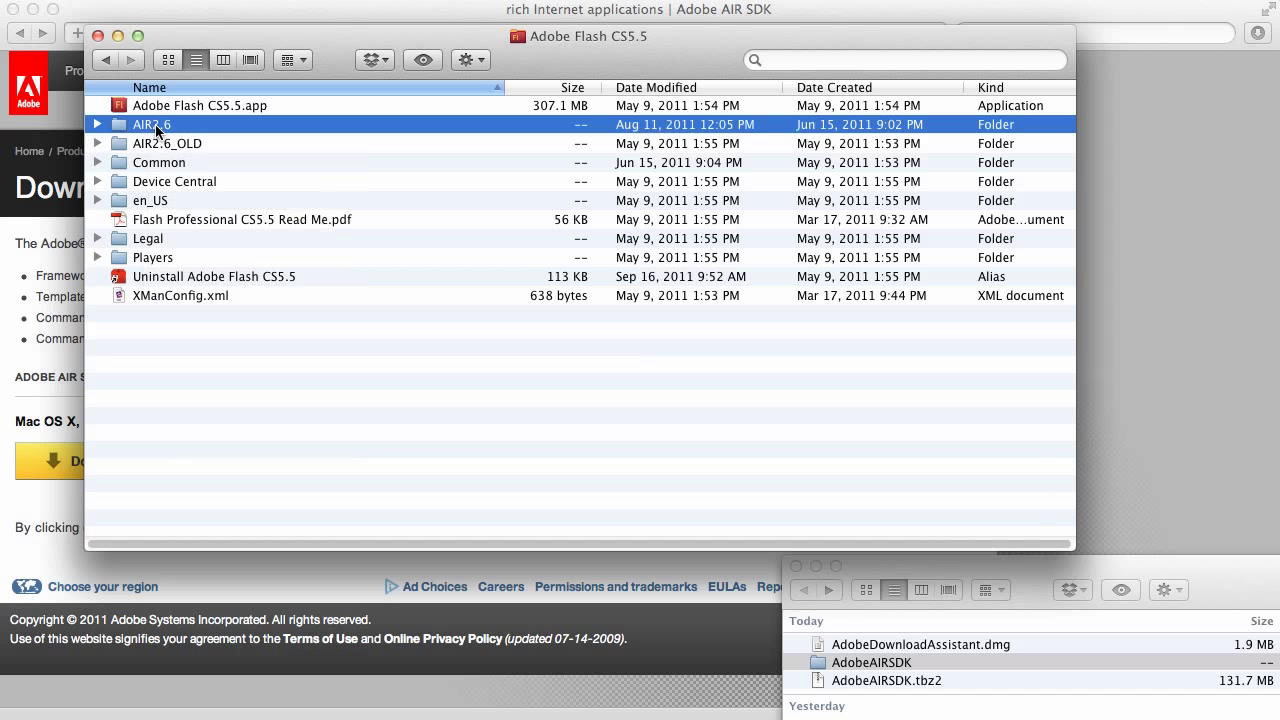
{"action": "left_click", "coordinate": [155, 125]}
{"action": "key", "text": "Right"}
{"action": "type", "text": "_justKidding_2.7"}
{"action": "key", "text": "Return"}
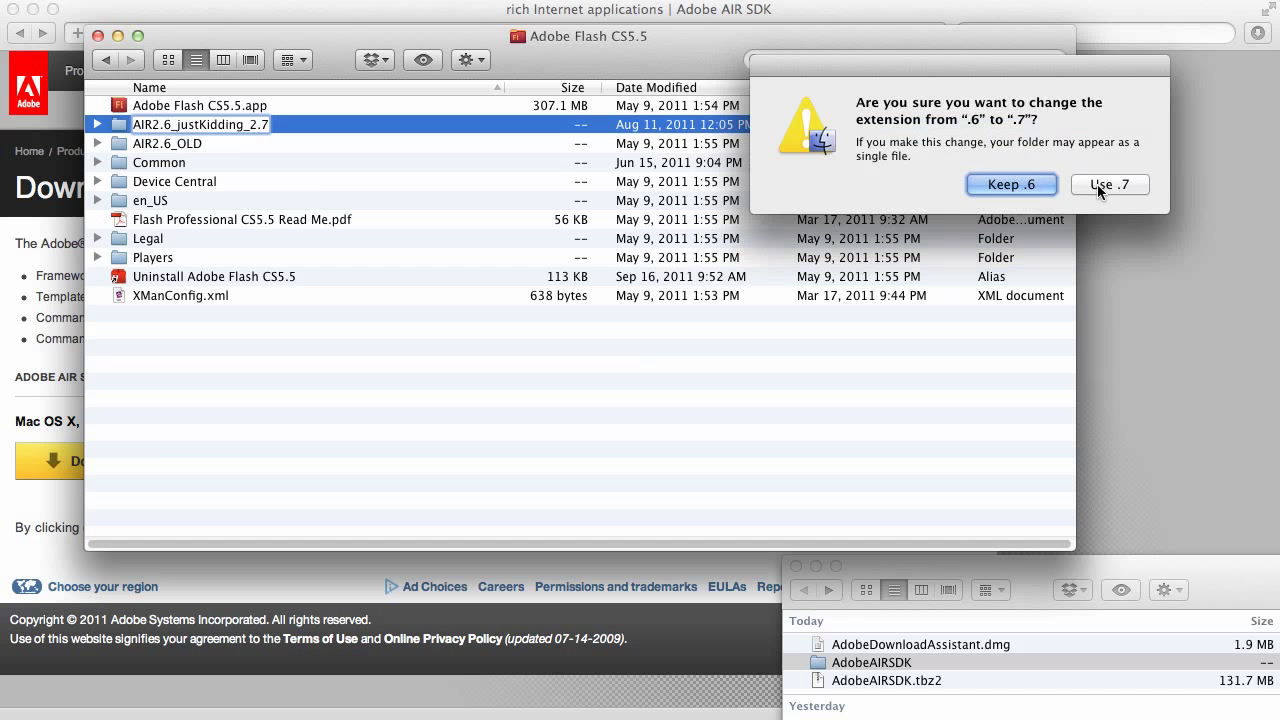
{"action": "left_click", "coordinate": [1097, 184]}
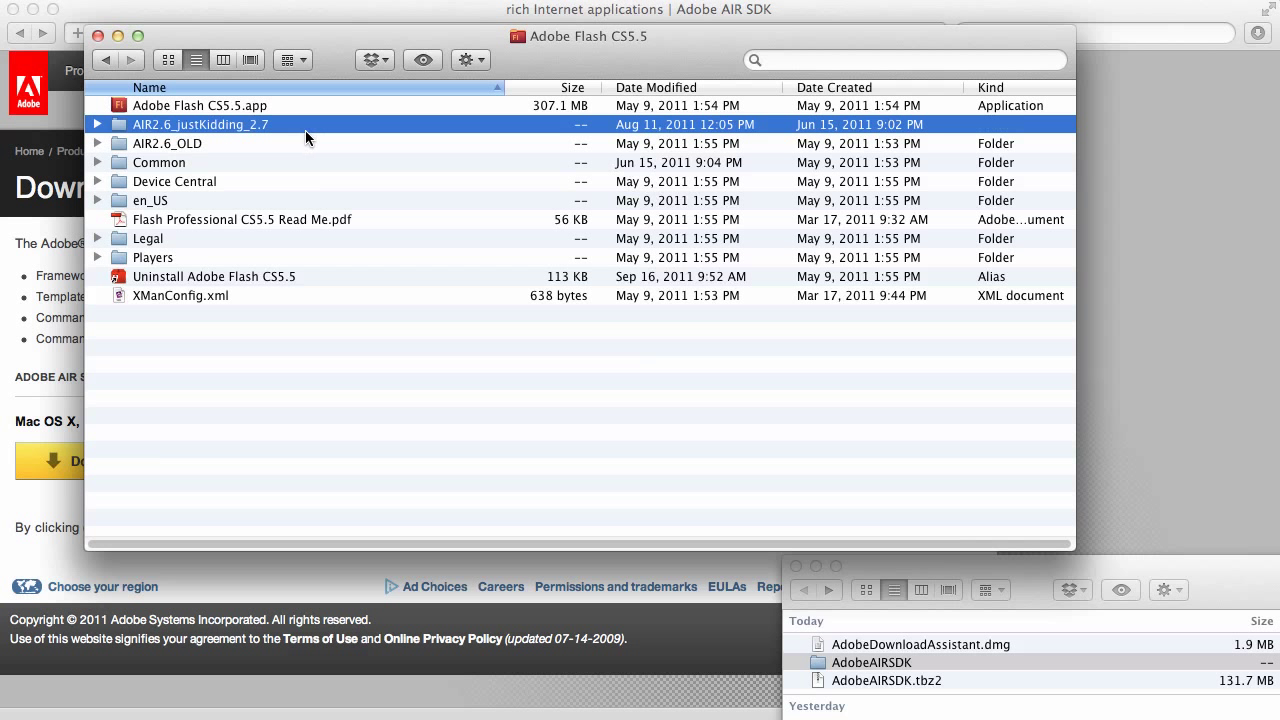
{"action": "left_click", "coordinate": [256, 142]}
{"action": "left_click", "coordinate": [300, 126]}
Step: Copy AdobeAIRSDK from Downloads into the Adobe Flash CS5.5 folder and rename the copy AIR2.6
{"action": "left_click", "coordinate": [886, 663]}
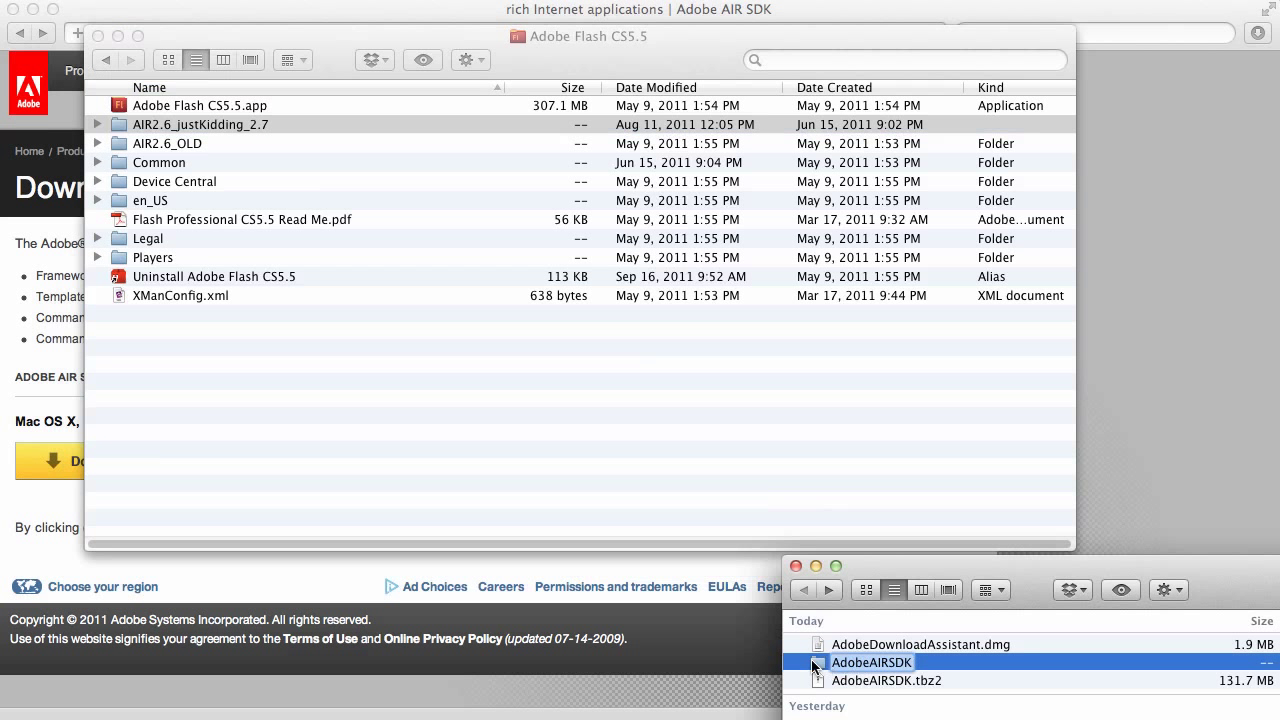
{"action": "left_click_drag", "start_coordinate": [623, 516], "coordinate": [227, 358]}
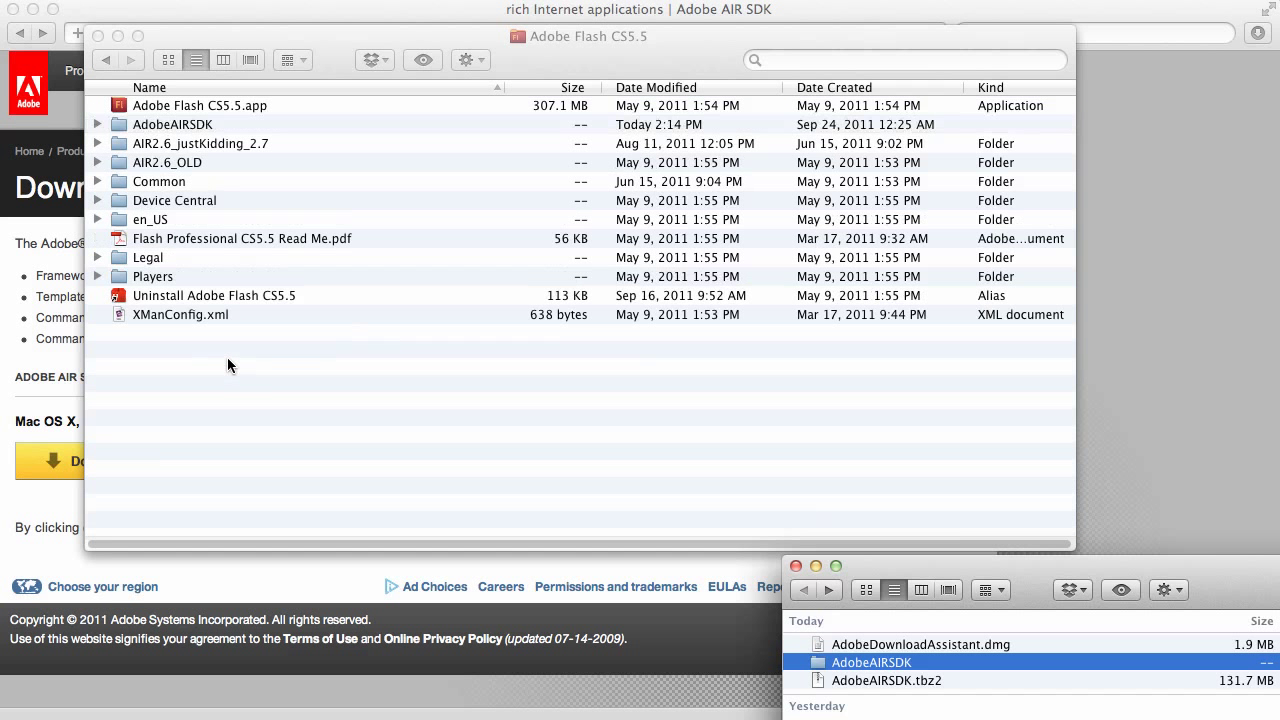
{"action": "left_click", "coordinate": [183, 125]}
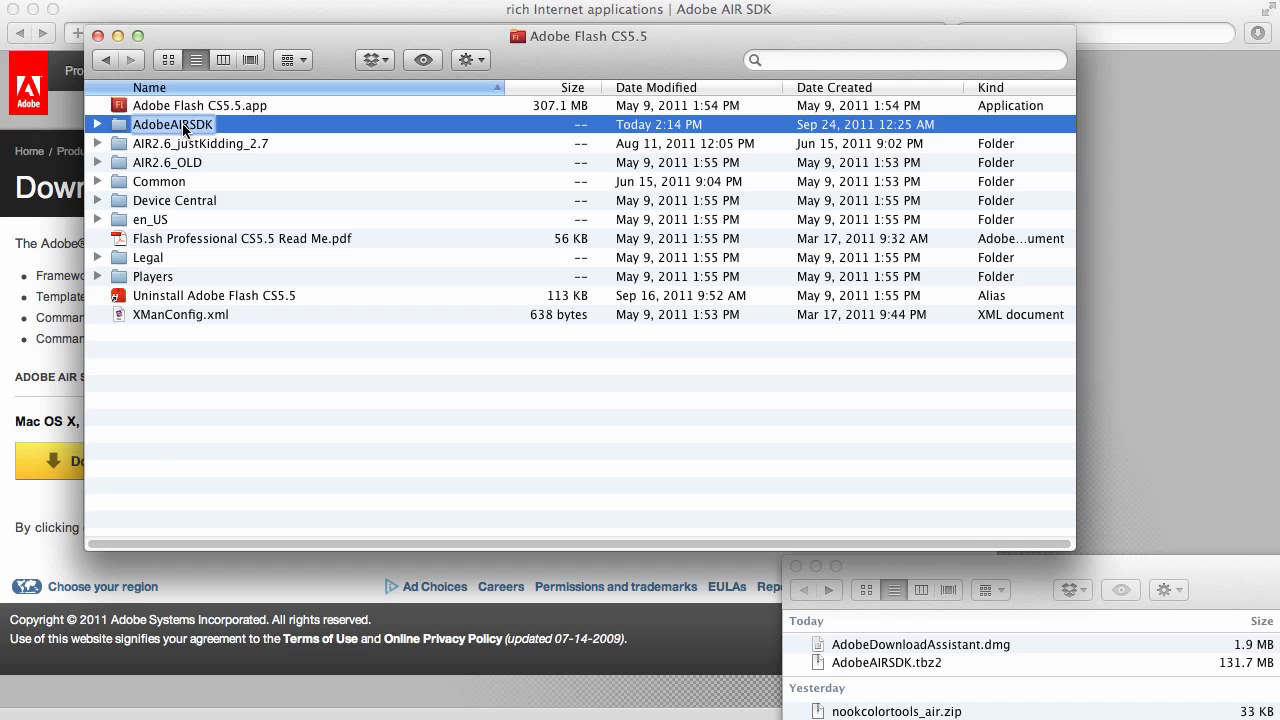
{"action": "type", "text": "AIR2.6"}
{"action": "key", "text": "Escape"}
{"action": "left_click", "coordinate": [210, 394]}
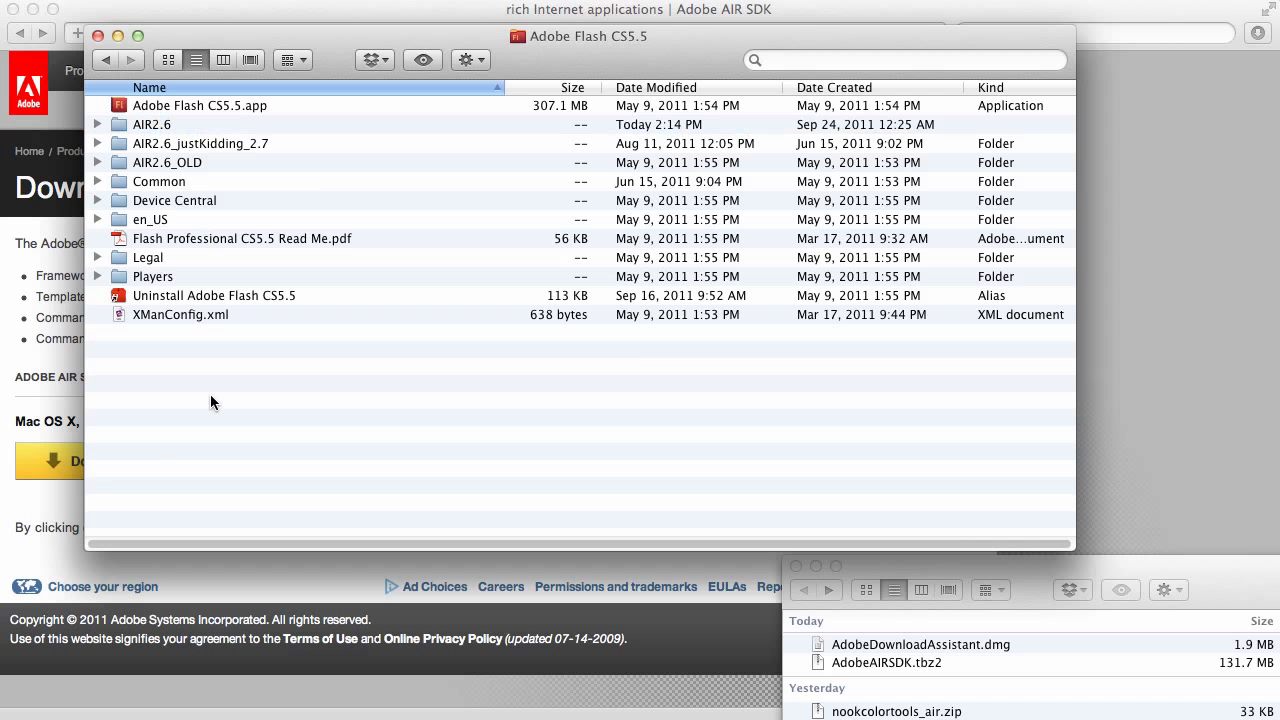
Step: Expand AIR2.6 > frameworks > libs > air and copy the 535 KB airglobal.swc
{"action": "left_click", "coordinate": [97, 124]}
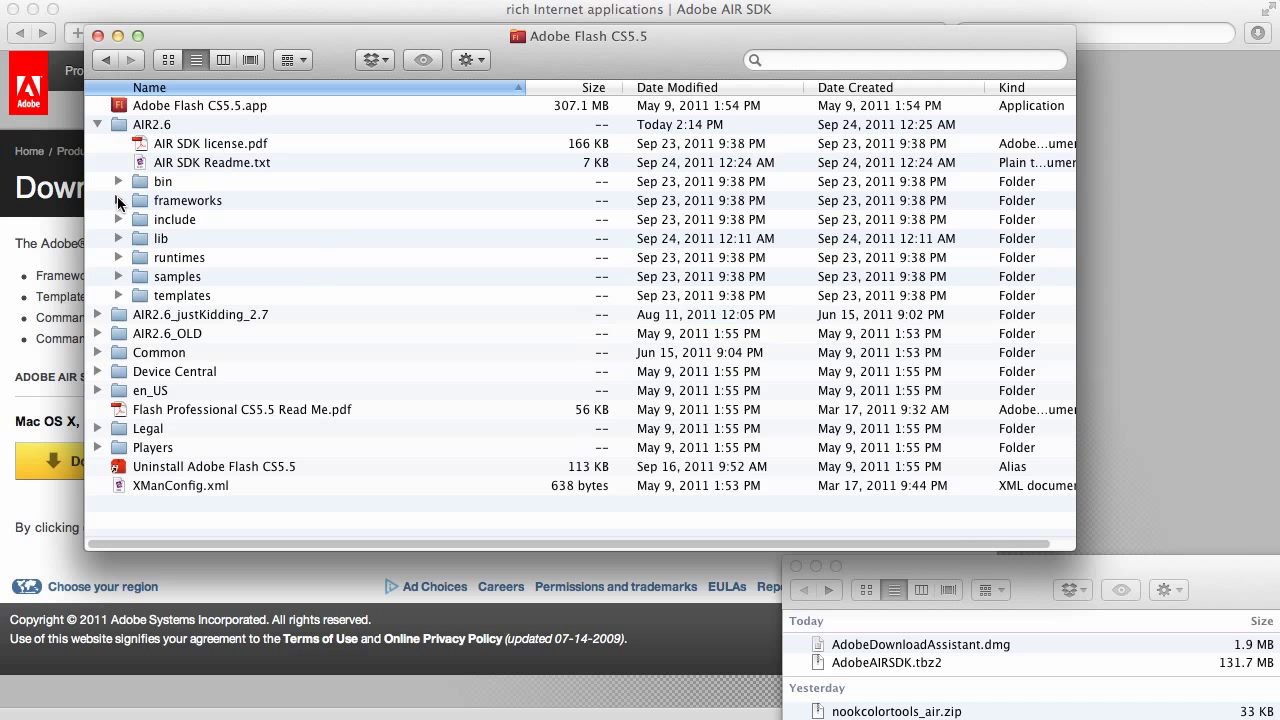
{"action": "left_click", "coordinate": [118, 201]}
{"action": "left_click", "coordinate": [139, 220]}
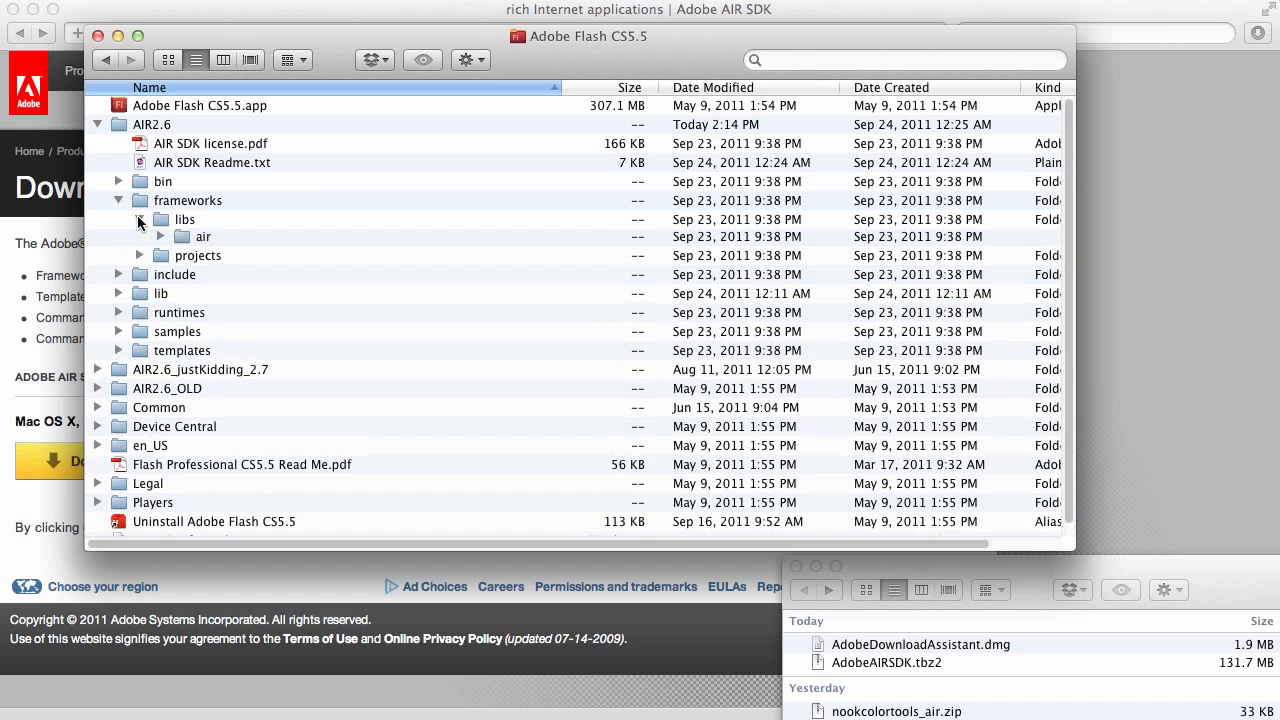
{"action": "left_click", "coordinate": [162, 240]}
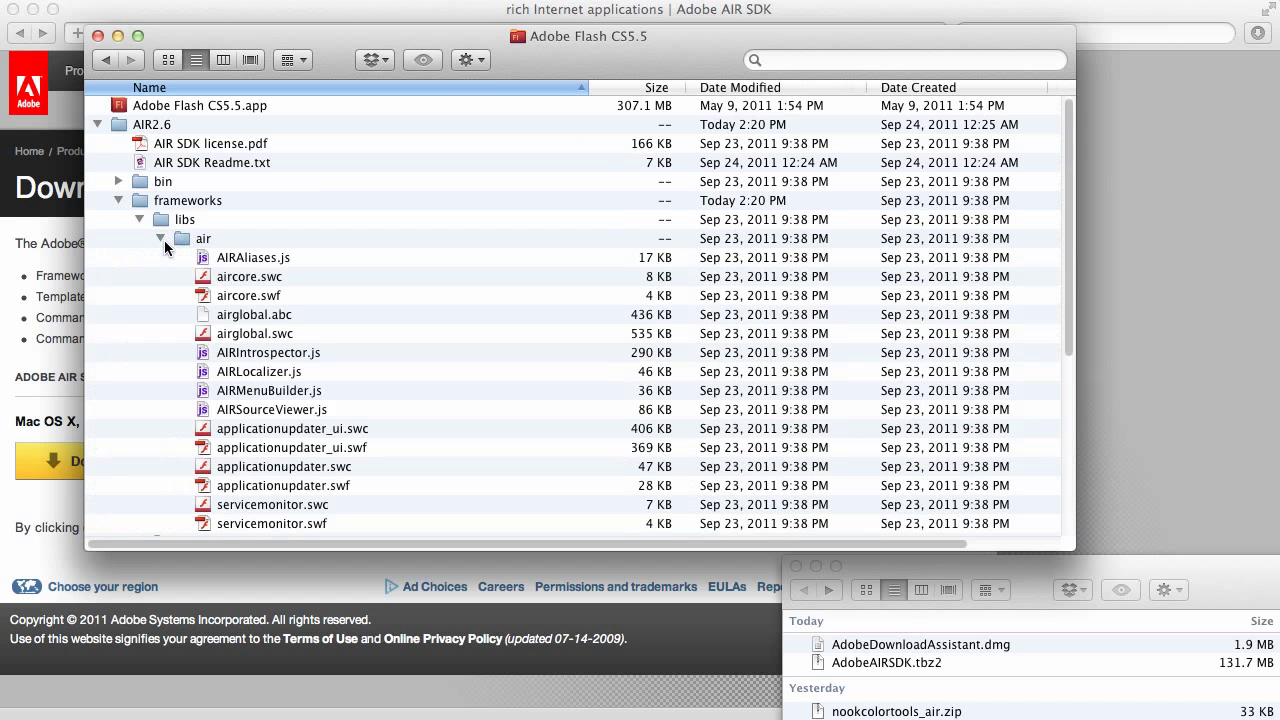
{"action": "scroll", "coordinate": [344, 292], "scroll_direction": "down", "scroll_amount": 4}
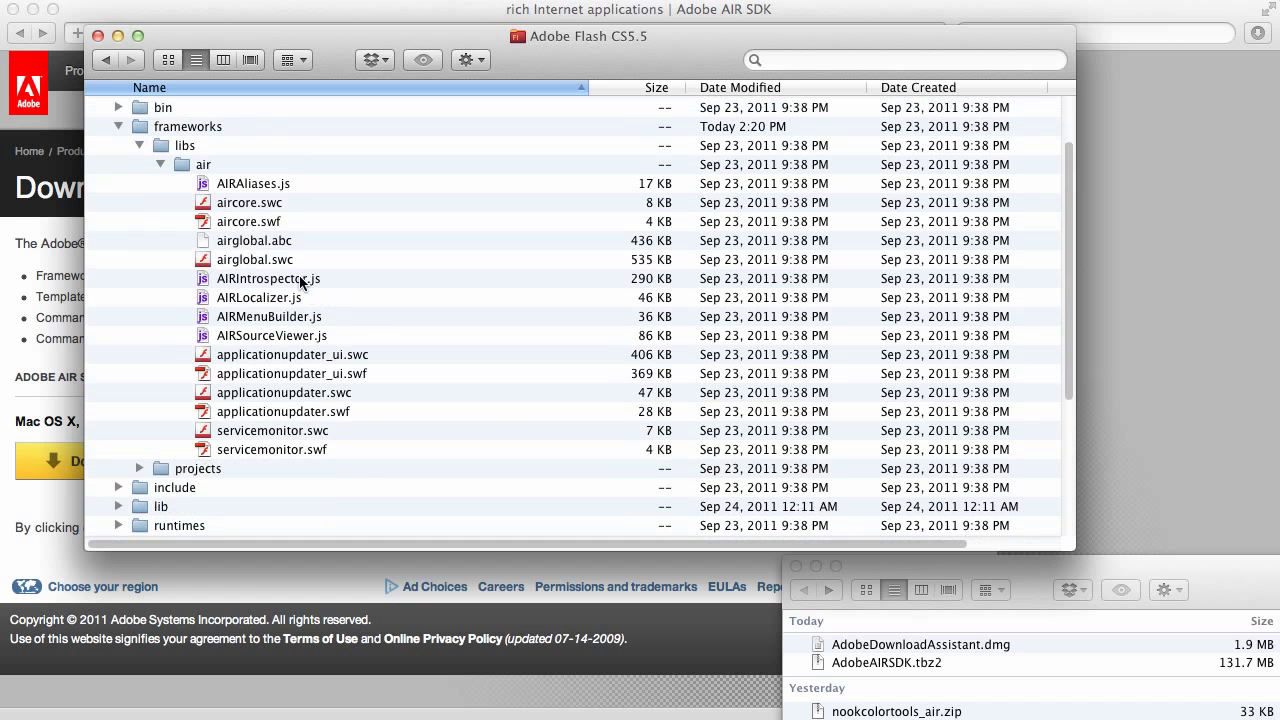
{"action": "right_click", "coordinate": [240, 258]}
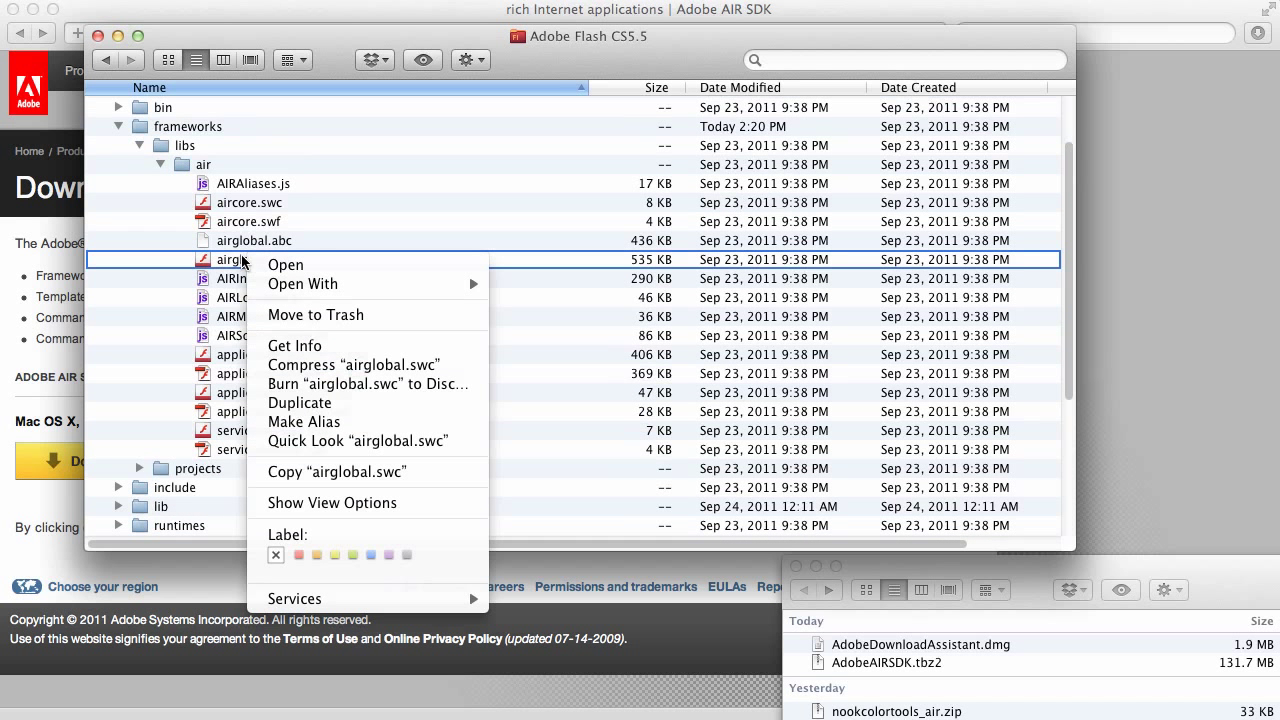
{"action": "left_click", "coordinate": [237, 290]}
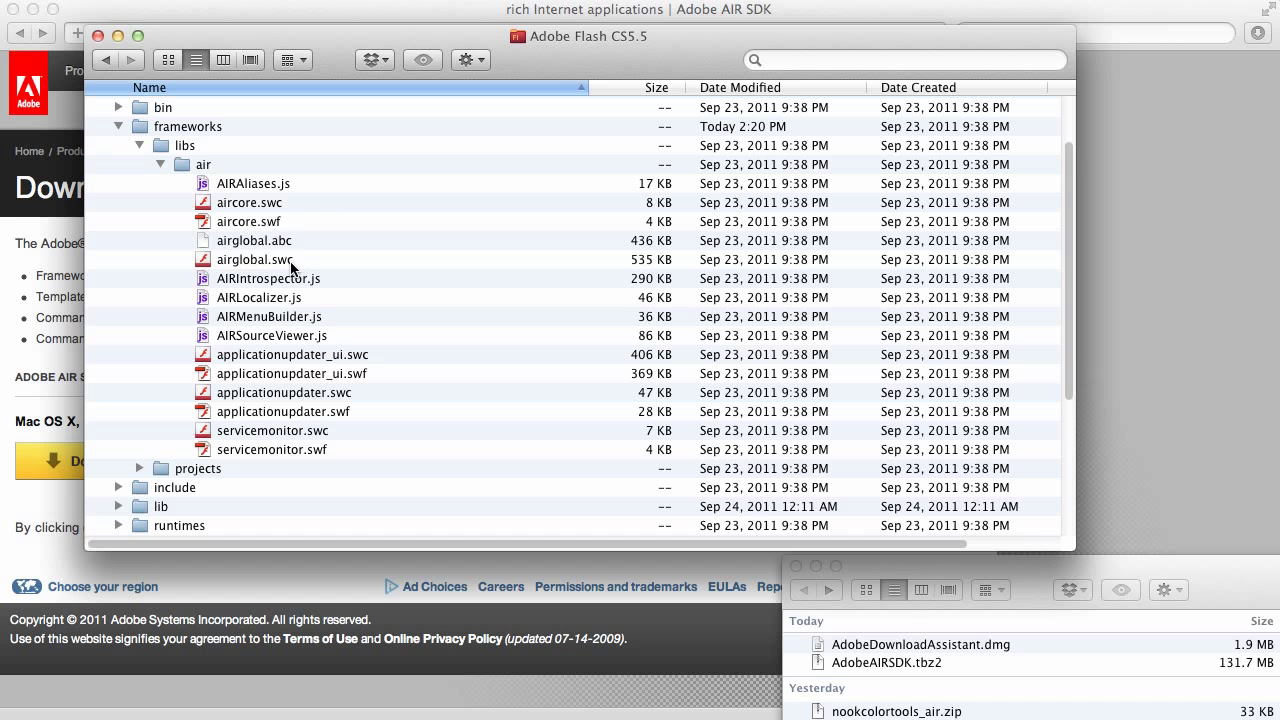
{"action": "right_click", "coordinate": [291, 263]}
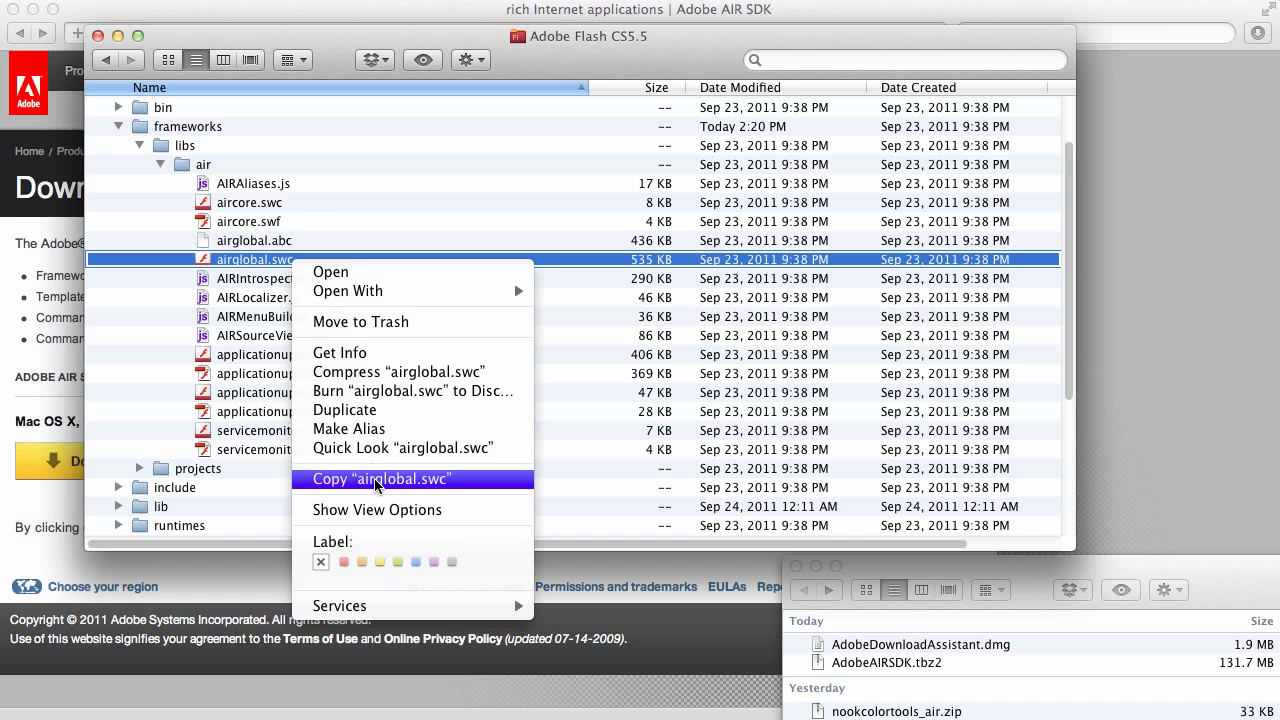
{"action": "left_click", "coordinate": [372, 479]}
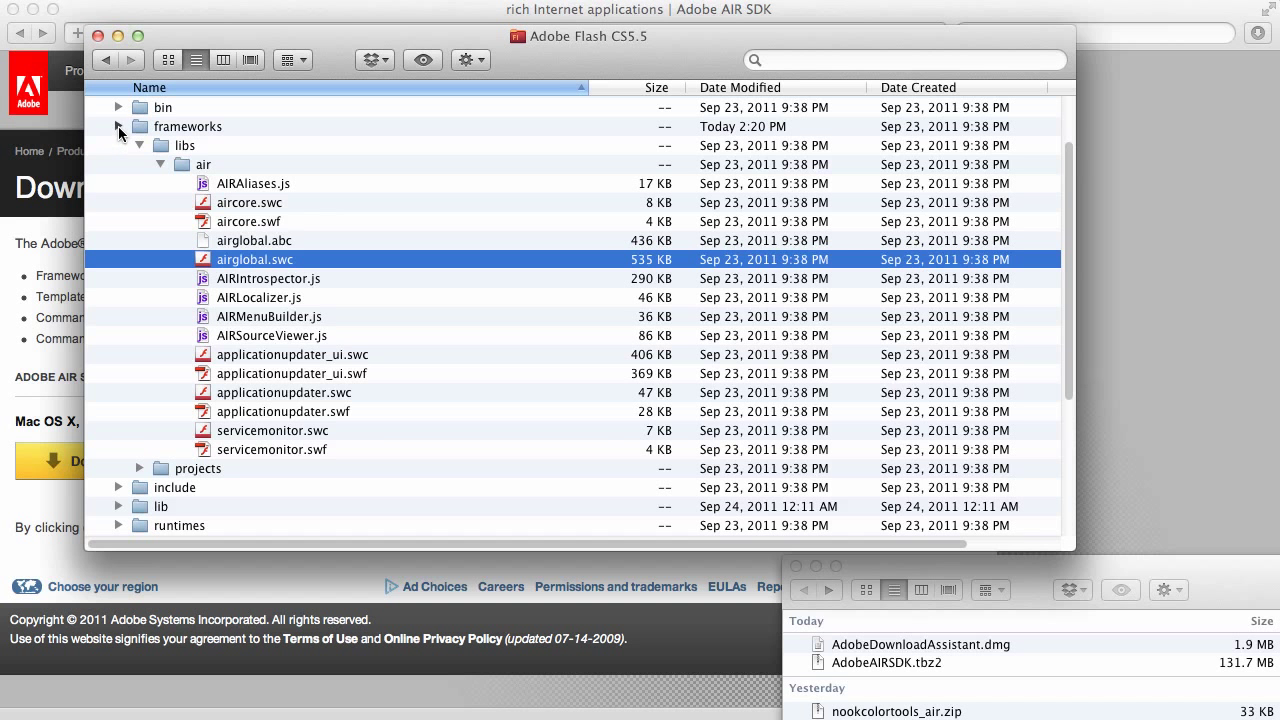
Step: Browse into Common's Configuration and Players folders, then return to Common
{"action": "left_click", "coordinate": [118, 126]}
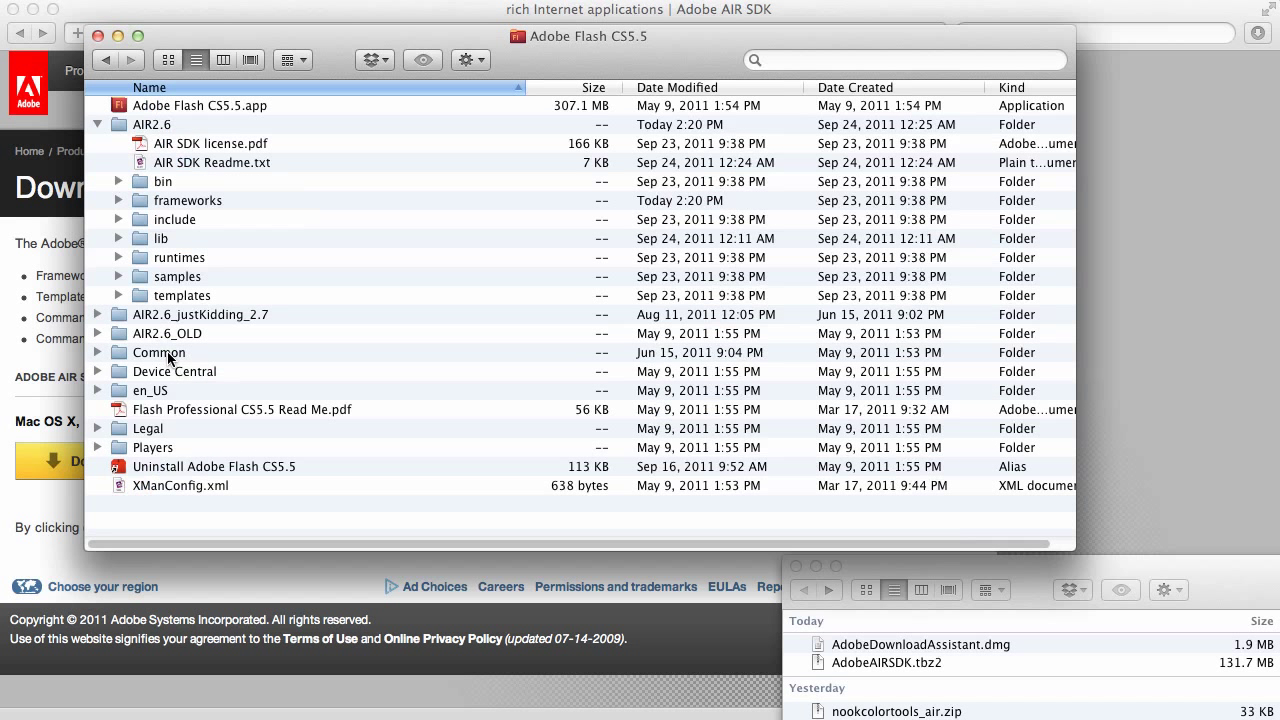
{"action": "double_click", "coordinate": [170, 354]}
{"action": "left_click", "coordinate": [97, 124]}
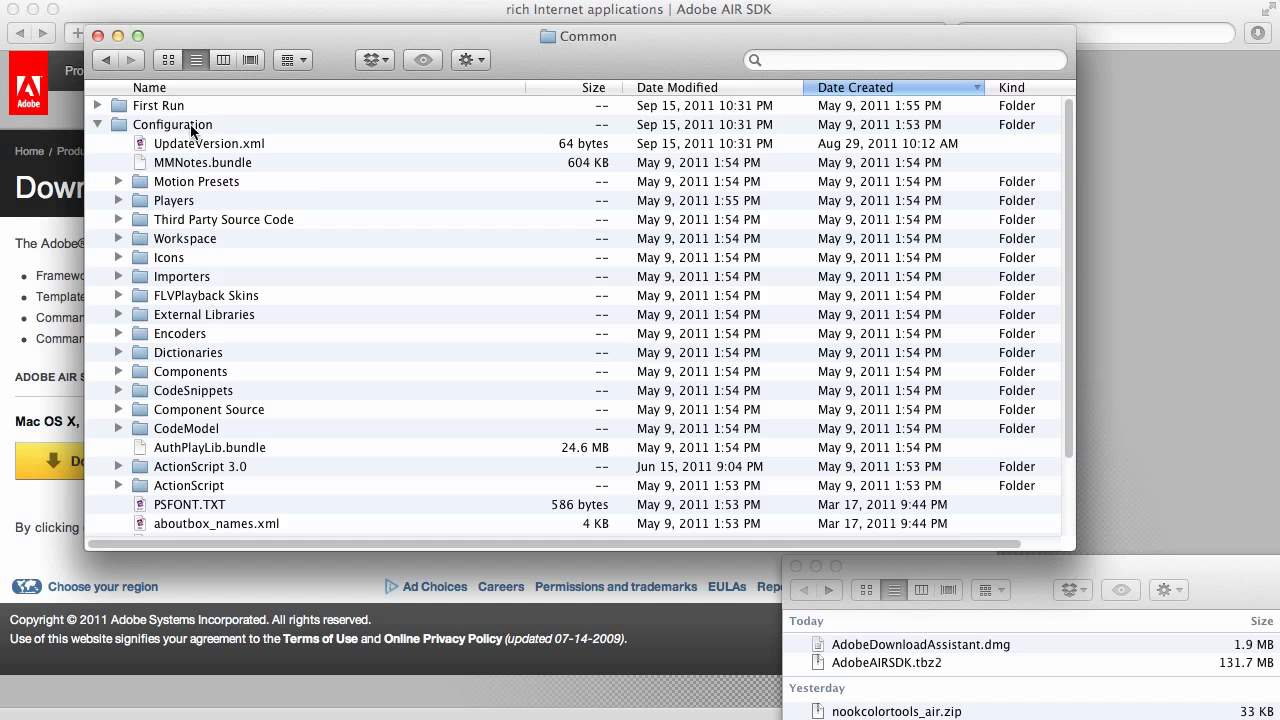
{"action": "left_click", "coordinate": [170, 126]}
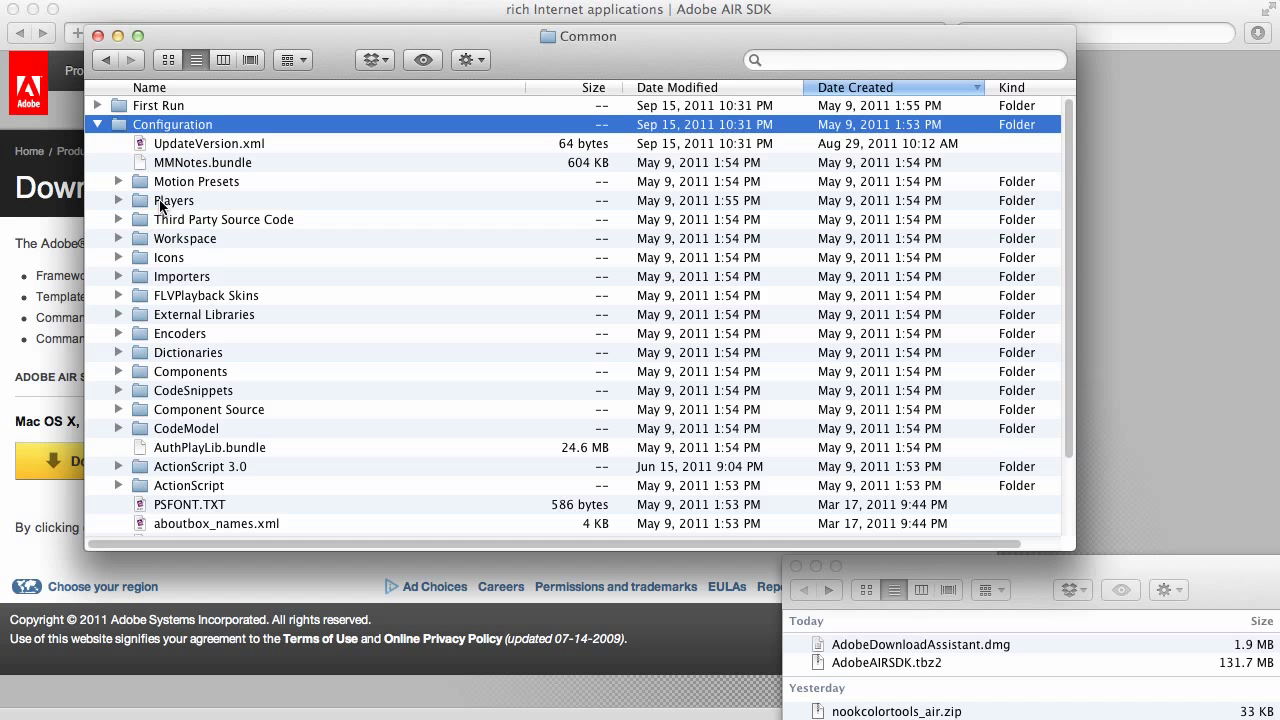
{"action": "left_click", "coordinate": [162, 201]}
{"action": "double_click", "coordinate": [160, 200]}
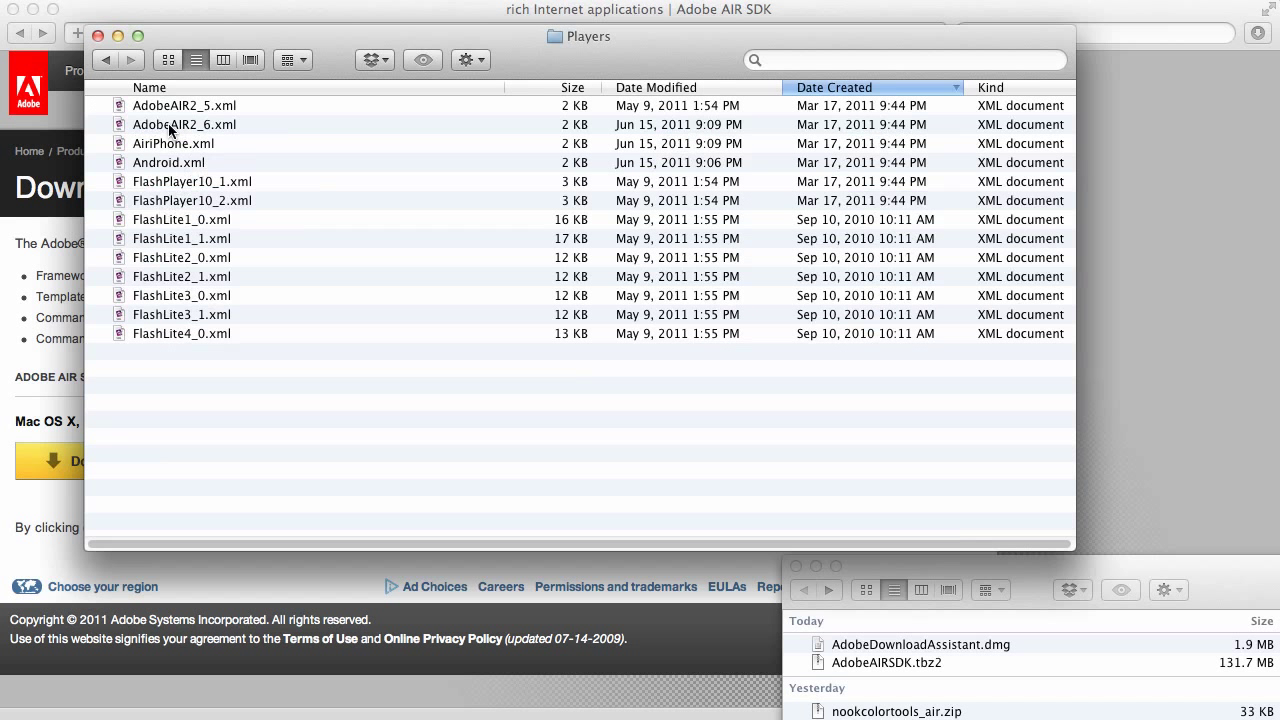
{"action": "left_click", "coordinate": [105, 61]}
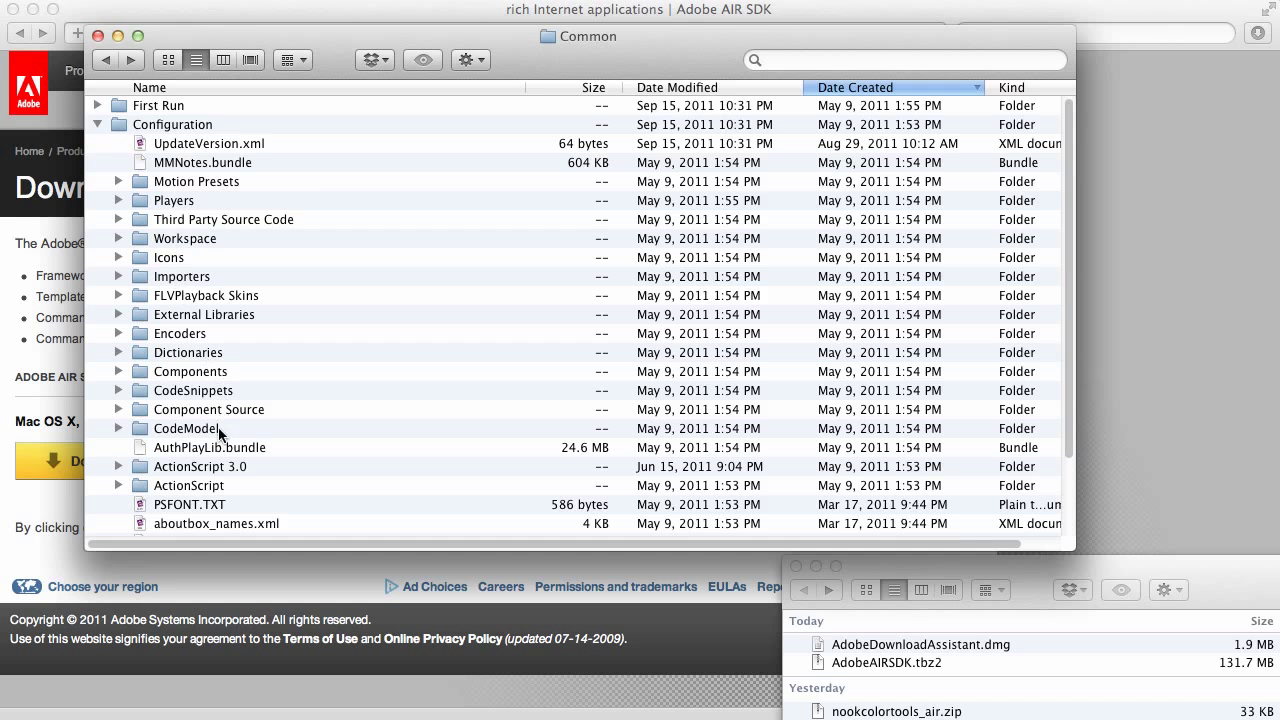
Step: Paste airglobal.swc into ActionScript 3.0/AIR2.6, replacing the old 497 KB file
{"action": "double_click", "coordinate": [211, 468]}
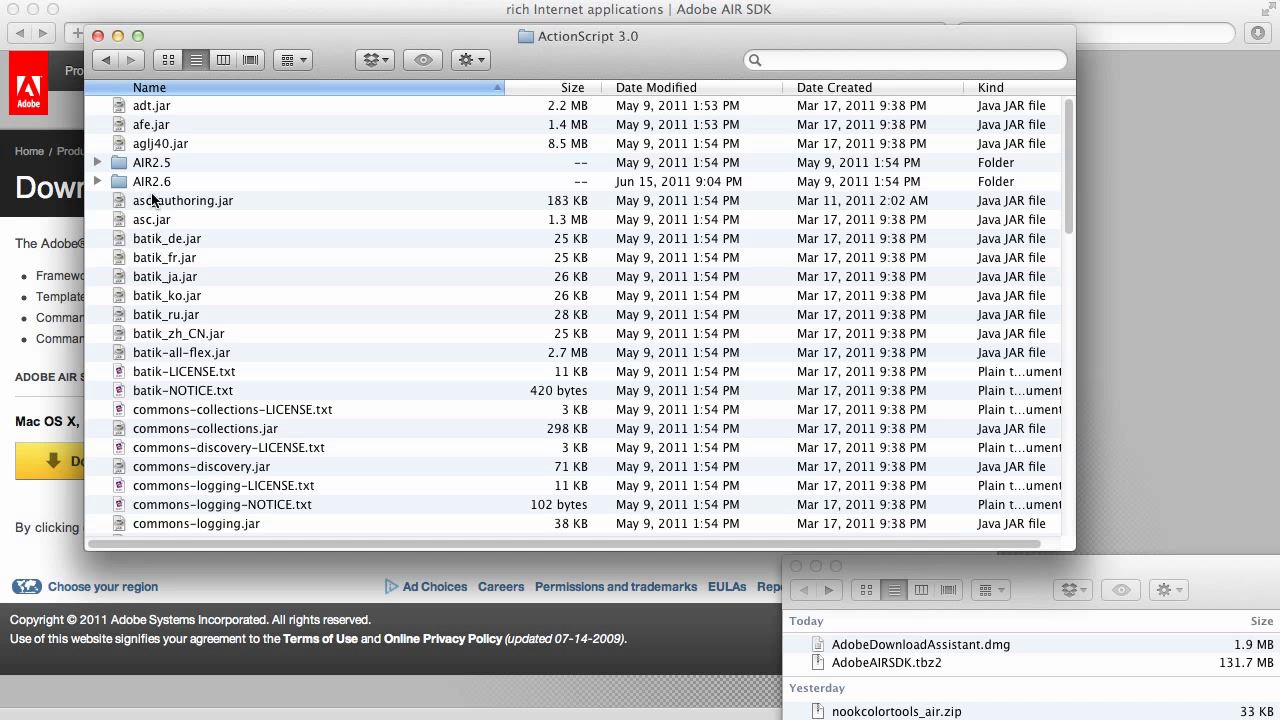
{"action": "double_click", "coordinate": [152, 181]}
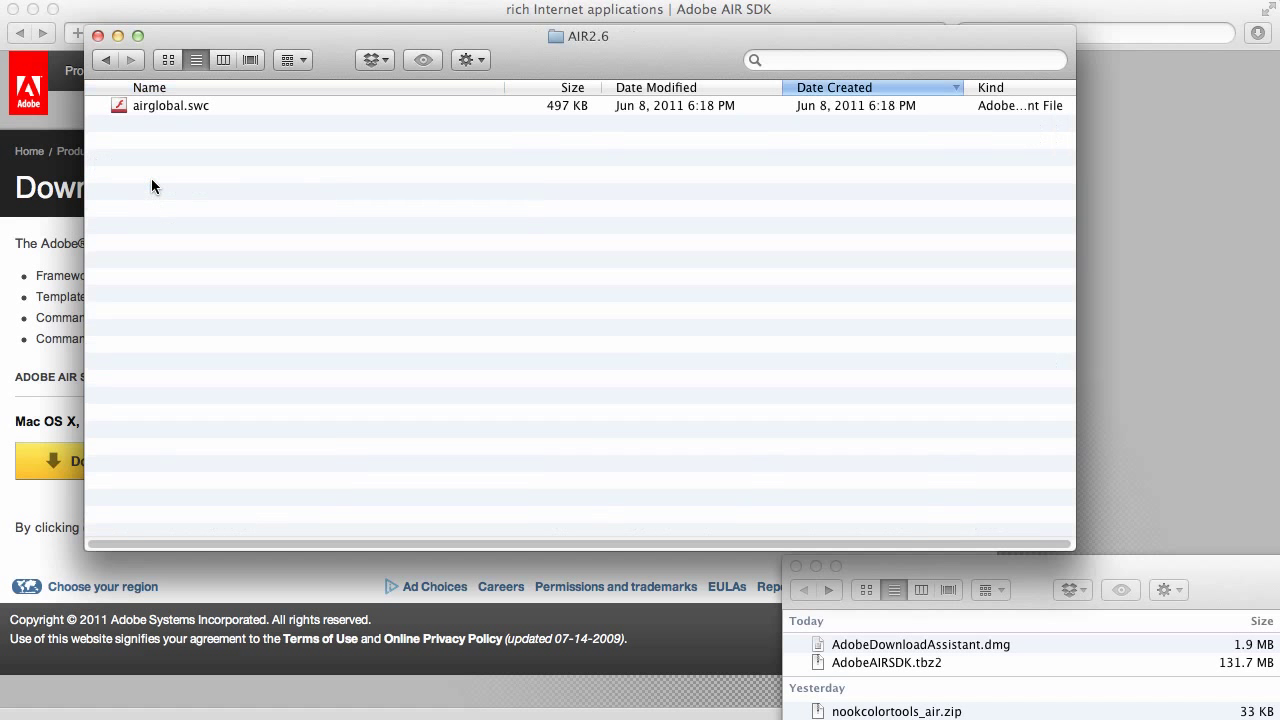
{"action": "right_click", "coordinate": [205, 157]}
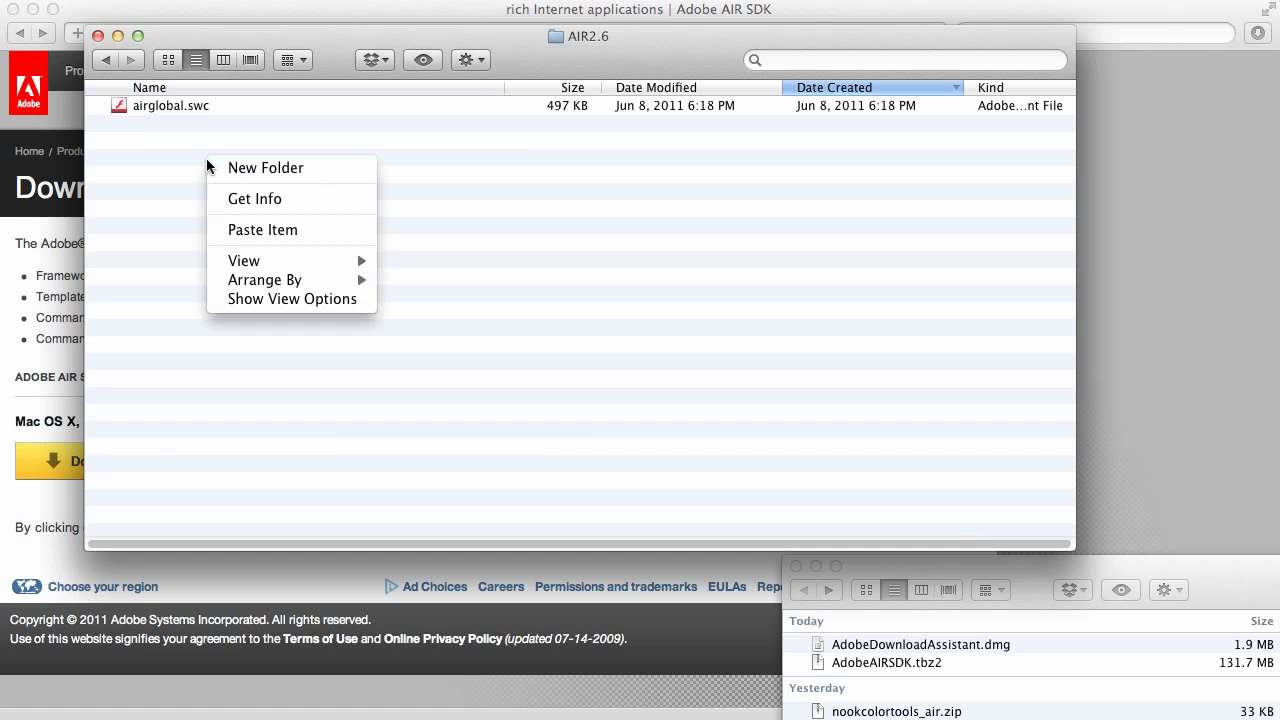
{"action": "left_click", "coordinate": [307, 238]}
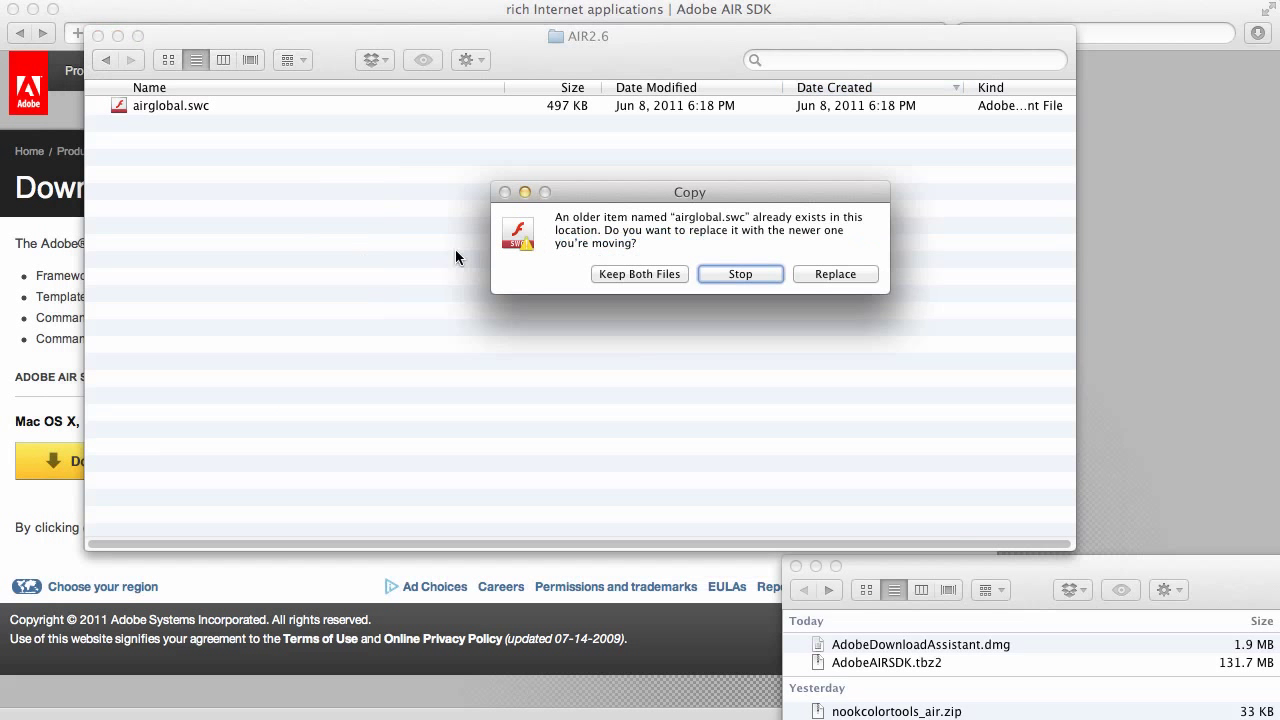
{"action": "left_click", "coordinate": [835, 274]}
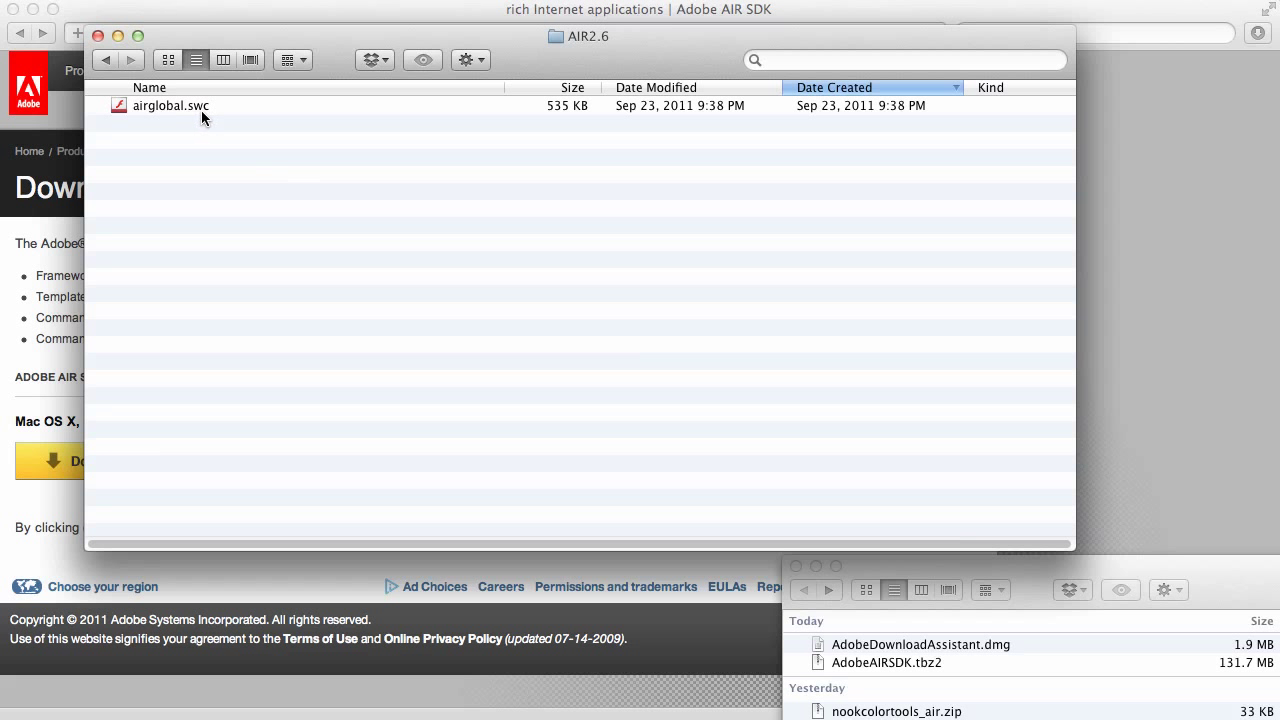
Step: Go back to Adobe Flash CS5.5, then into Common > Configuration > Players to list the player XMLs
{"action": "left_click", "coordinate": [105, 64]}
{"action": "left_click", "coordinate": [105, 62]}
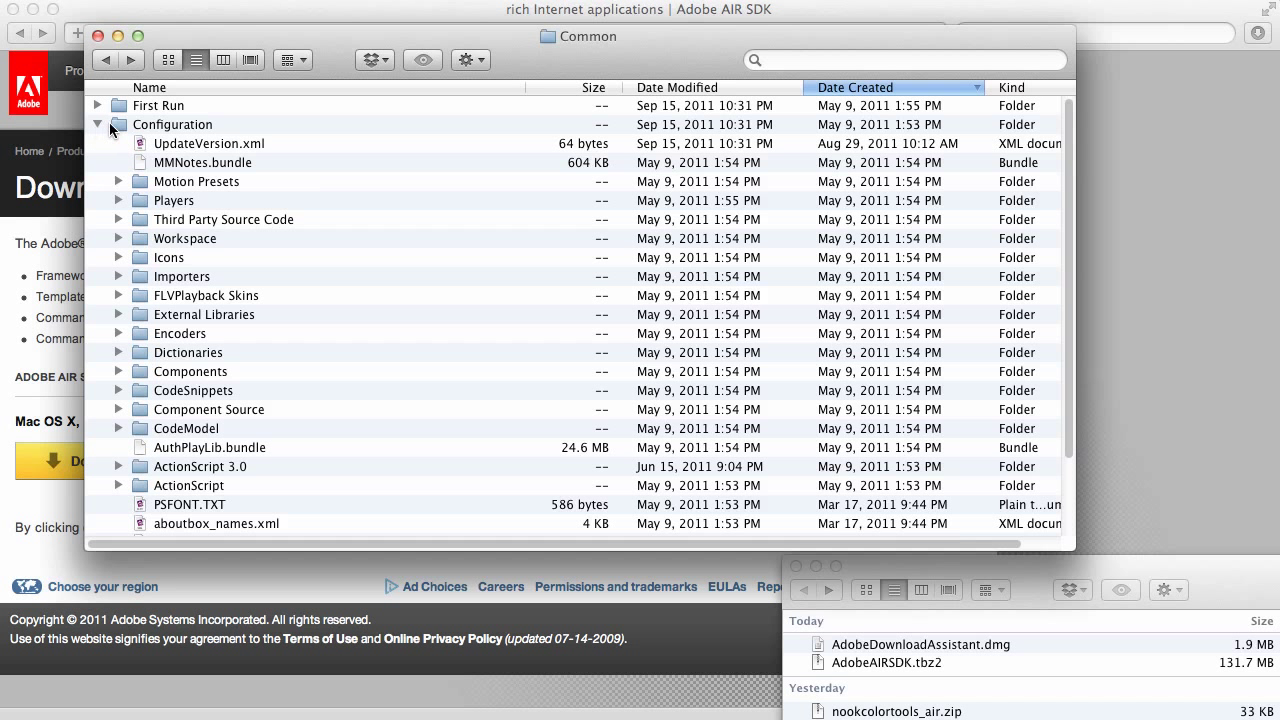
{"action": "left_click", "coordinate": [97, 124]}
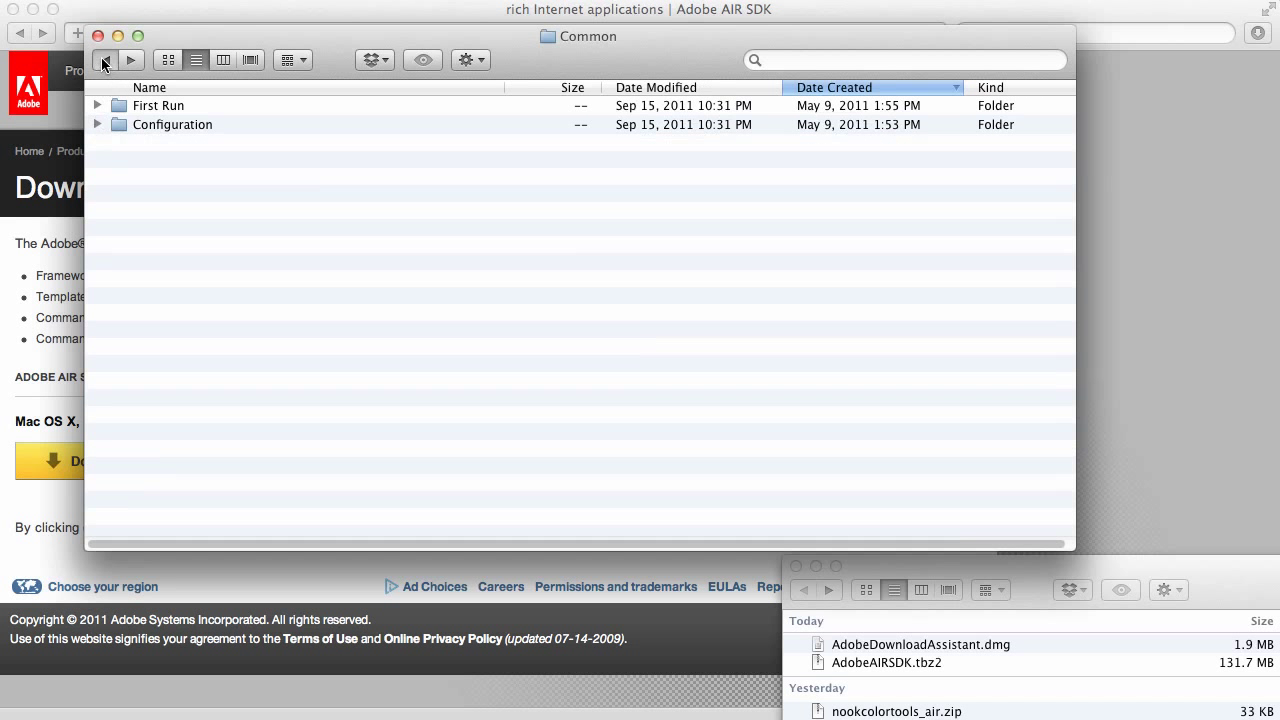
{"action": "left_click", "coordinate": [103, 58]}
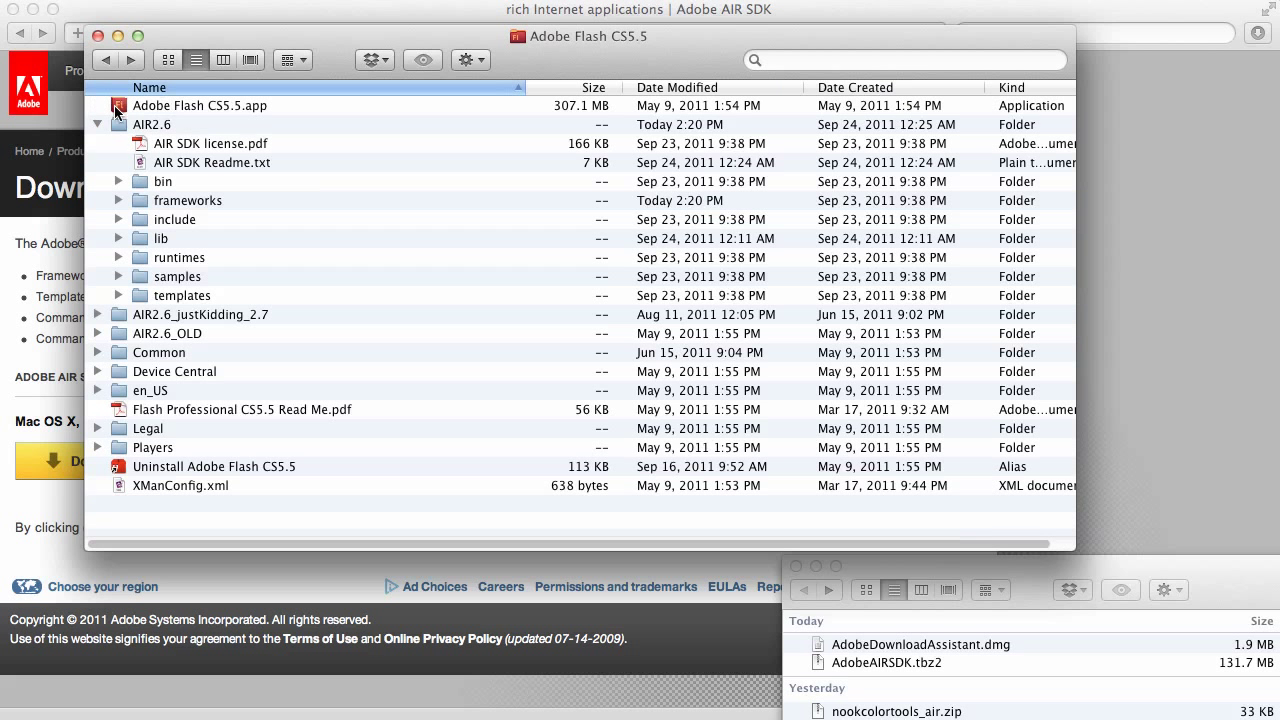
{"action": "double_click", "coordinate": [157, 353]}
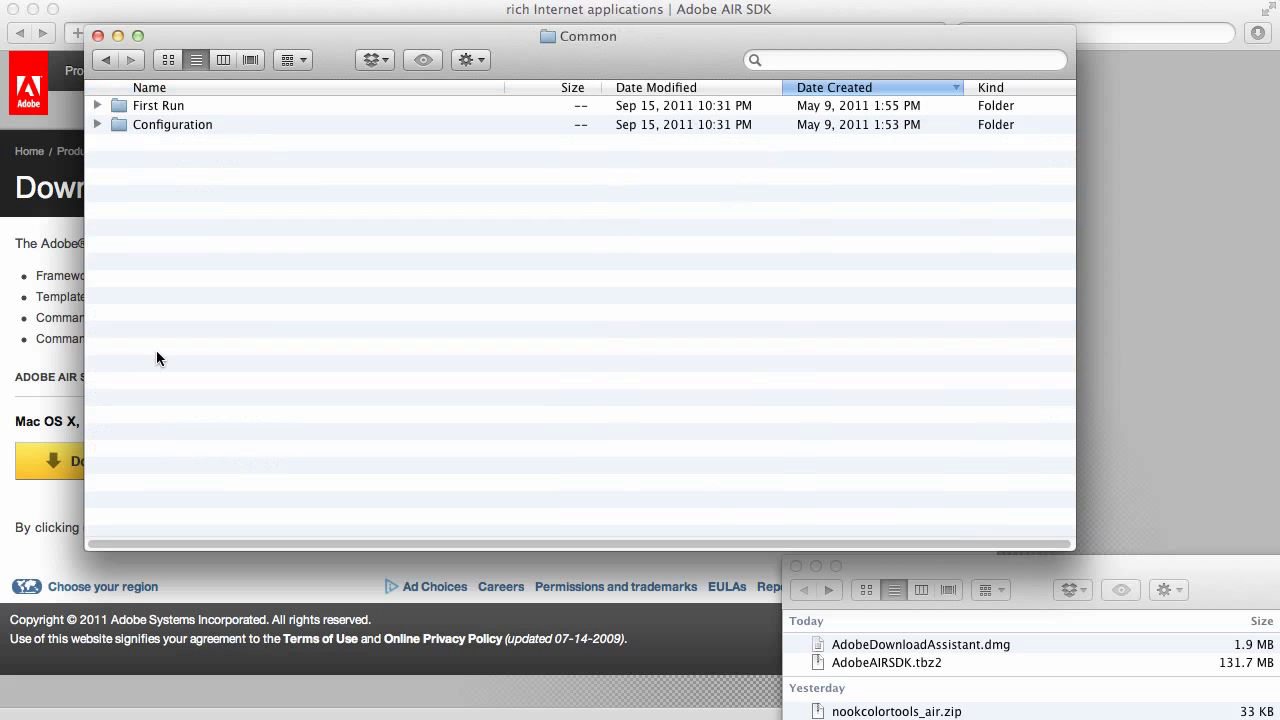
{"action": "double_click", "coordinate": [184, 122]}
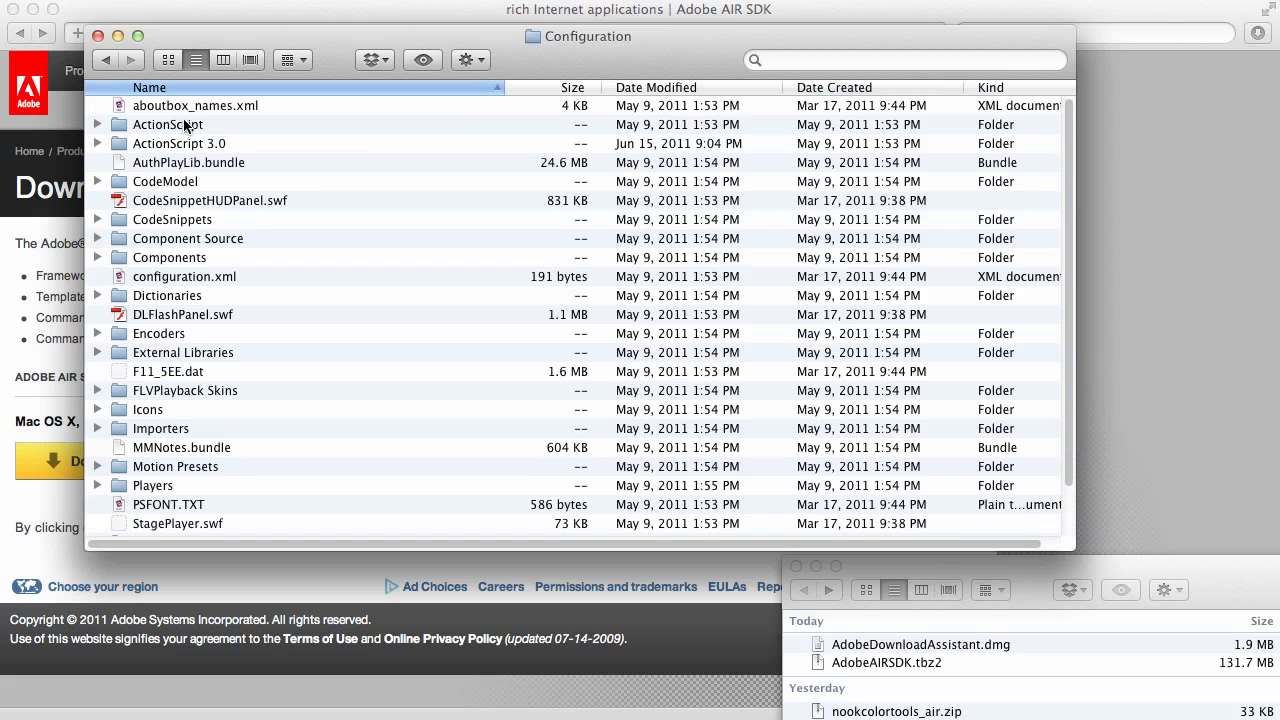
{"action": "double_click", "coordinate": [165, 487]}
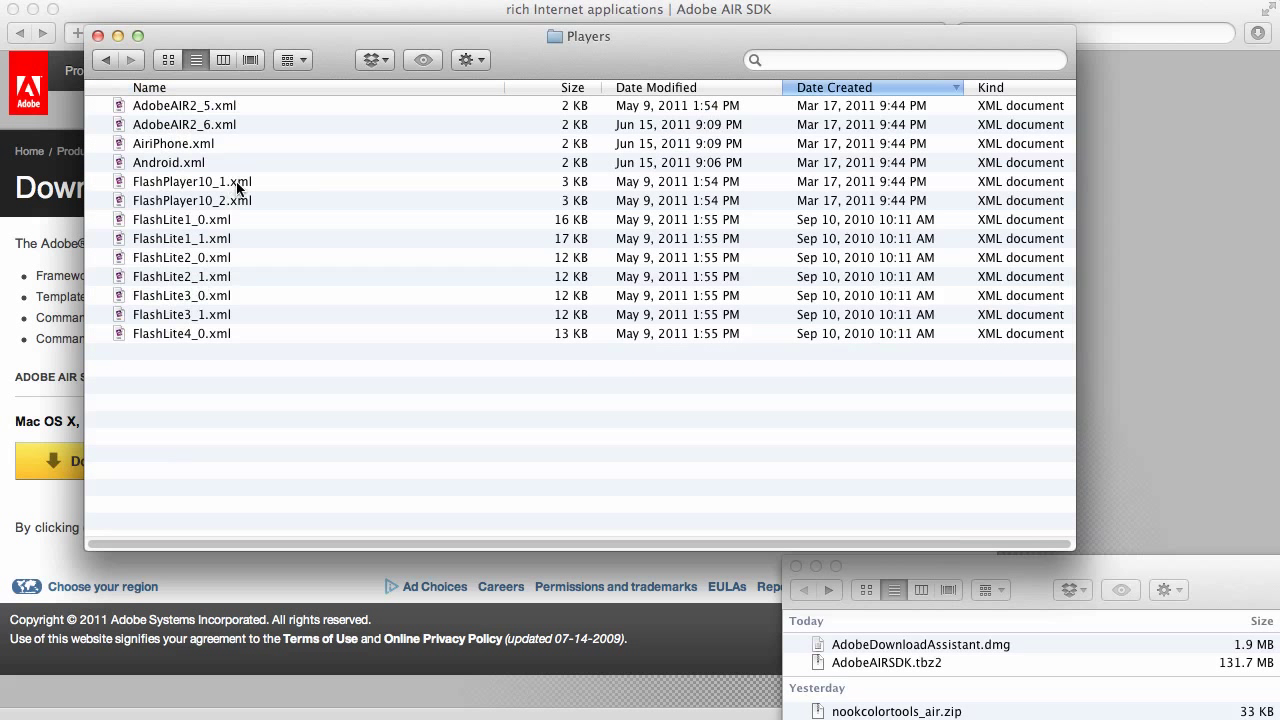
Step: Open AdobeAIR2_6.xml in TextMate, change version 12 to 13 on line 3, save and close
{"action": "right_click", "coordinate": [203, 130]}
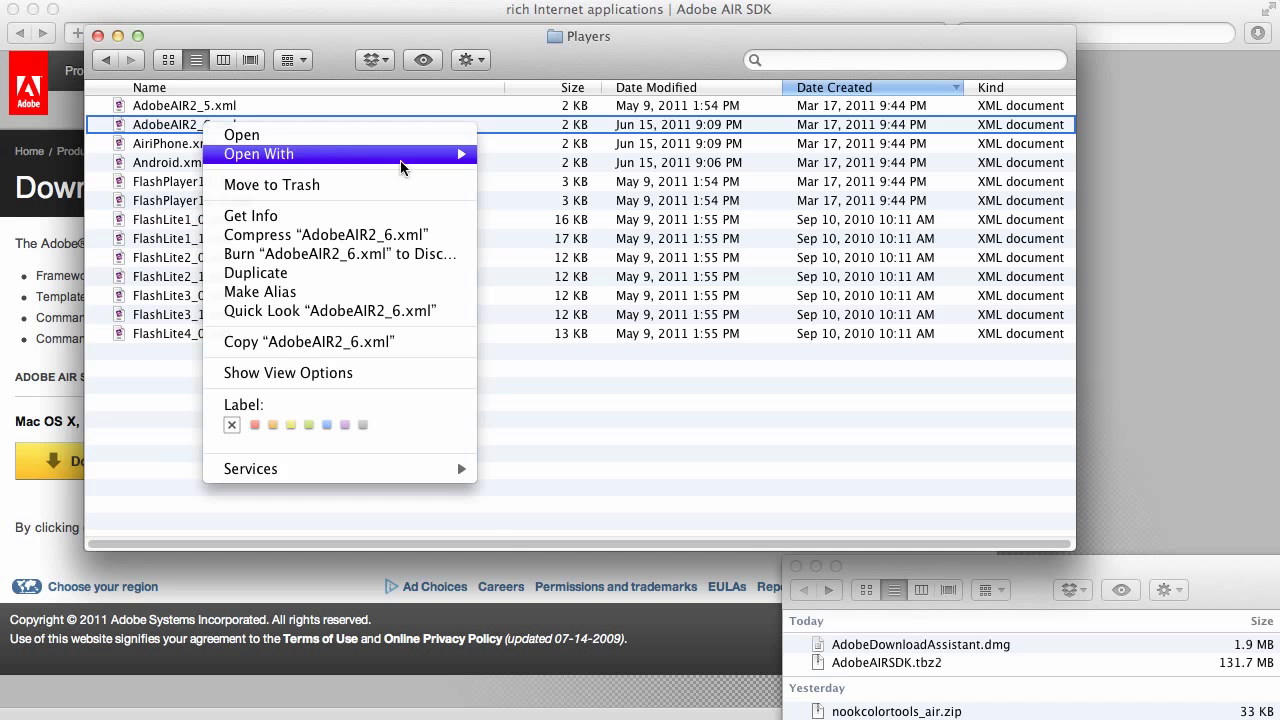
{"action": "mouse_move", "coordinate": [426, 165]}
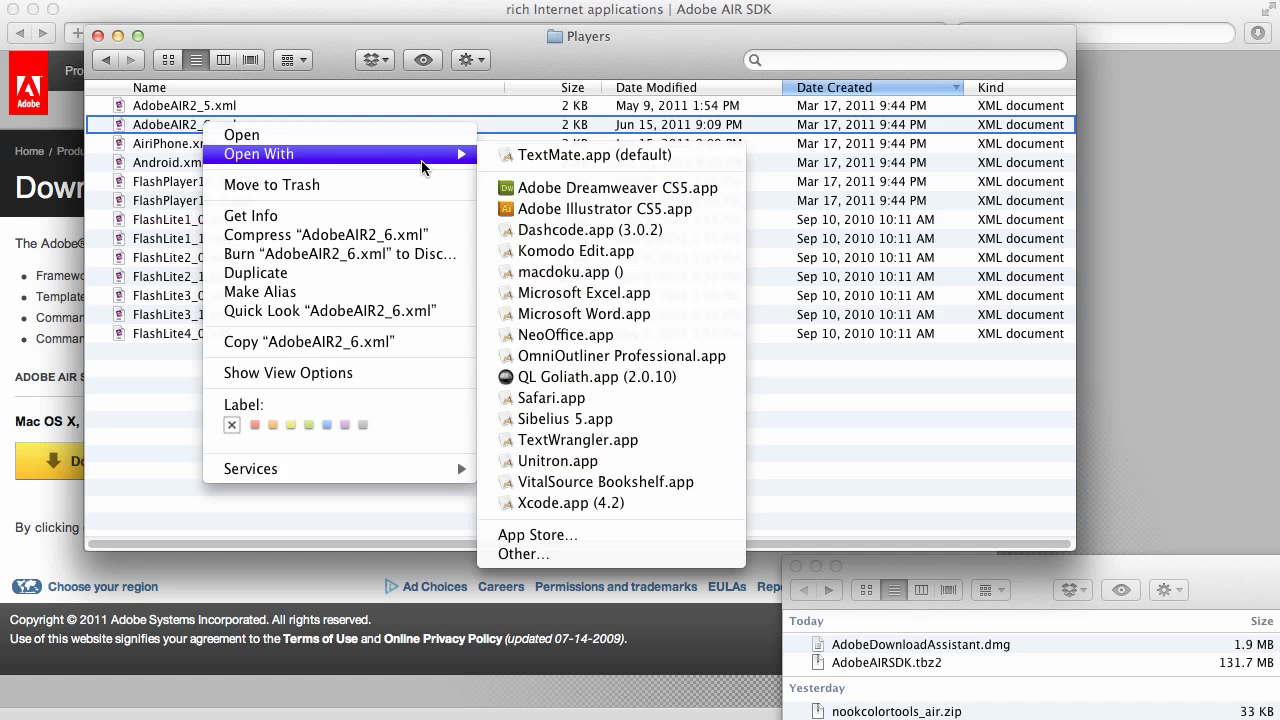
{"action": "left_click", "coordinate": [580, 158]}
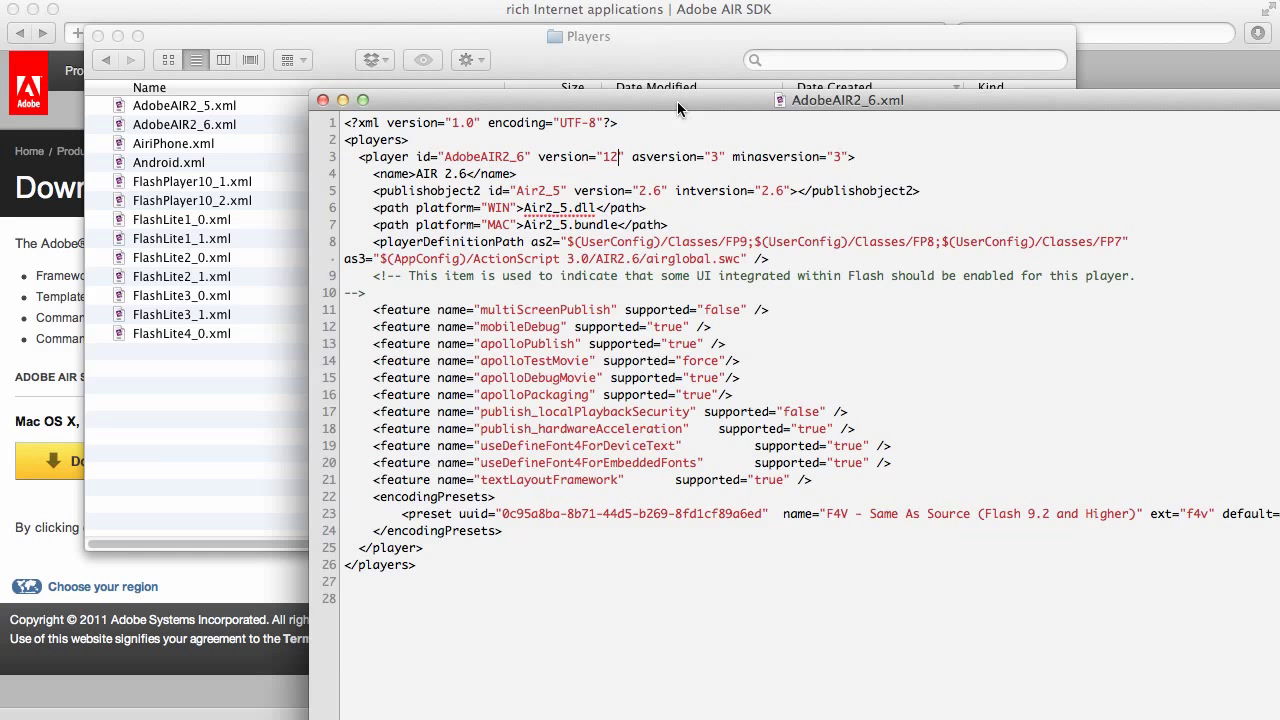
{"action": "left_click_drag", "start_coordinate": [682, 101], "coordinate": [601, 77]}
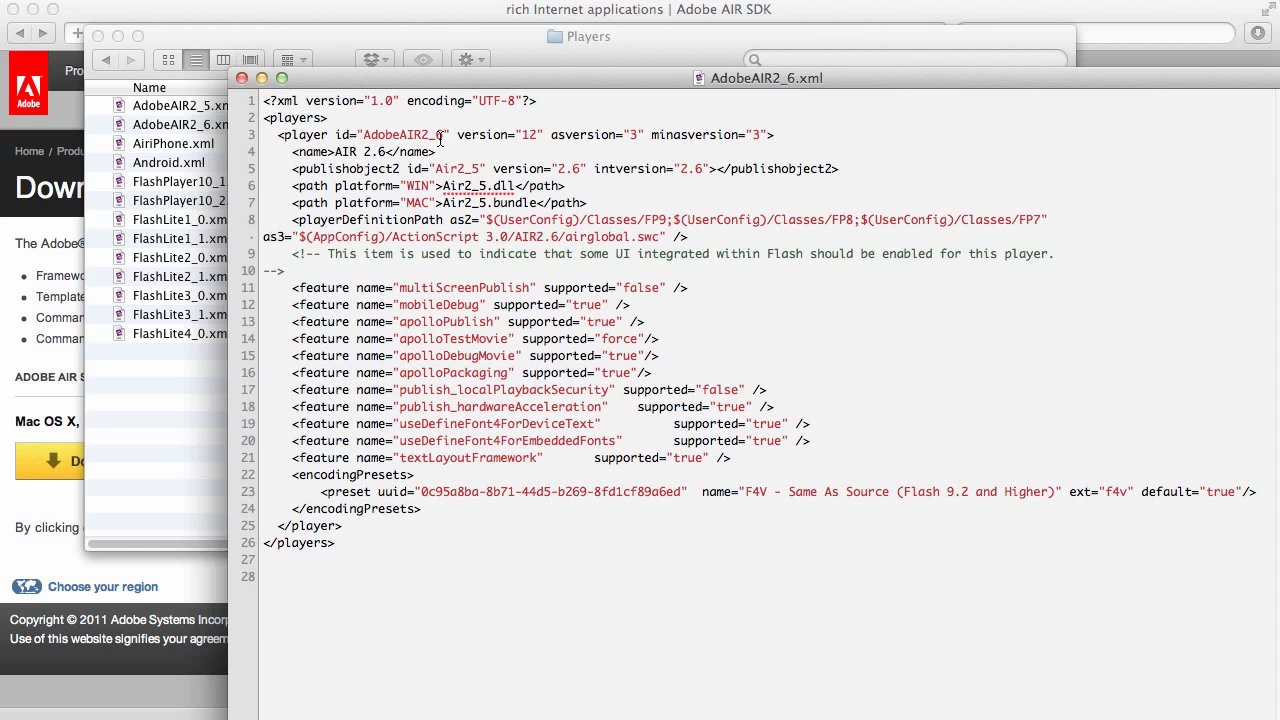
{"action": "left_click", "coordinate": [538, 135]}
{"action": "key", "text": "BackSpace"}
{"action": "type", "text": "3"}
{"action": "key", "text": "super+s"}
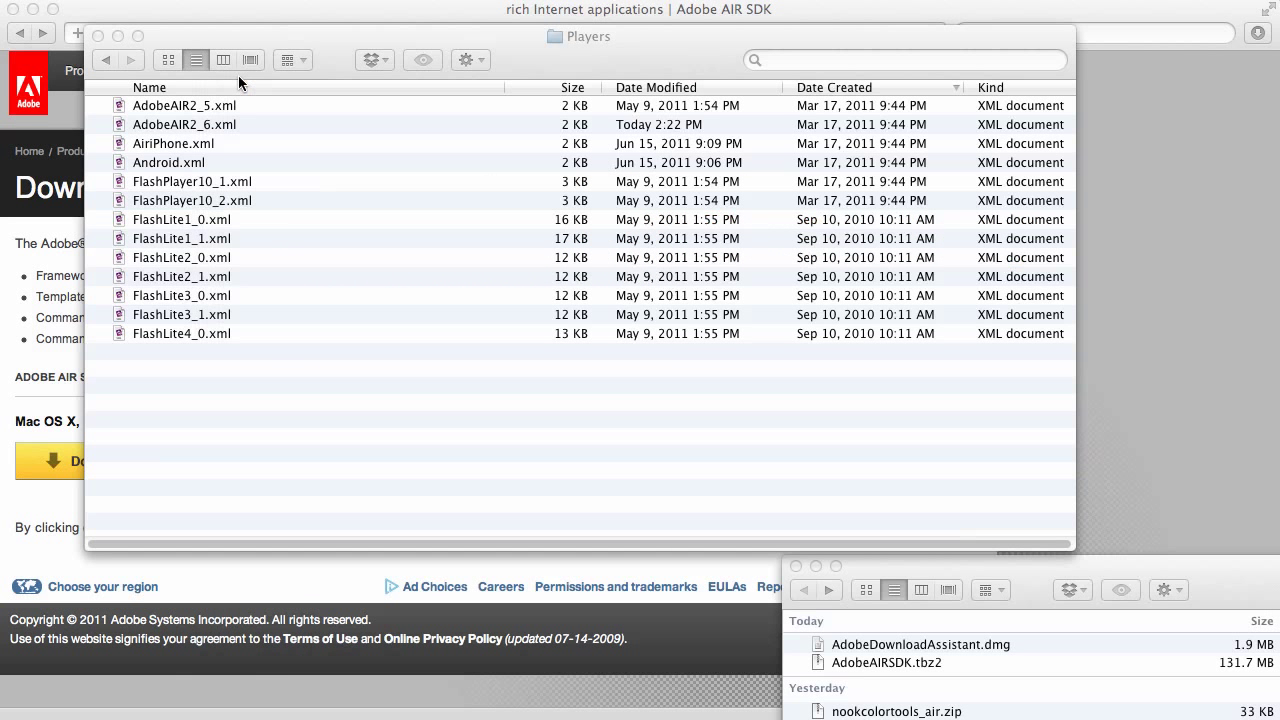
{"action": "left_click", "coordinate": [240, 77]}
Step: Change AiriPhone.xml's player version from 12 to 13, save and close it
{"action": "right_click", "coordinate": [191, 147]}
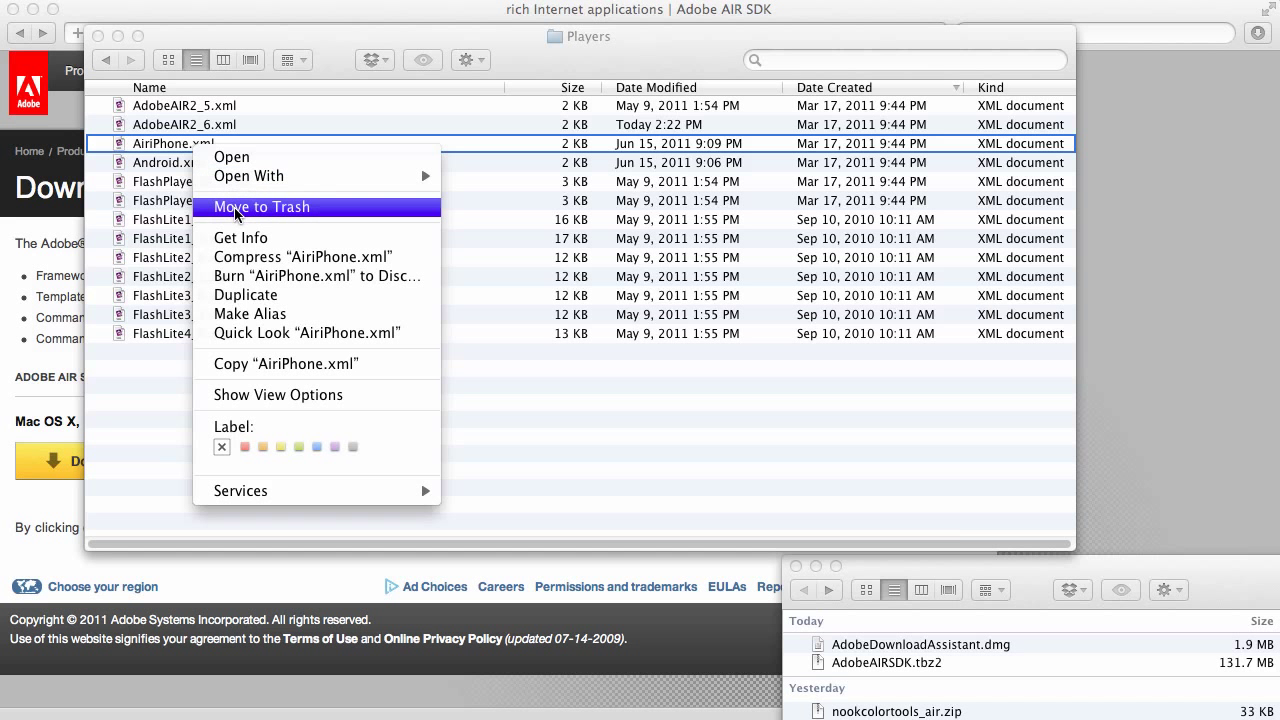
{"action": "left_click", "coordinate": [172, 145]}
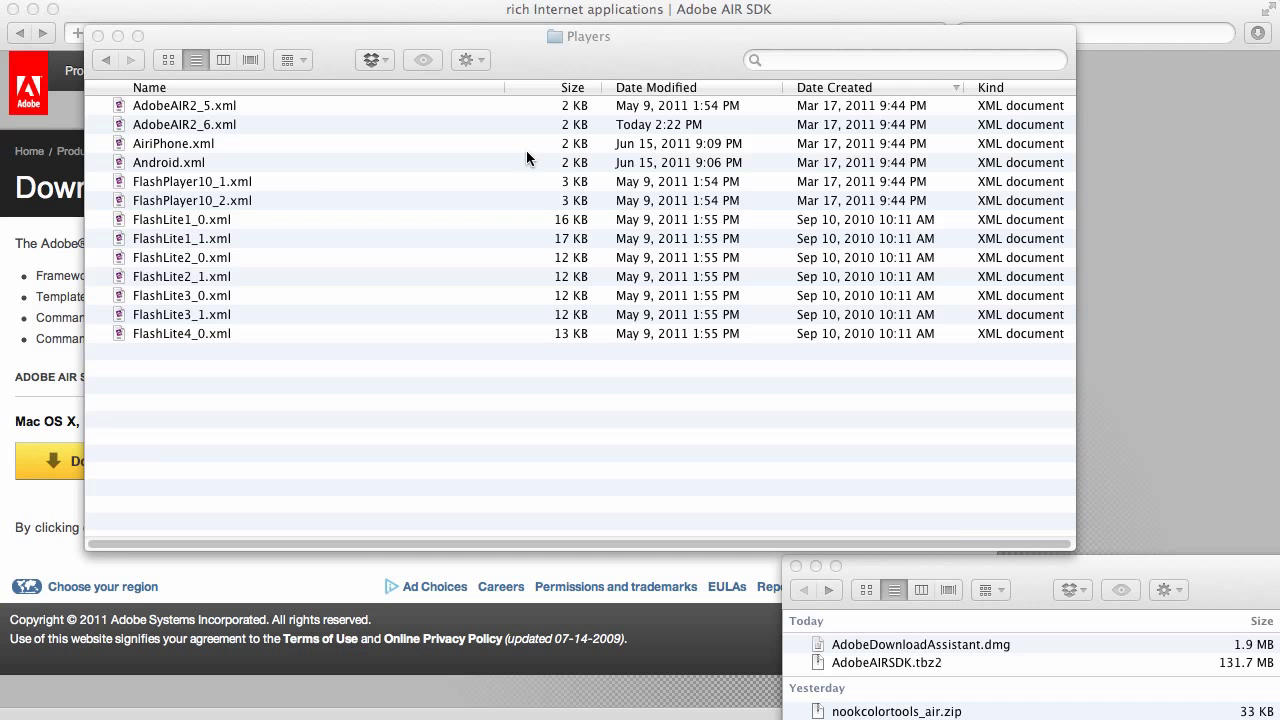
{"action": "double_click", "coordinate": [194, 147]}
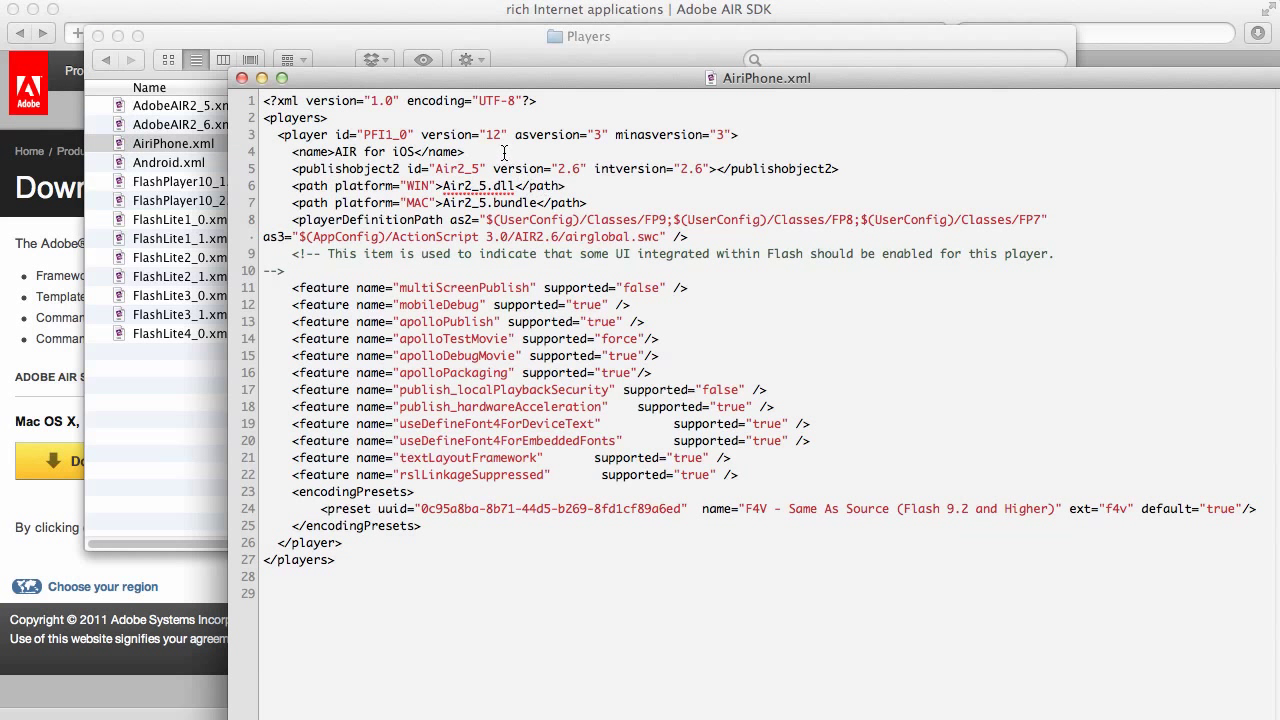
{"action": "key", "text": "BackSpace"}
{"action": "type", "text": "3"}
{"action": "key", "text": "super+s"}
{"action": "left_click", "coordinate": [241, 77]}
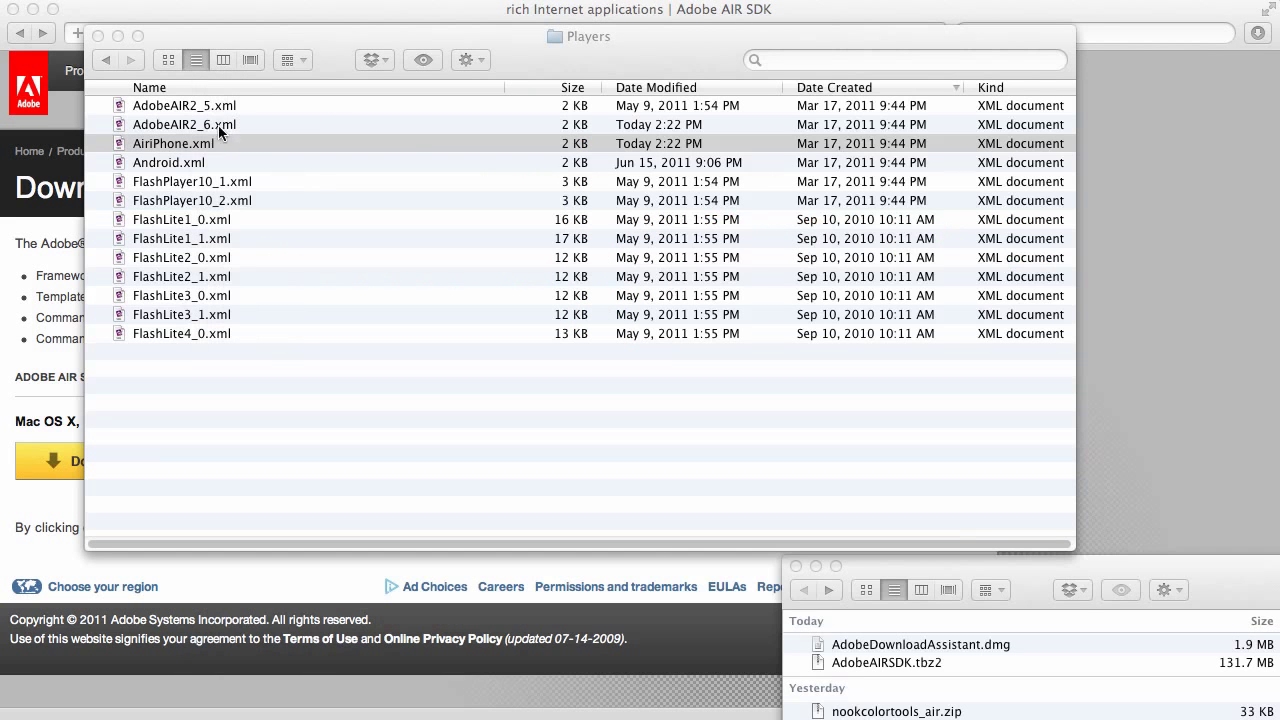
Step: Open Android.xml in TextMate, change line 3's version from 12 to 13, and close it
{"action": "left_click", "coordinate": [196, 163]}
{"action": "left_click", "coordinate": [196, 163]}
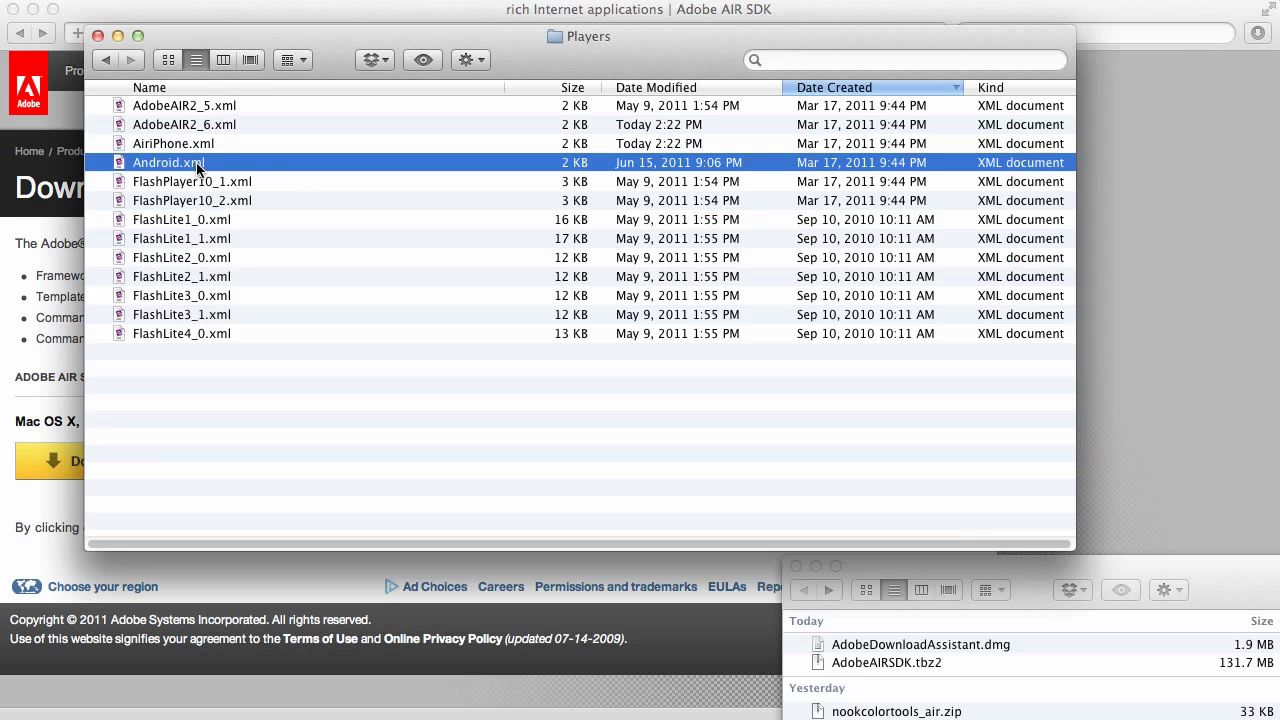
{"action": "right_click", "coordinate": [196, 162]}
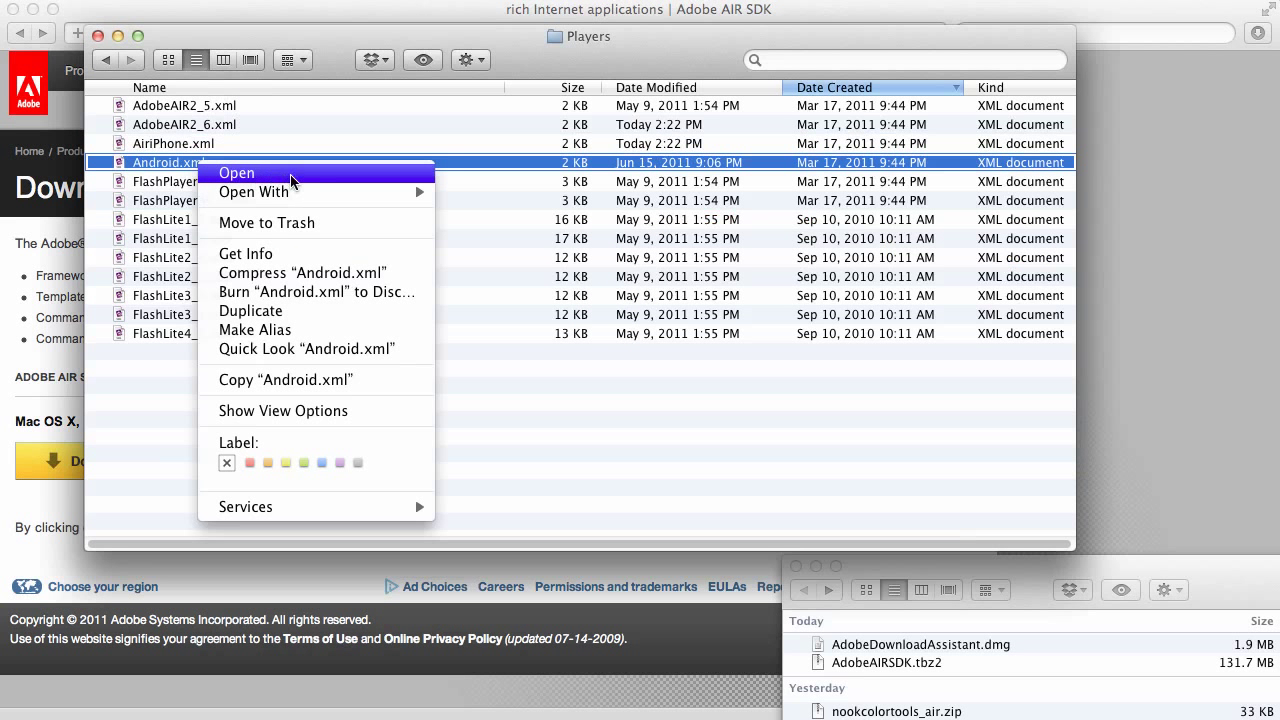
{"action": "mouse_move", "coordinate": [333, 193]}
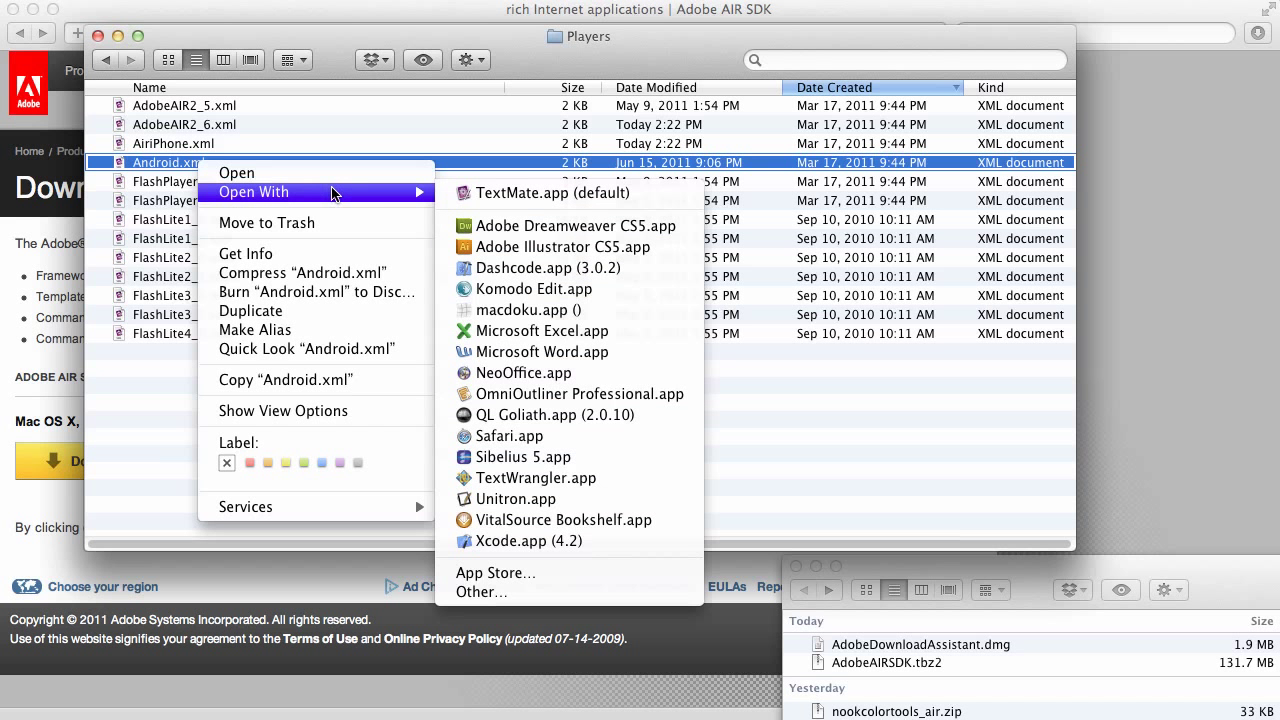
{"action": "left_click", "coordinate": [488, 194]}
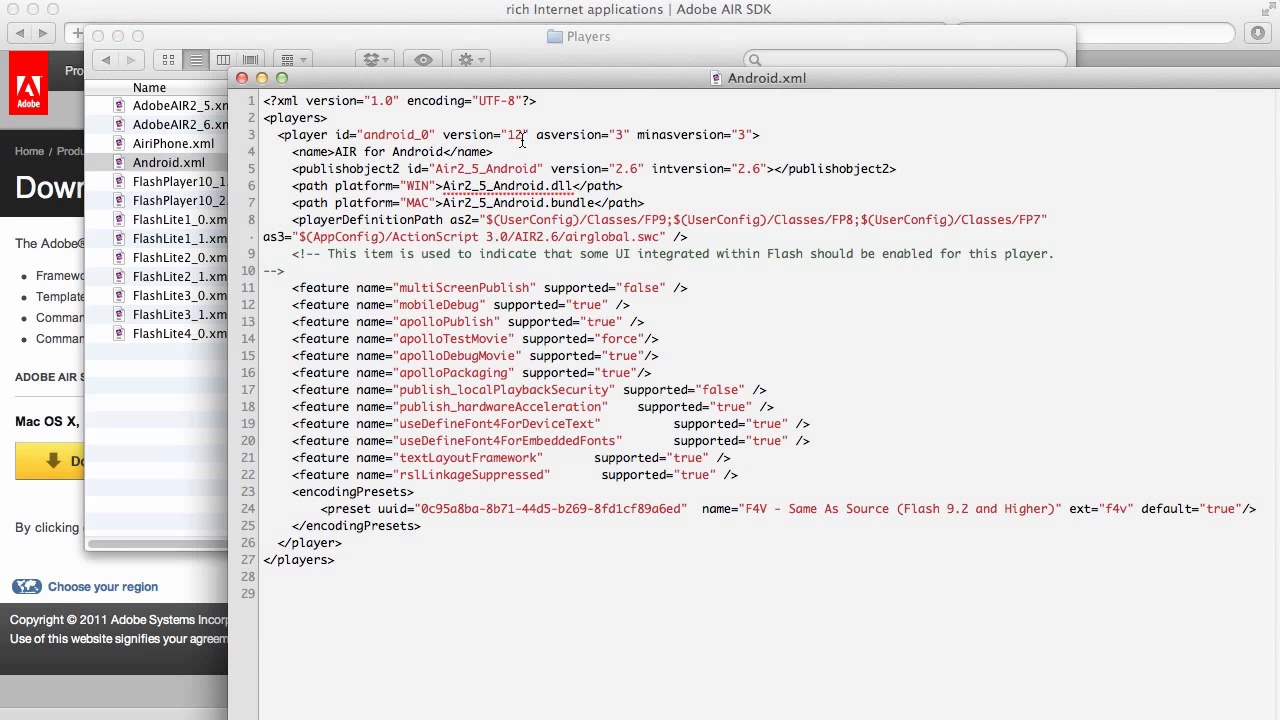
{"action": "key", "text": "BackSpace"}
{"action": "type", "text": "3"}
{"action": "left_click", "coordinate": [810, 137]}
{"action": "left_click", "coordinate": [241, 78]}
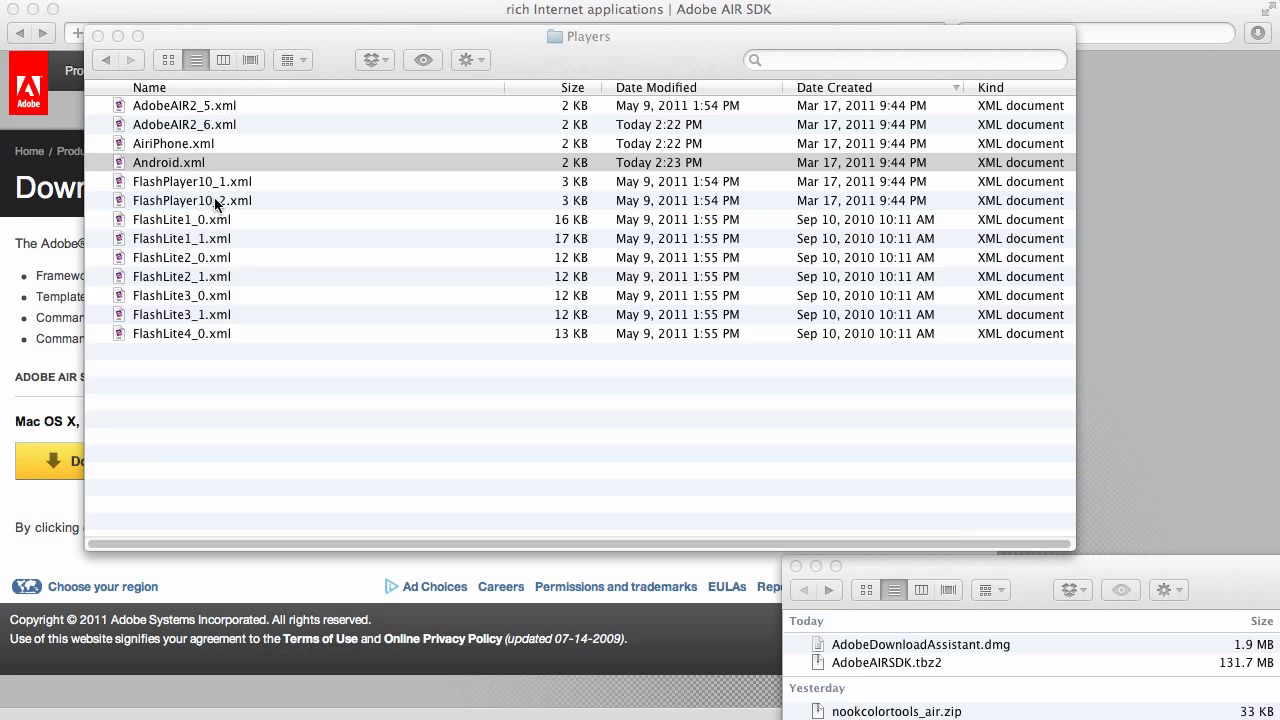
Step: Return from Players back up to the Adobe Flash CS5.5 folder
{"action": "left_click", "coordinate": [504, 39]}
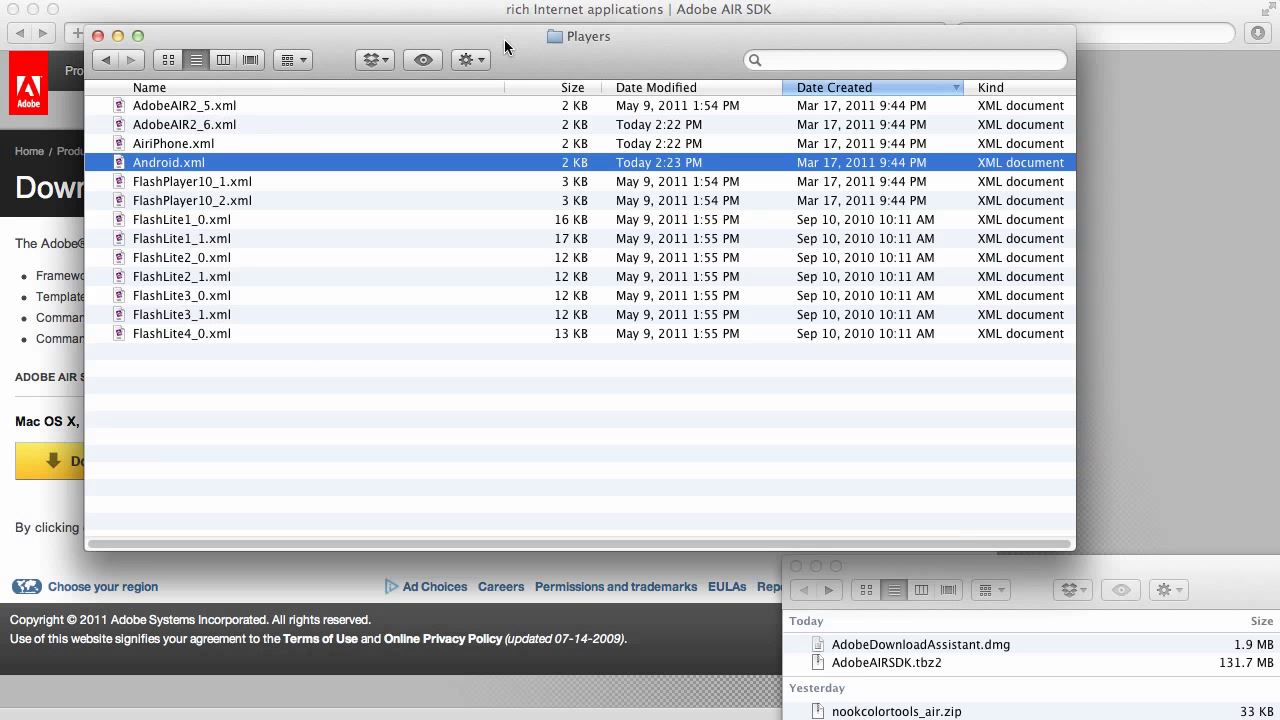
{"action": "left_click", "coordinate": [106, 60]}
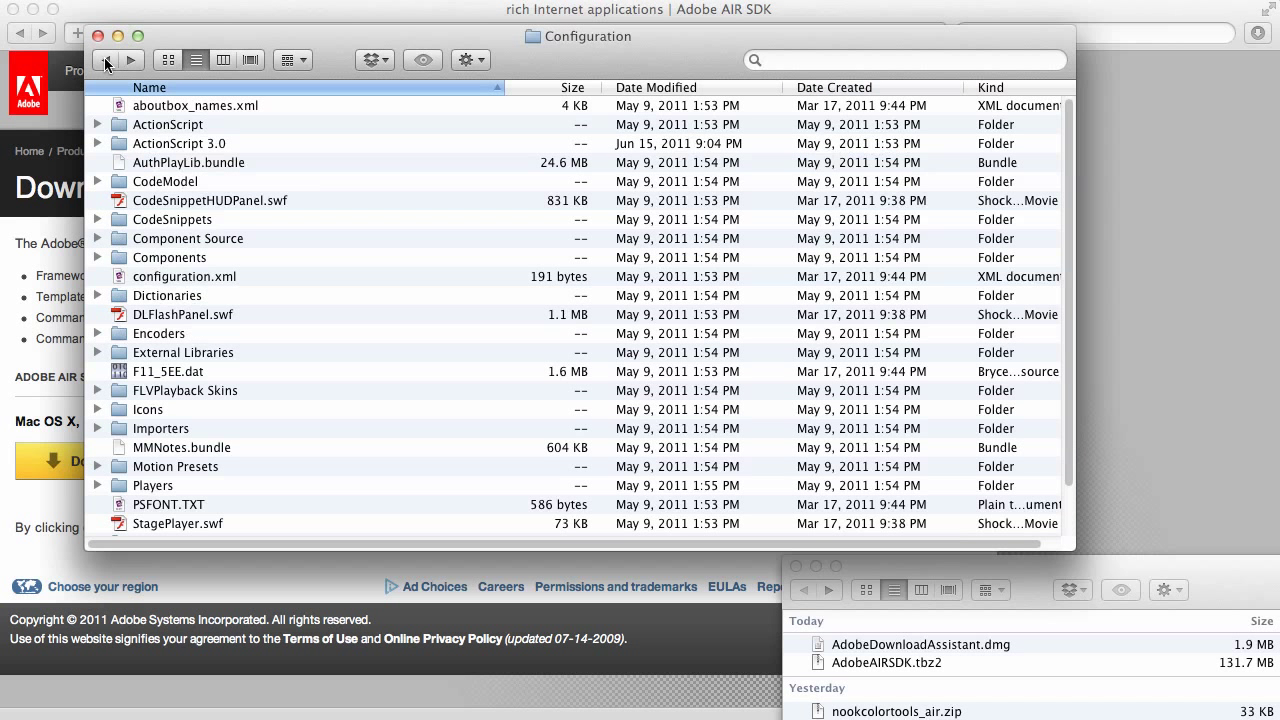
{"action": "left_click", "coordinate": [105, 60]}
{"action": "left_click", "coordinate": [105, 60]}
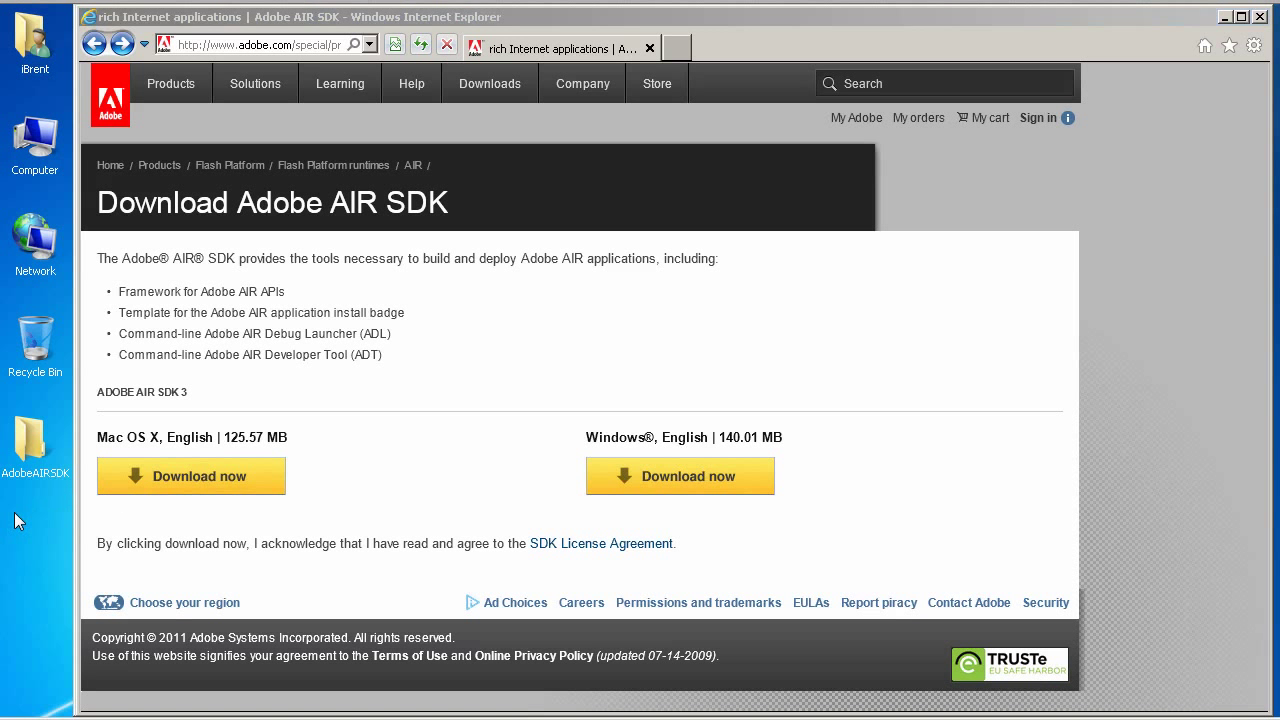
Step: Select the AdobeAIRSDK folder on the Windows desktop
{"action": "left_click", "coordinate": [23, 460]}
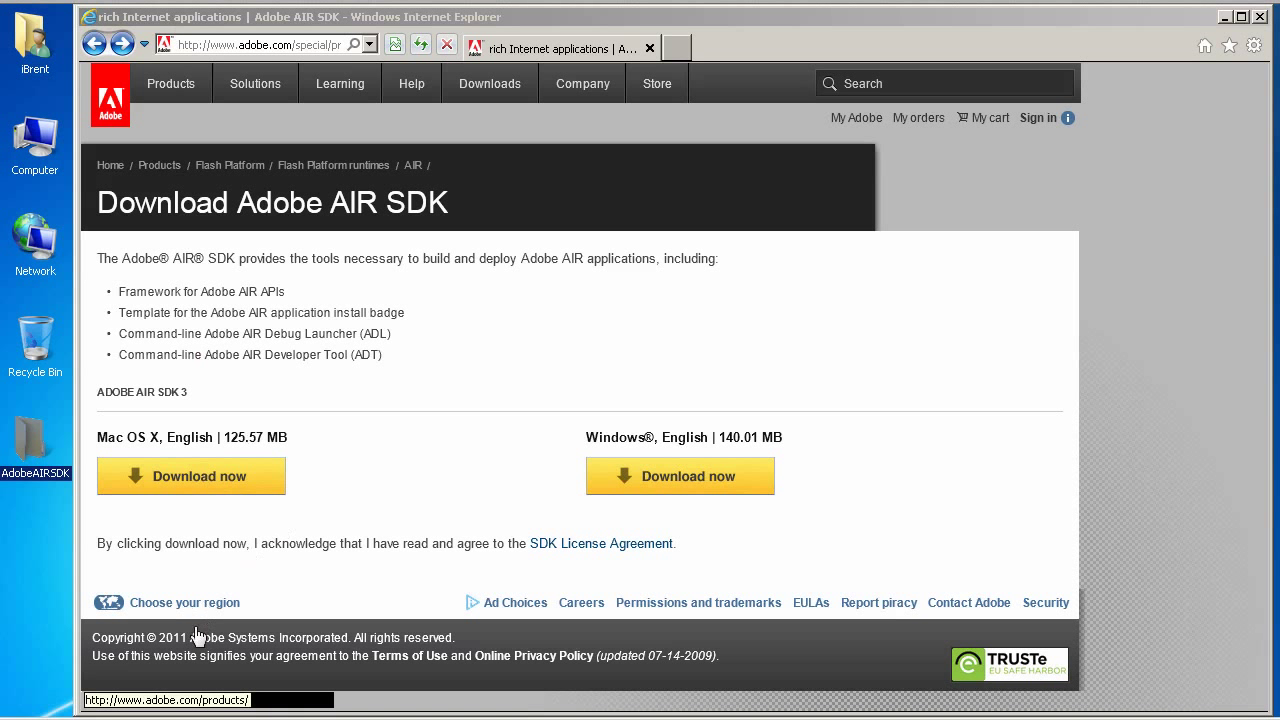
Step: In the Adobe Flash CS5.5 window, append _really_2.7 to the AIR2.6 folder name
{"action": "key", "text": "alt+Tab"}
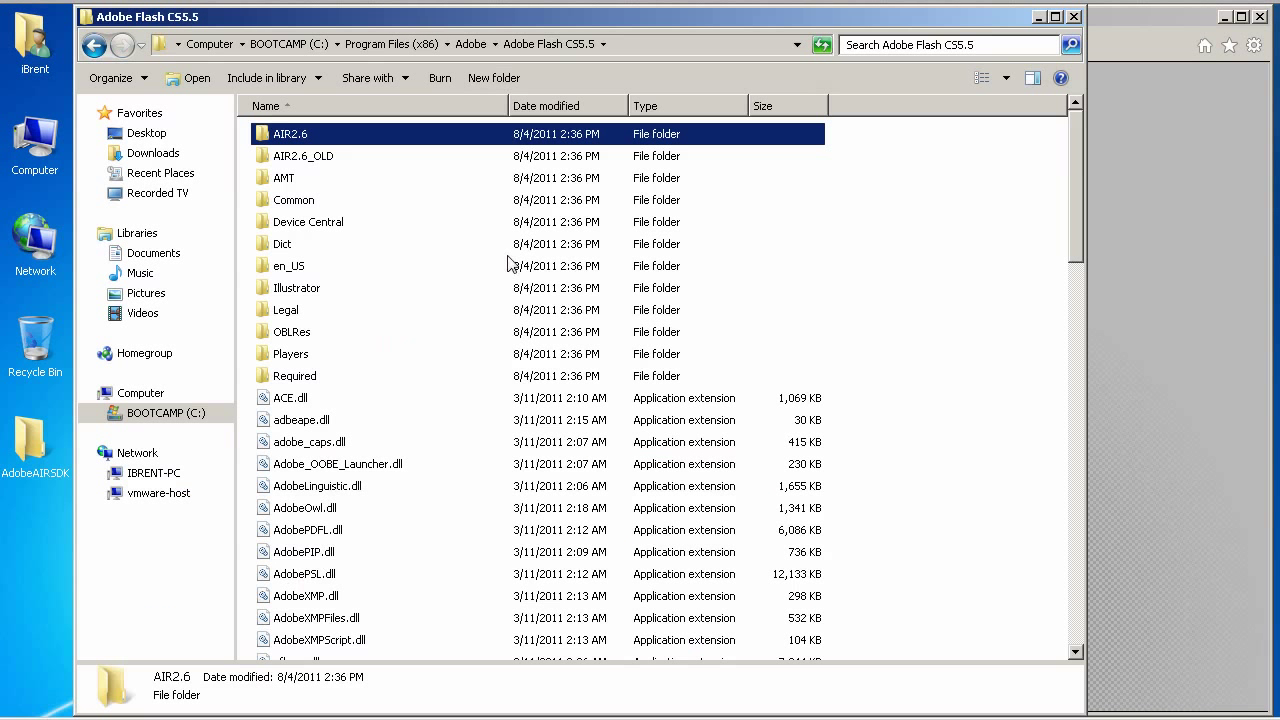
{"action": "mouse_move", "coordinate": [330, 157]}
{"action": "right_click", "coordinate": [306, 144]}
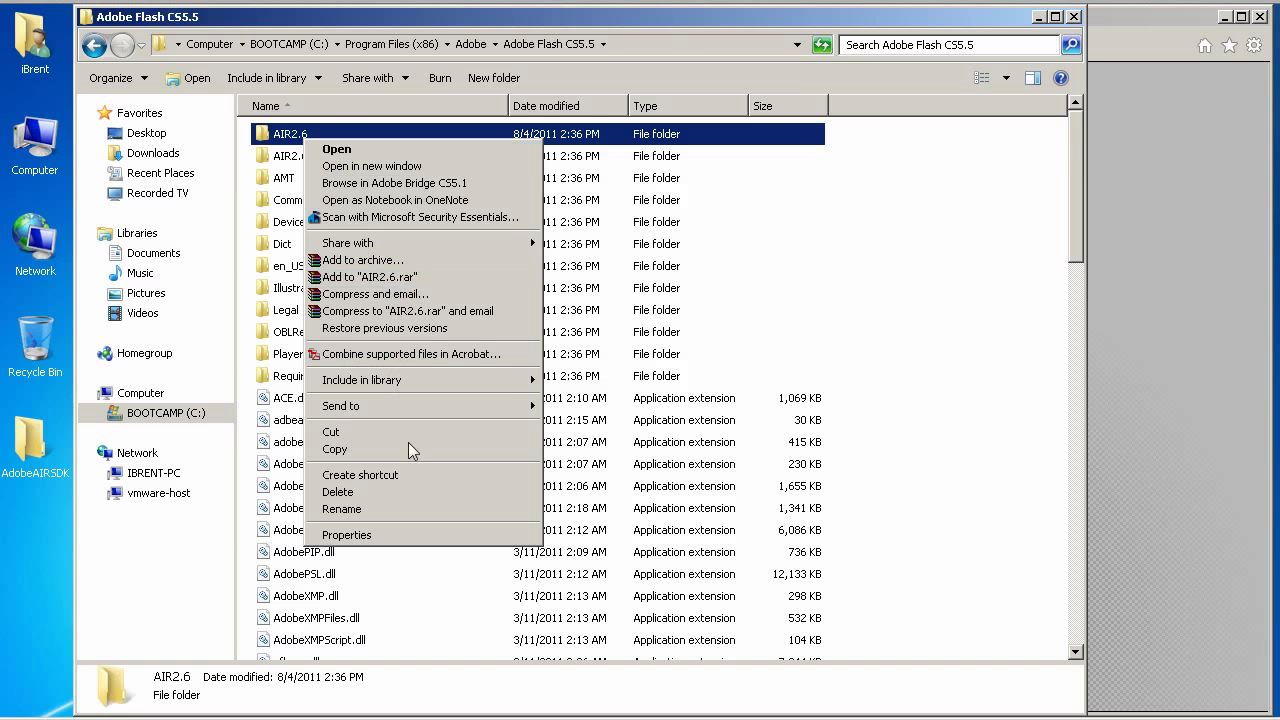
{"action": "left_click", "coordinate": [402, 511]}
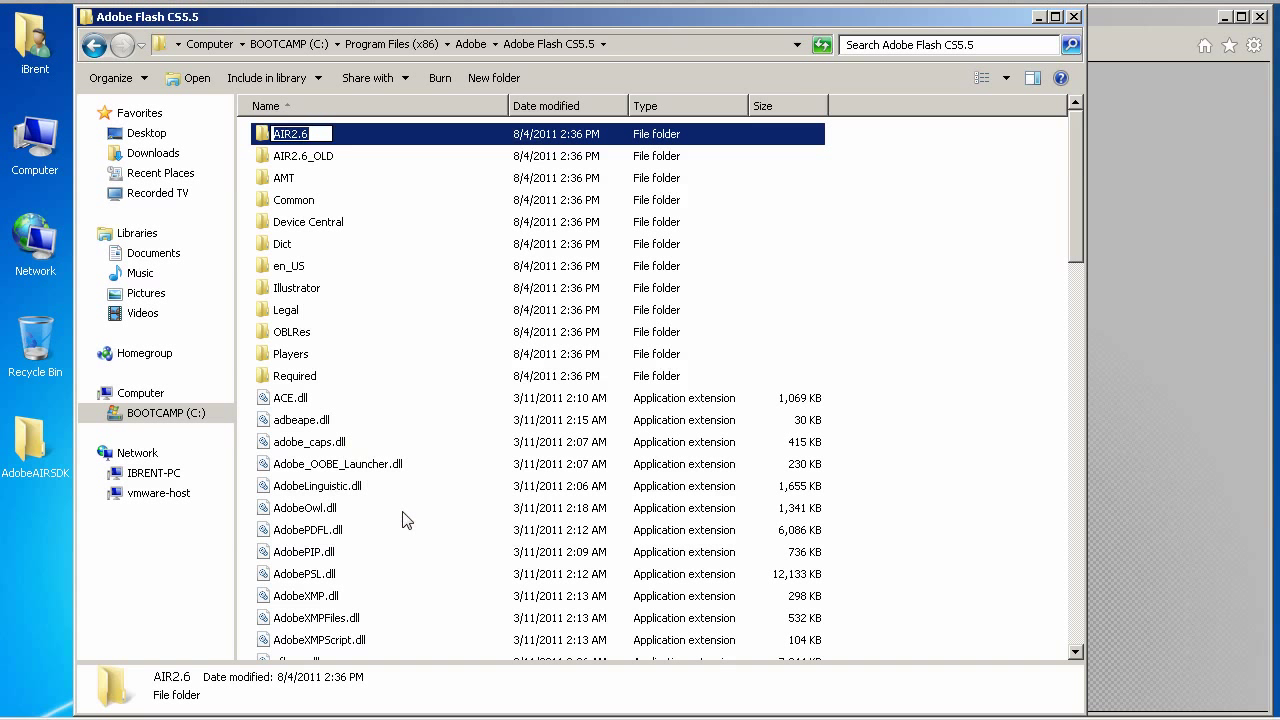
{"action": "key", "text": "End"}
{"action": "type", "text": "_really_"}
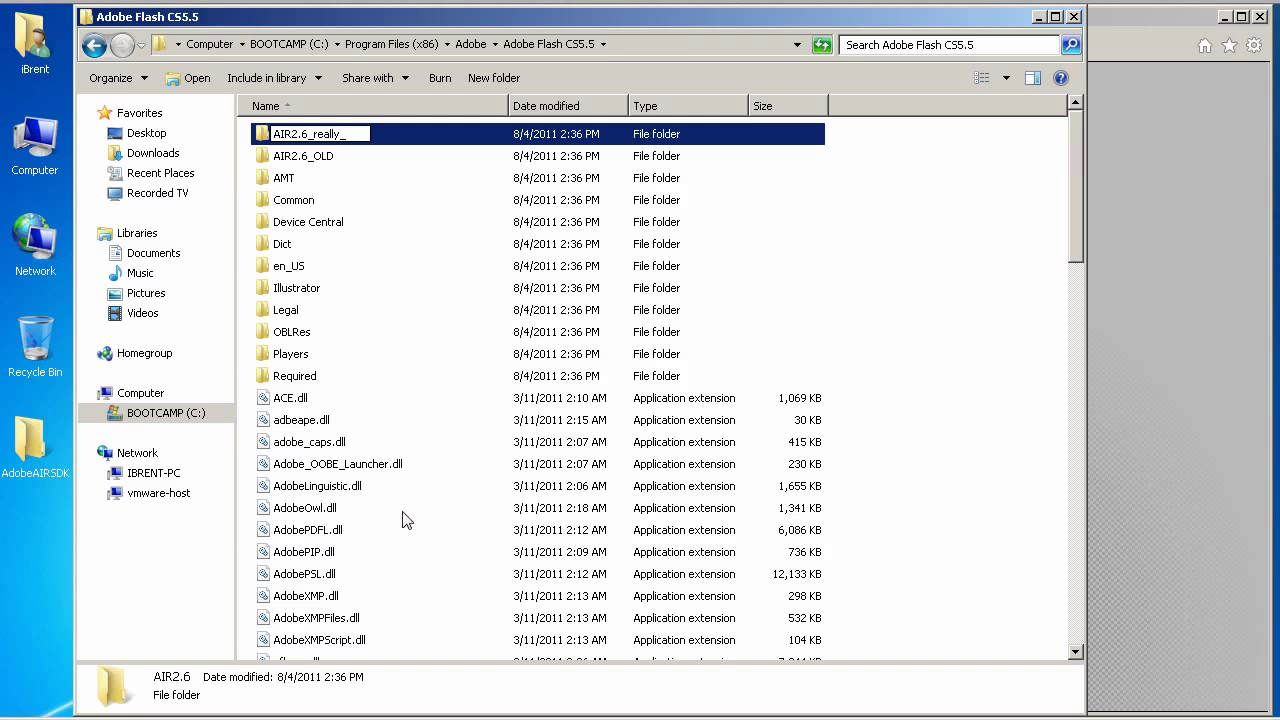
{"action": "type", "text": "2.7"}
{"action": "key", "text": "Return"}
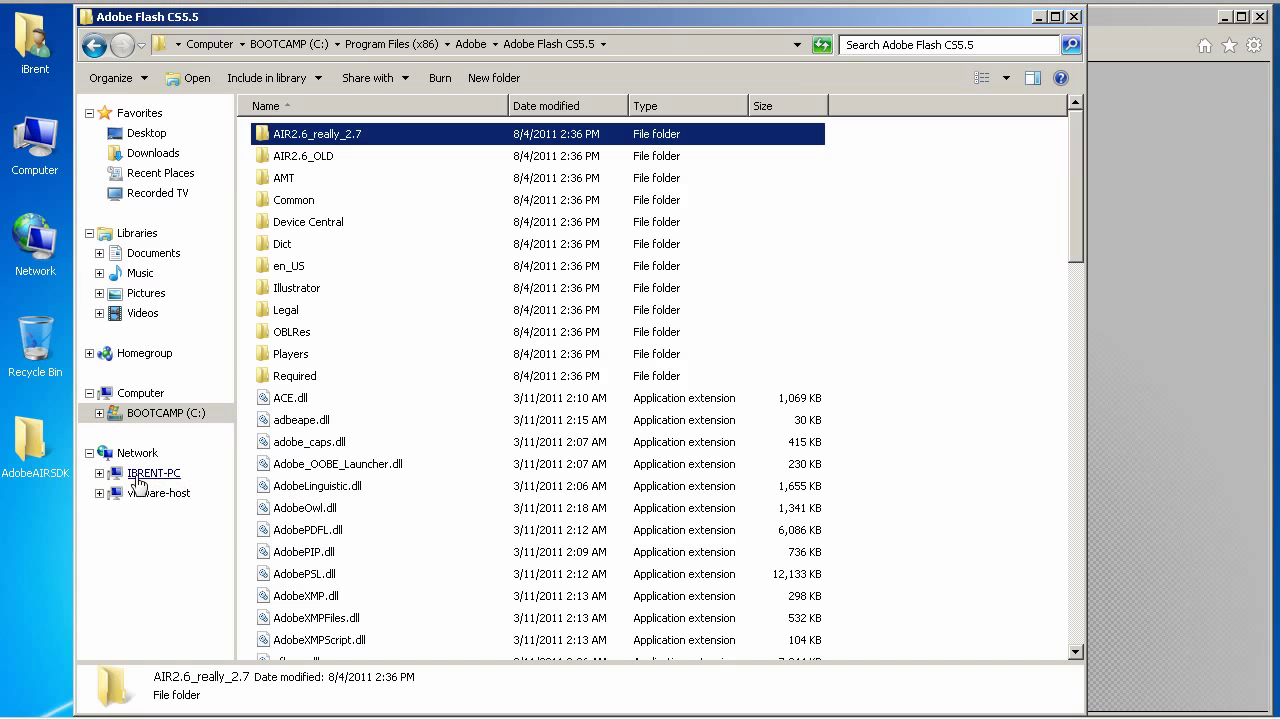
Step: Move the AdobeAIRSDK folder from the desktop into Adobe Flash CS5.5 and check its contents
{"action": "left_click_drag", "start_coordinate": [42, 462], "coordinate": [325, 398]}
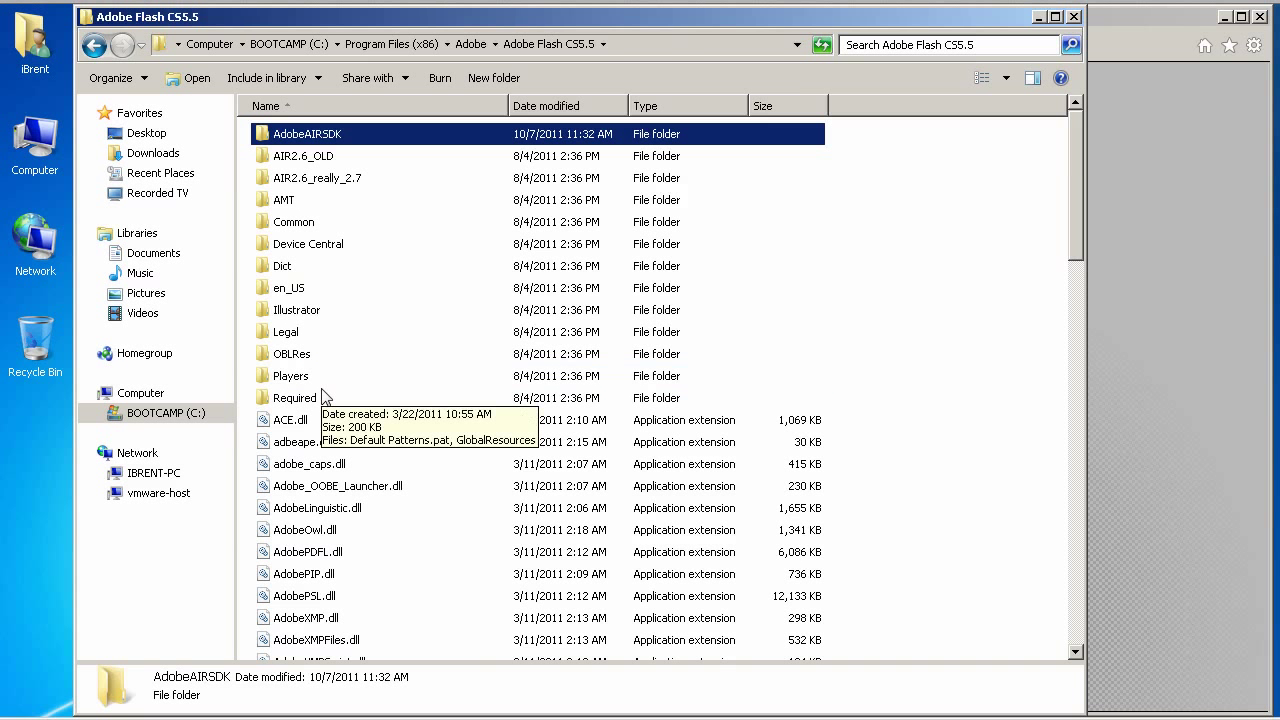
{"action": "double_click", "coordinate": [318, 140]}
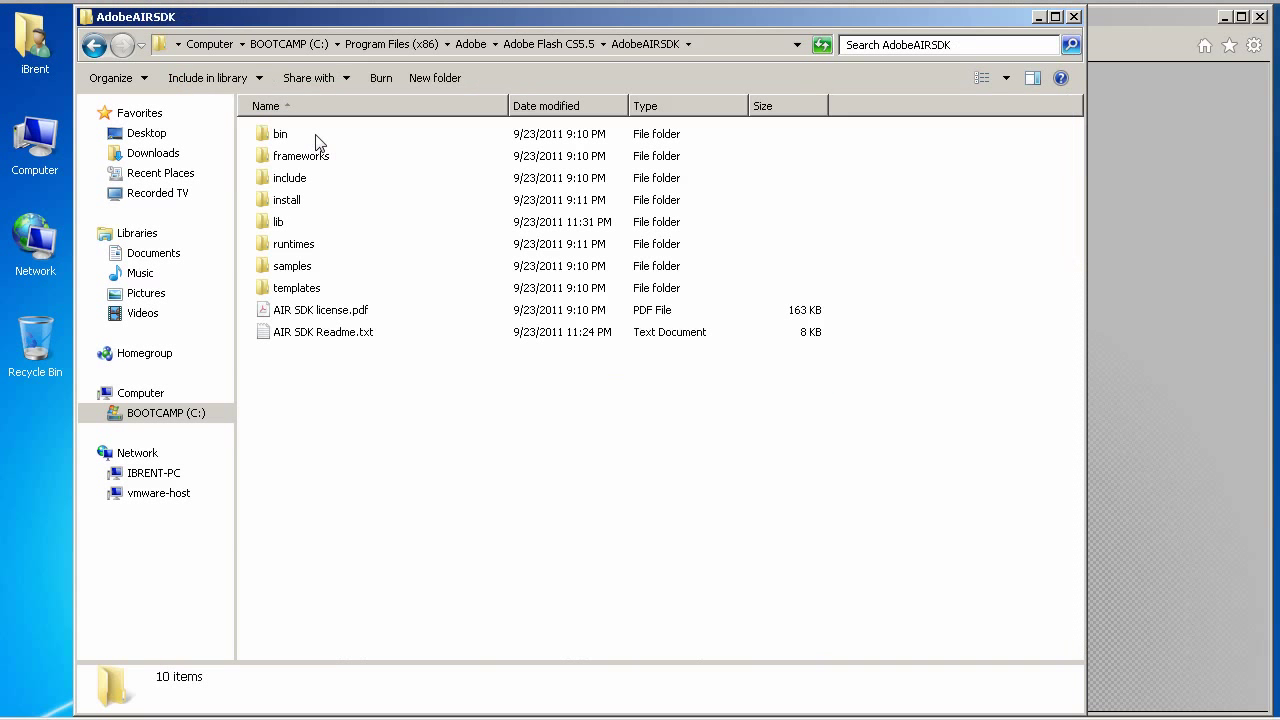
{"action": "left_click", "coordinate": [94, 45]}
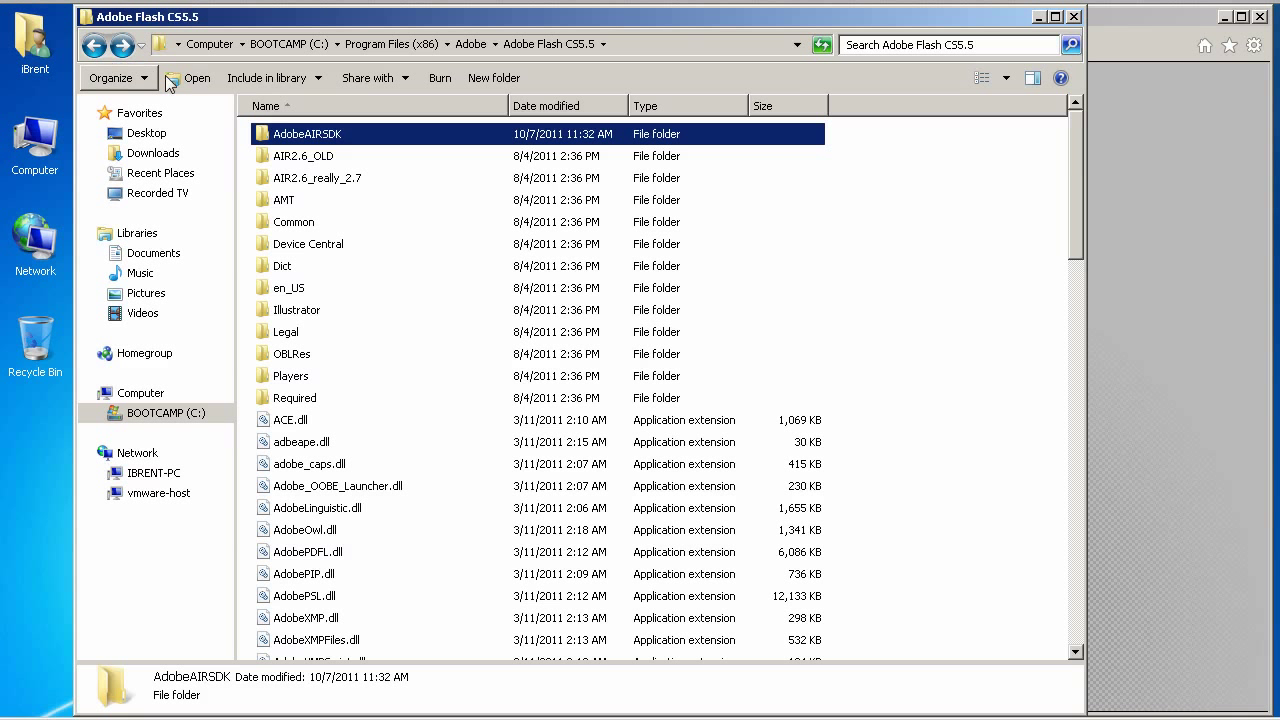
Step: Rename the moved AdobeAIRSDK folder to AIR2.6
{"action": "left_click", "coordinate": [320, 137]}
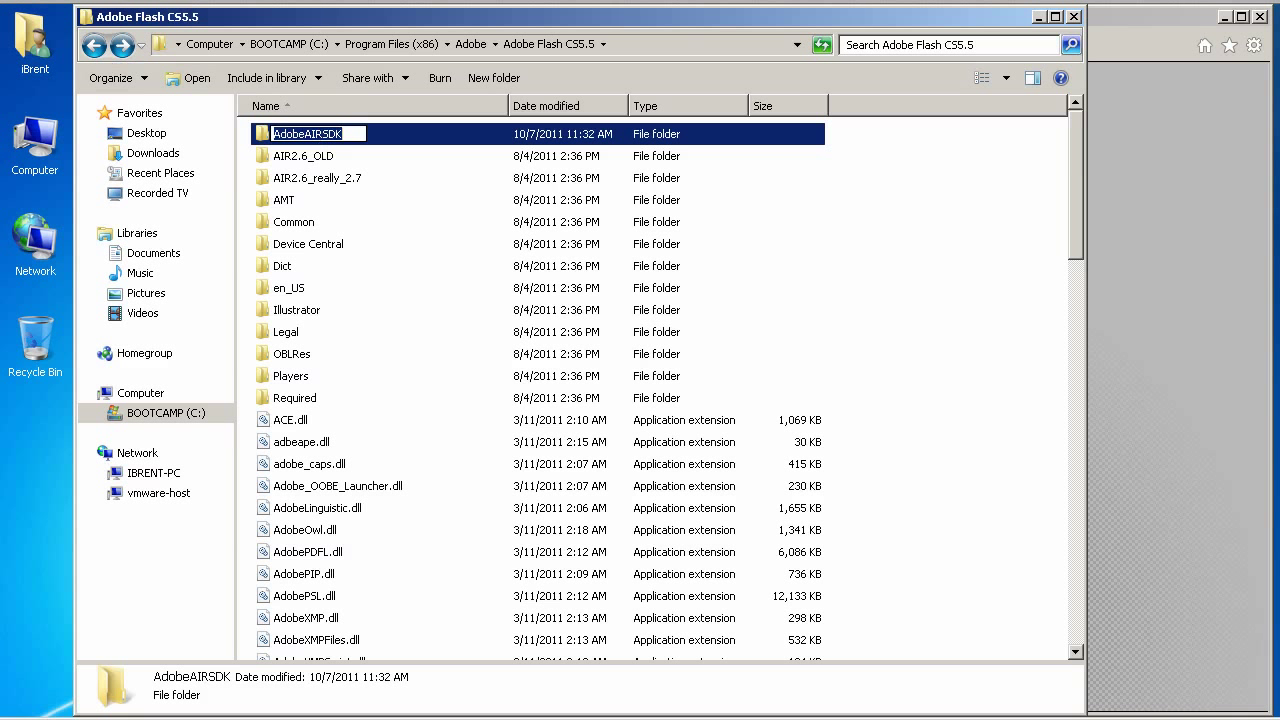
{"action": "type", "text": "AIR2."}
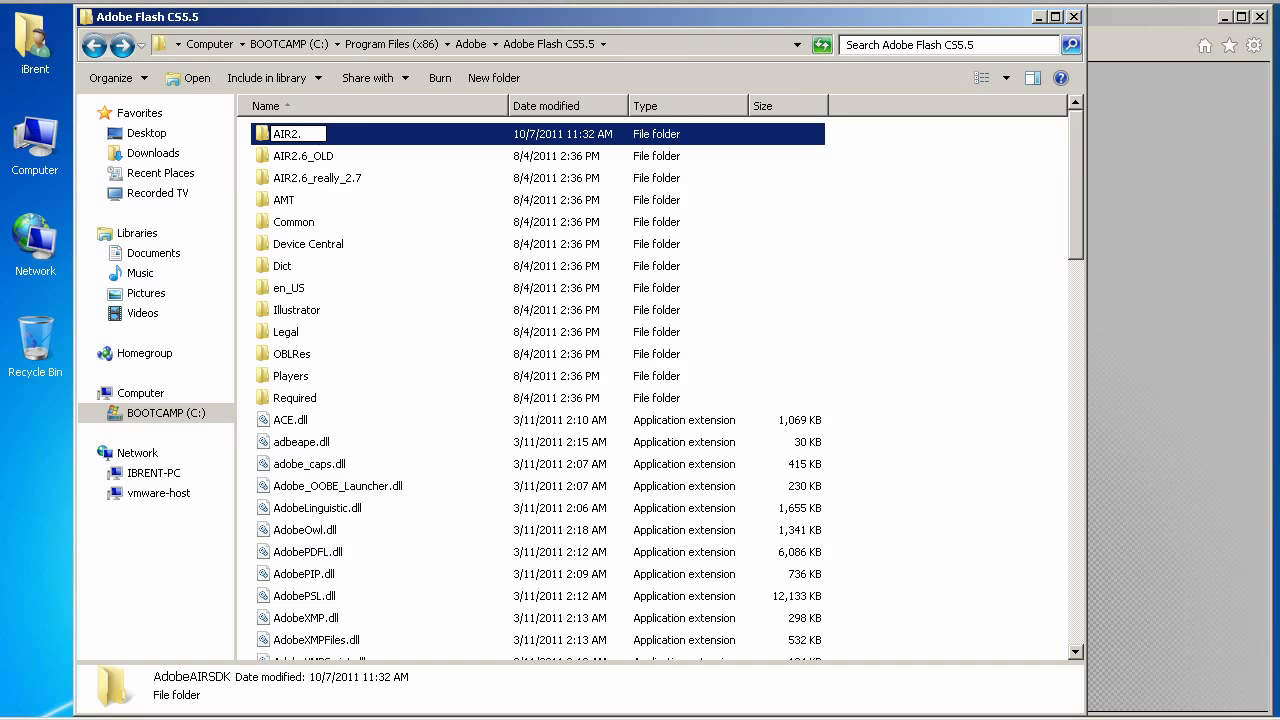
{"action": "type", "text": "6"}
{"action": "key", "text": "Return"}
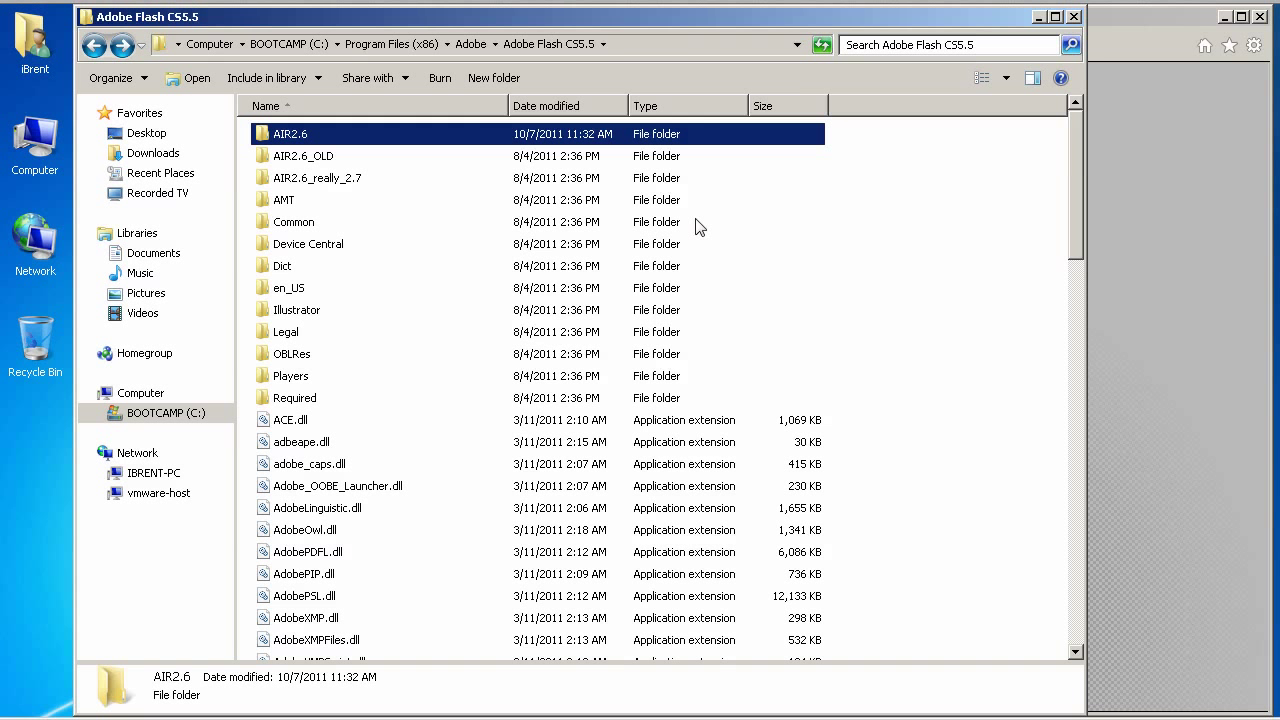
Step: Copy airglobal.swc from AIR2.6\frameworks\libs\air
{"action": "double_click", "coordinate": [267, 142]}
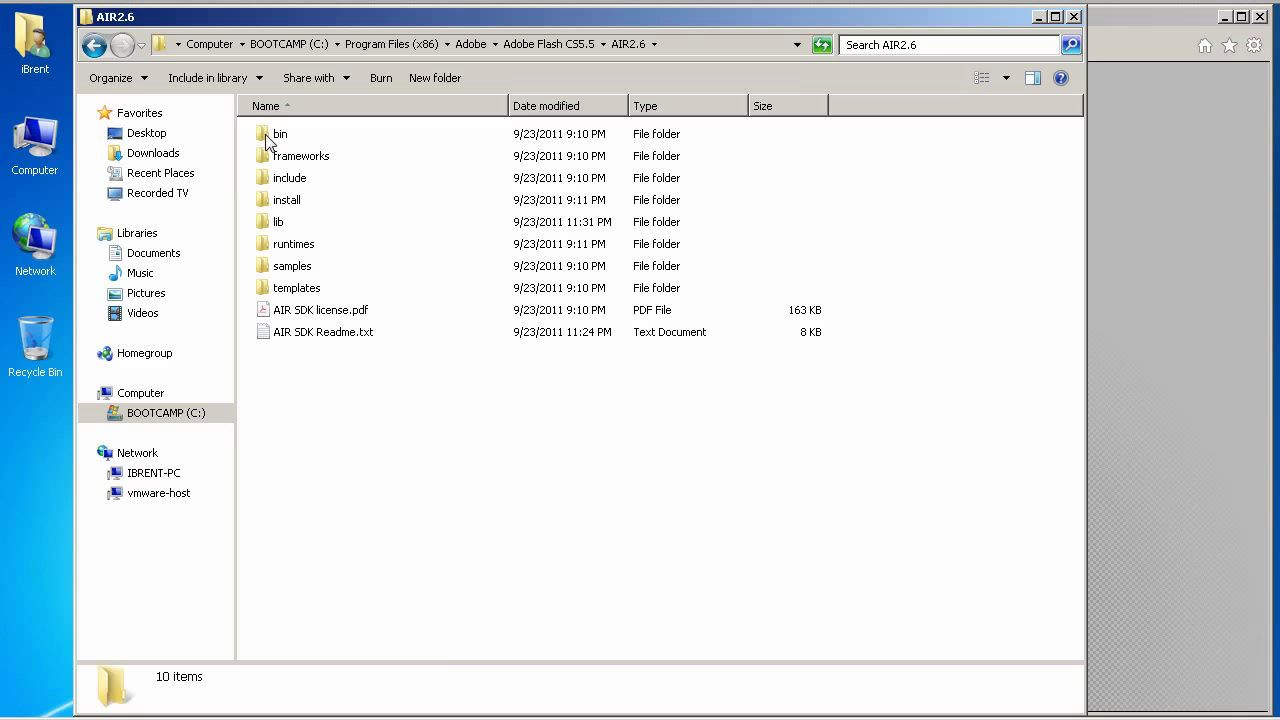
{"action": "double_click", "coordinate": [273, 156]}
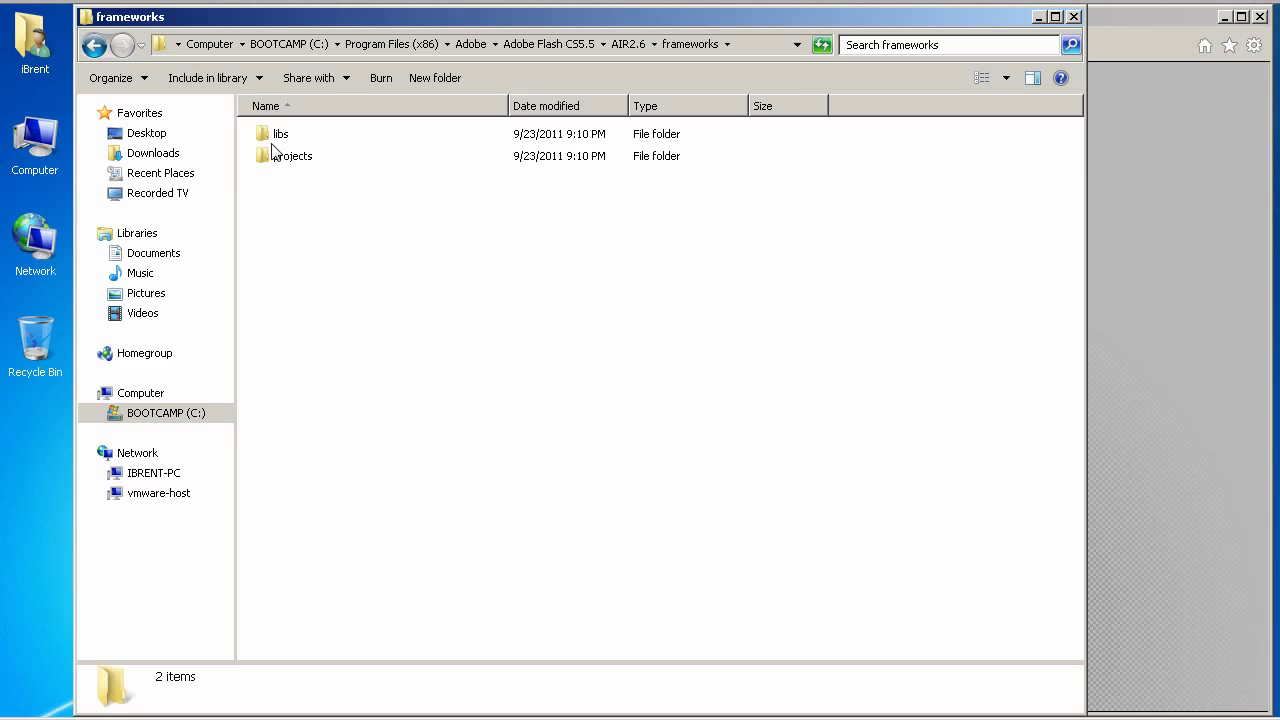
{"action": "double_click", "coordinate": [277, 136]}
{"action": "left_click", "coordinate": [278, 140]}
{"action": "double_click", "coordinate": [278, 140]}
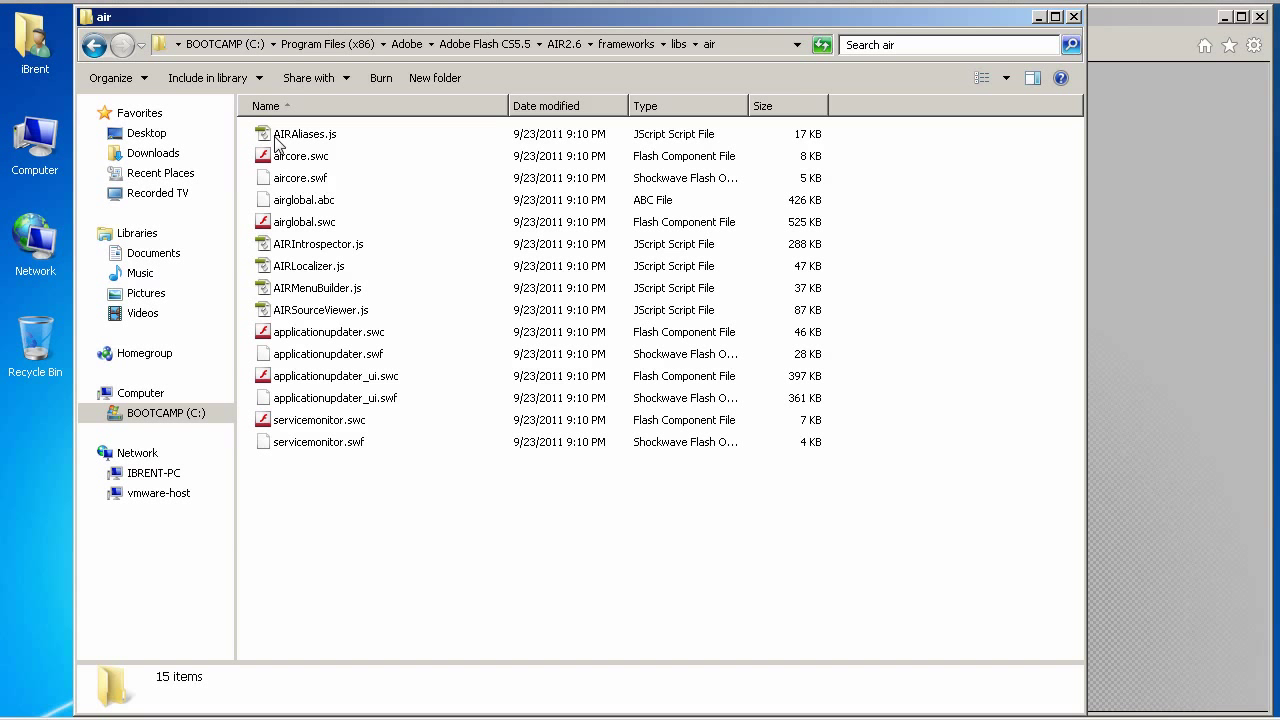
{"action": "right_click", "coordinate": [325, 229]}
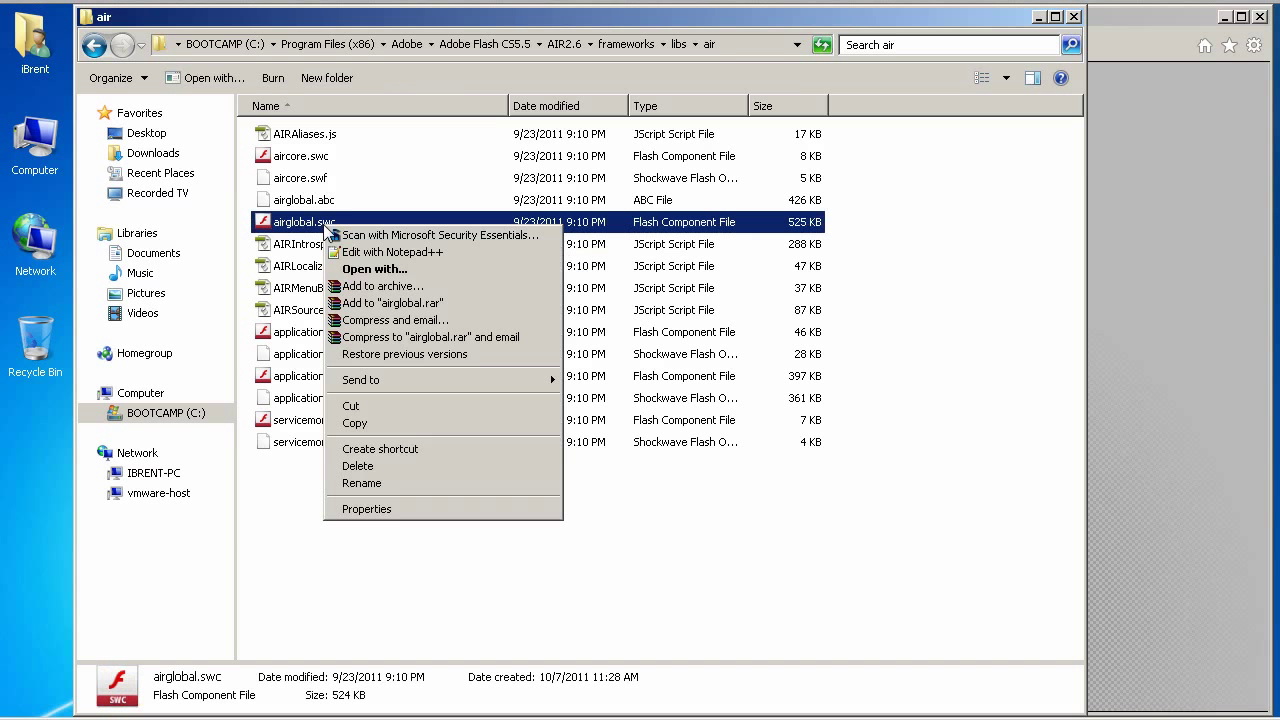
{"action": "left_click", "coordinate": [470, 423]}
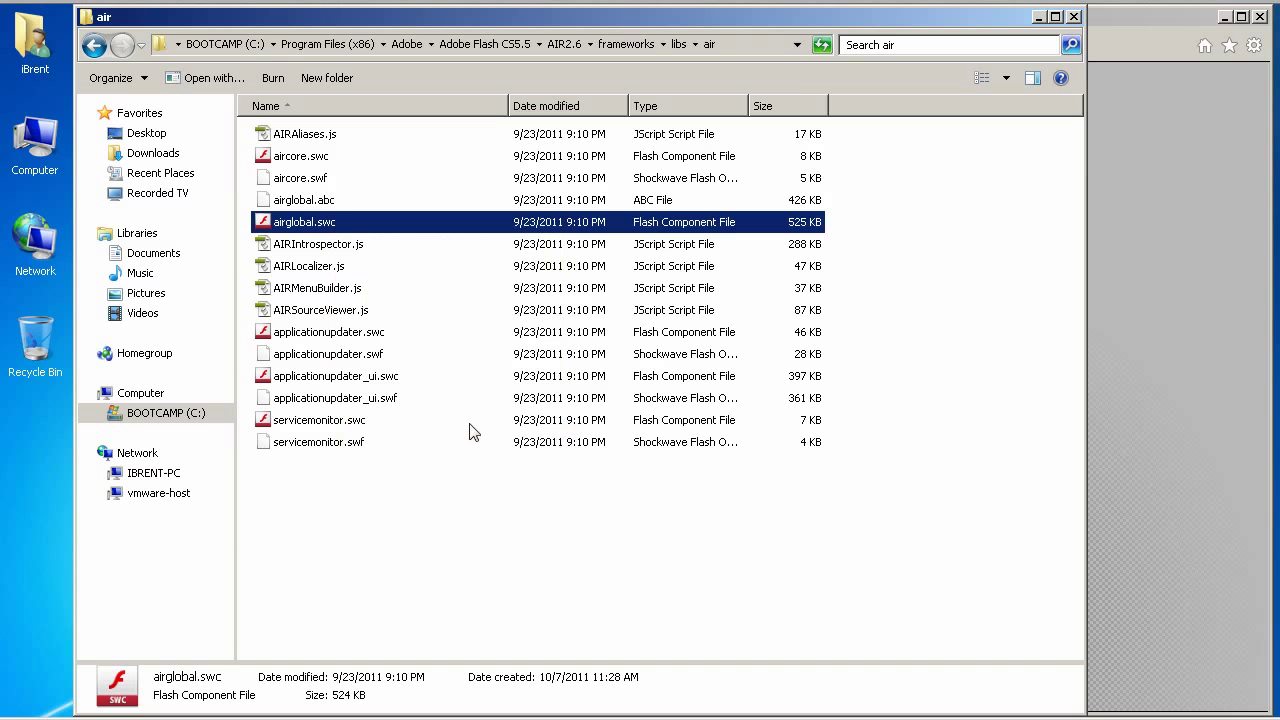
Step: Go back up to the Adobe Flash CS5.5 folder and open Common
{"action": "left_click", "coordinate": [96, 48]}
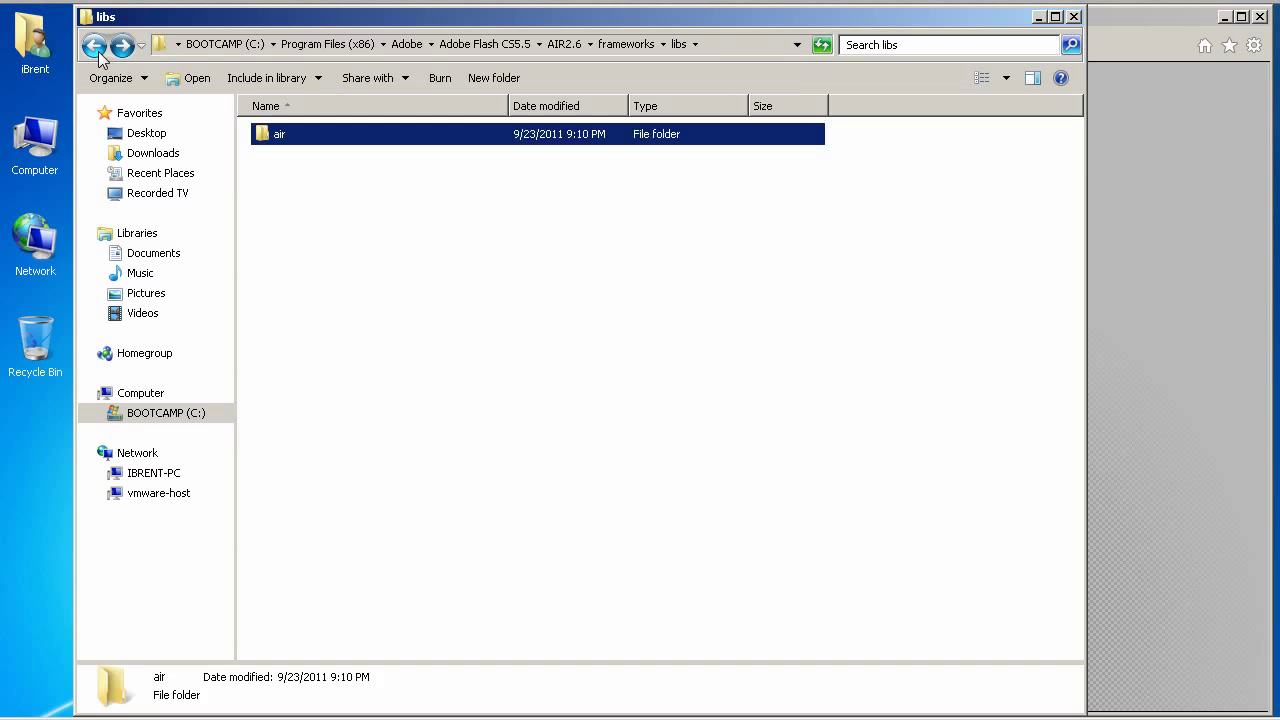
{"action": "left_click", "coordinate": [96, 48]}
{"action": "left_click", "coordinate": [96, 48]}
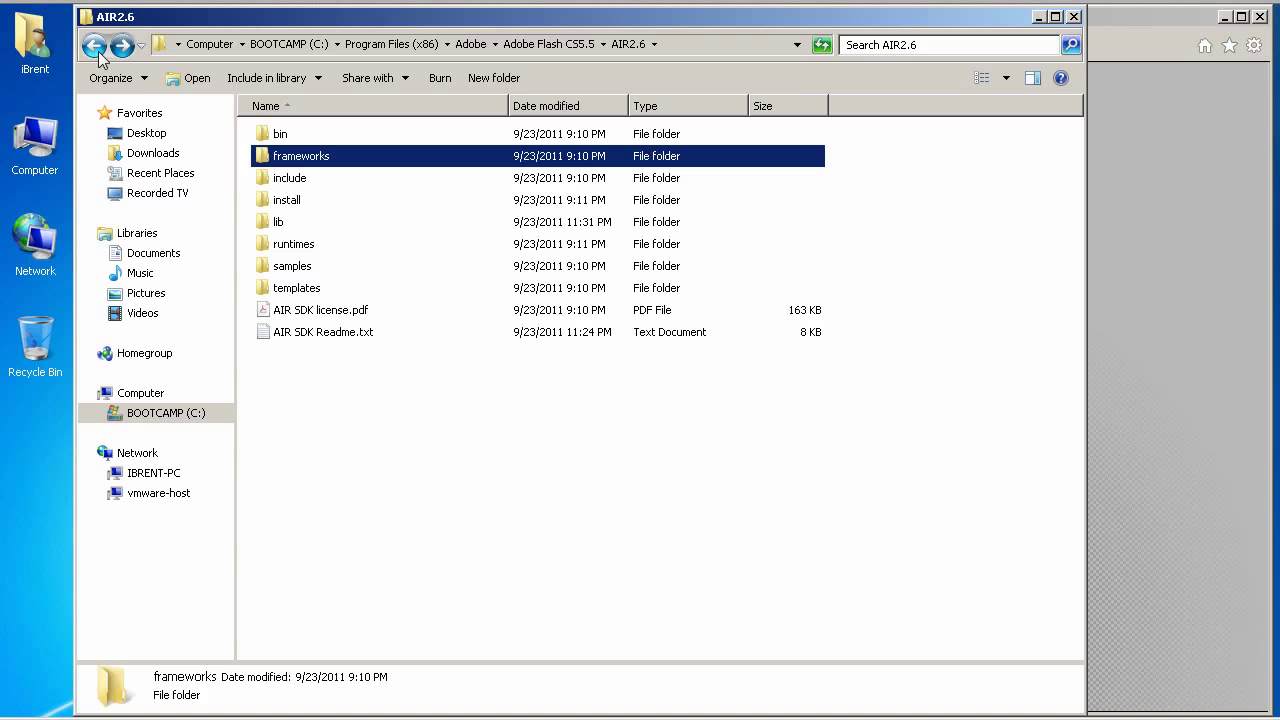
{"action": "left_click", "coordinate": [96, 48]}
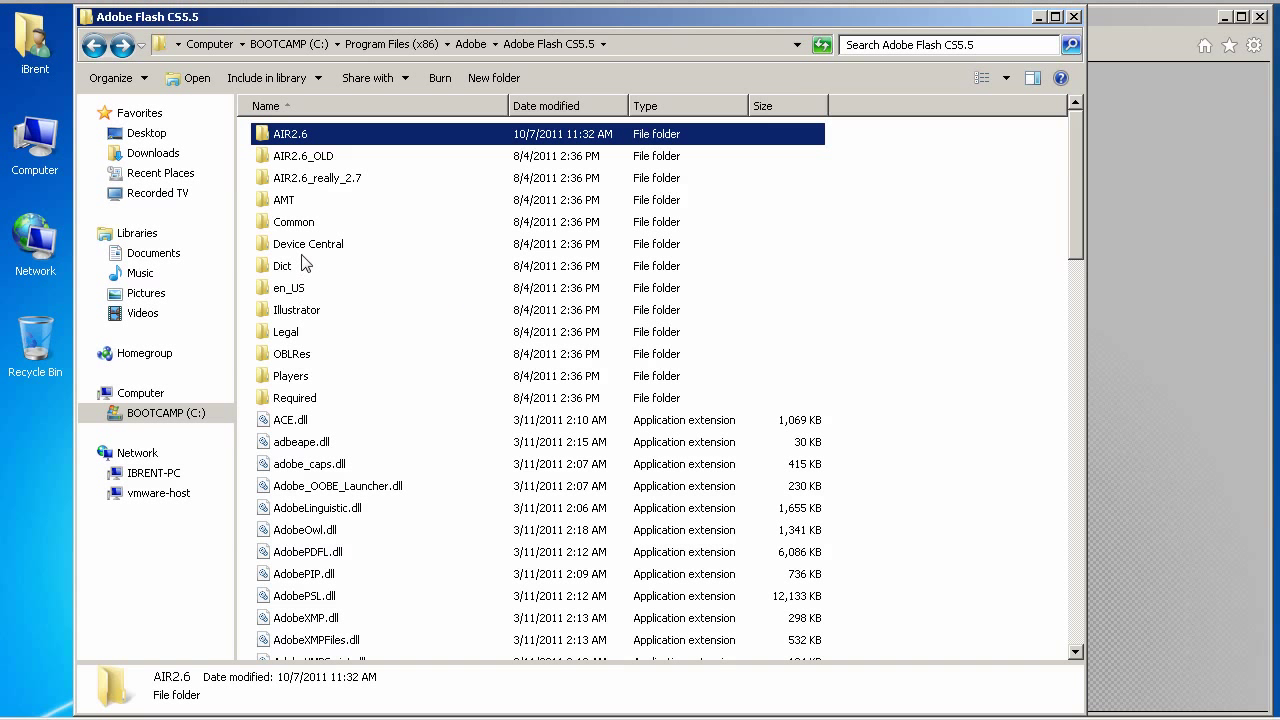
{"action": "double_click", "coordinate": [310, 222]}
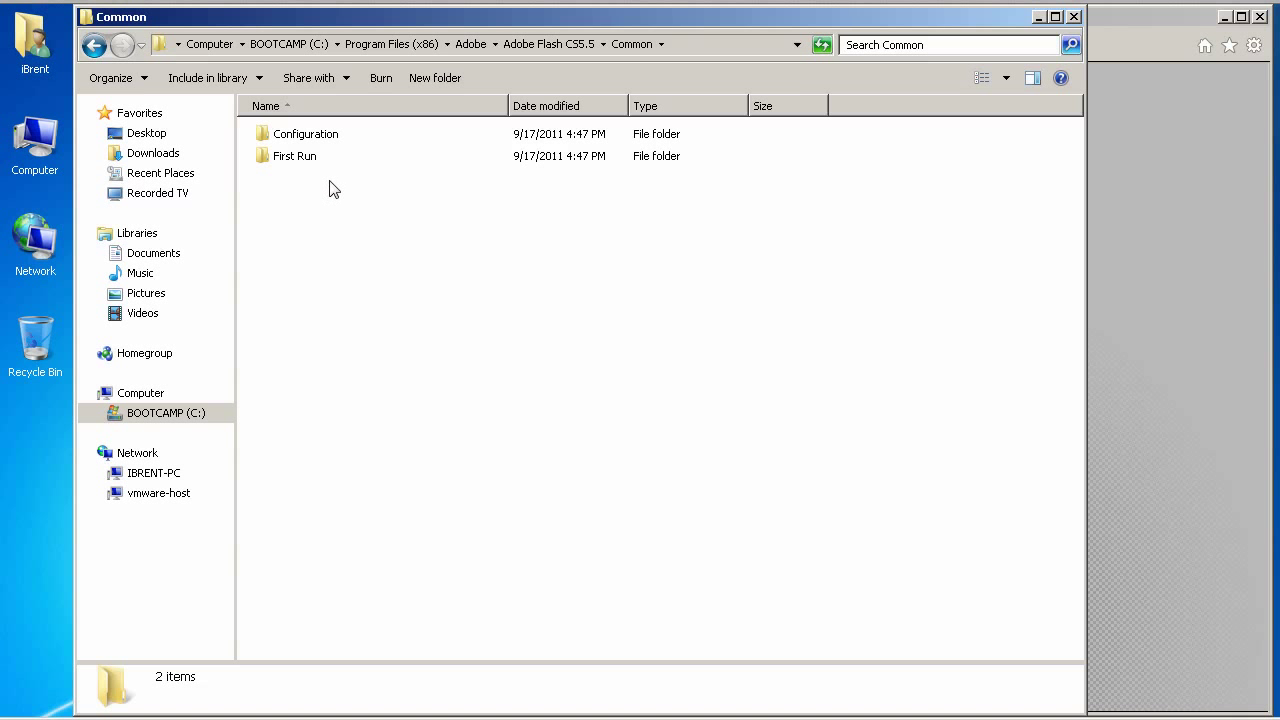
Step: Paste airglobal.swc into Configuration\ActionScript 3.0\AIR2.6, replacing the old 488 KB file
{"action": "double_click", "coordinate": [311, 136]}
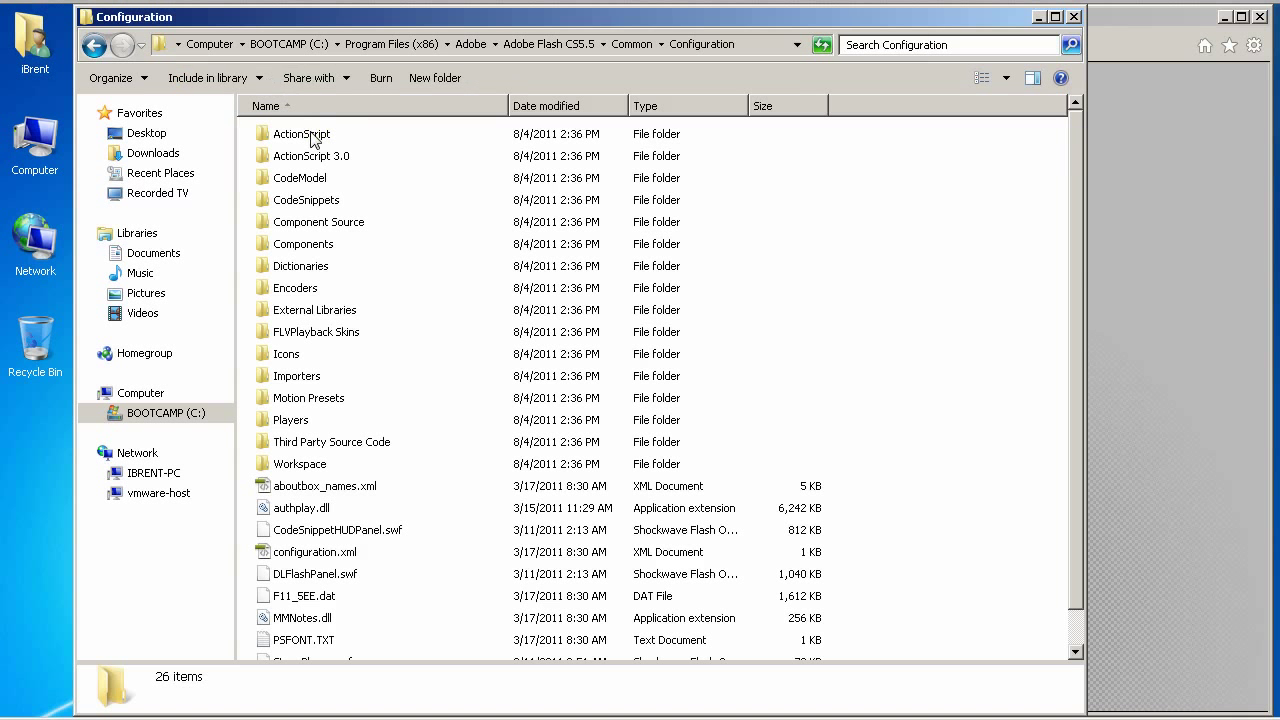
{"action": "double_click", "coordinate": [338, 157]}
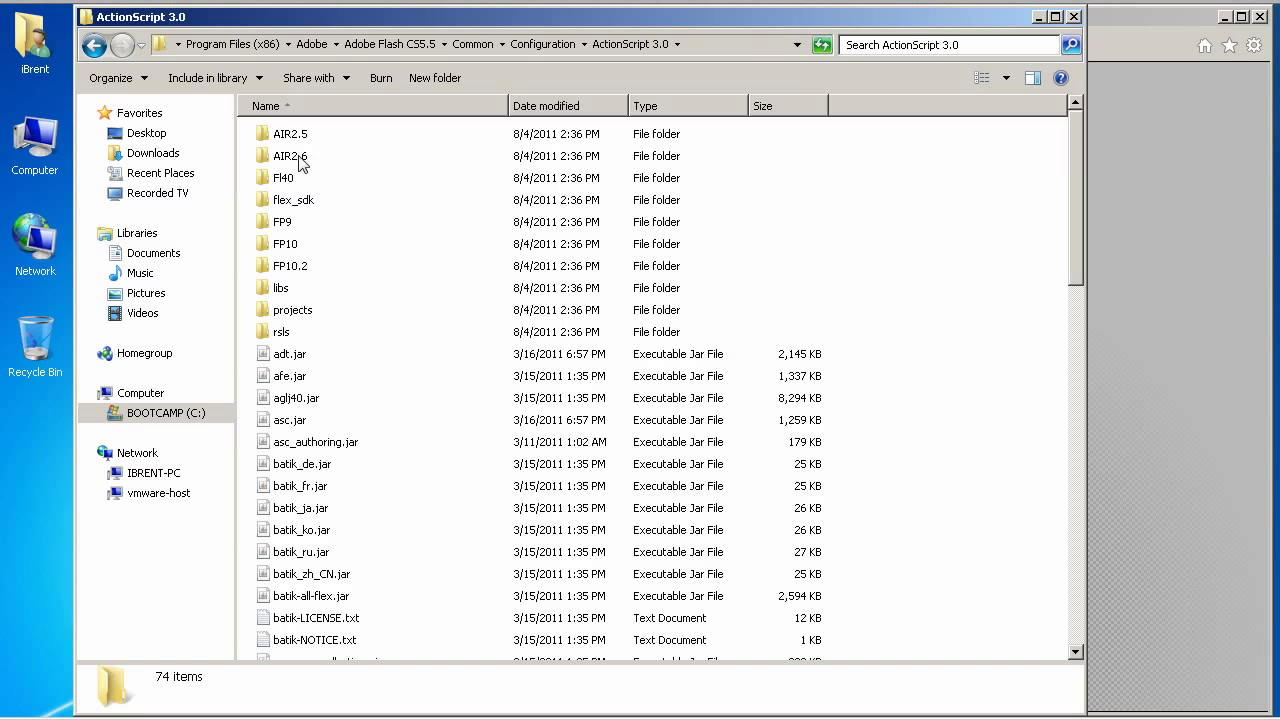
{"action": "double_click", "coordinate": [303, 158]}
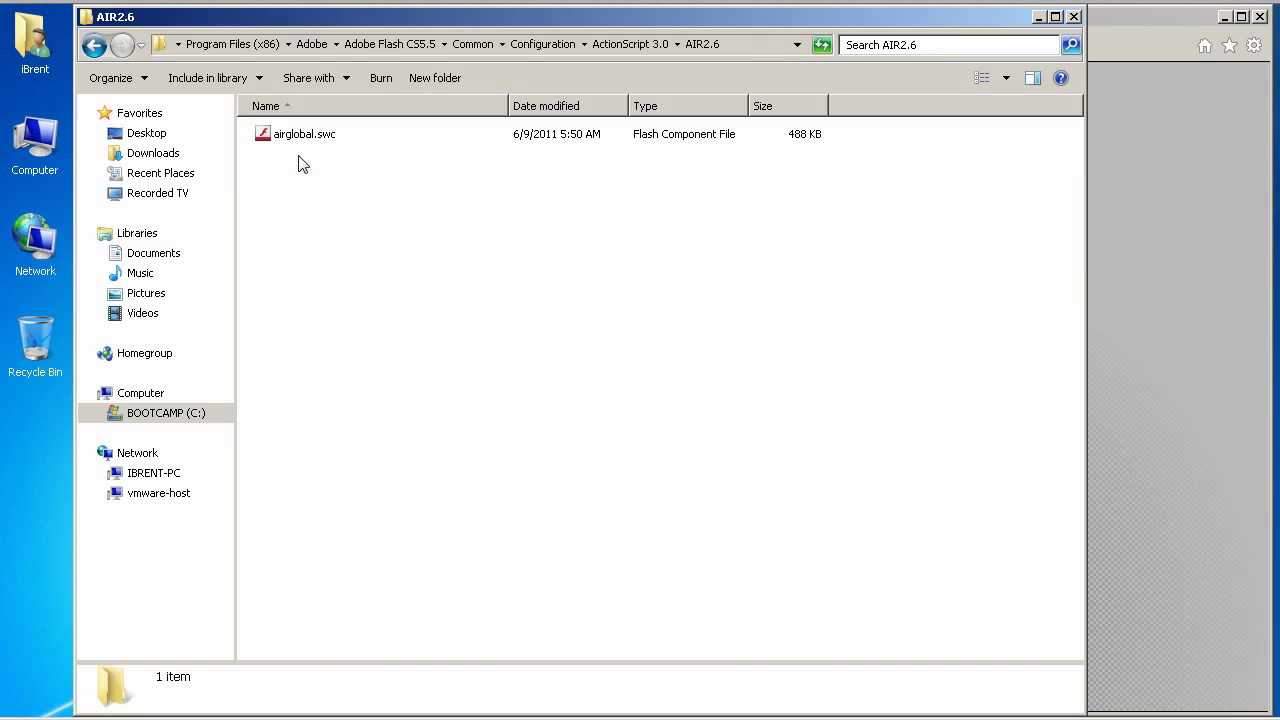
{"action": "right_click", "coordinate": [344, 180]}
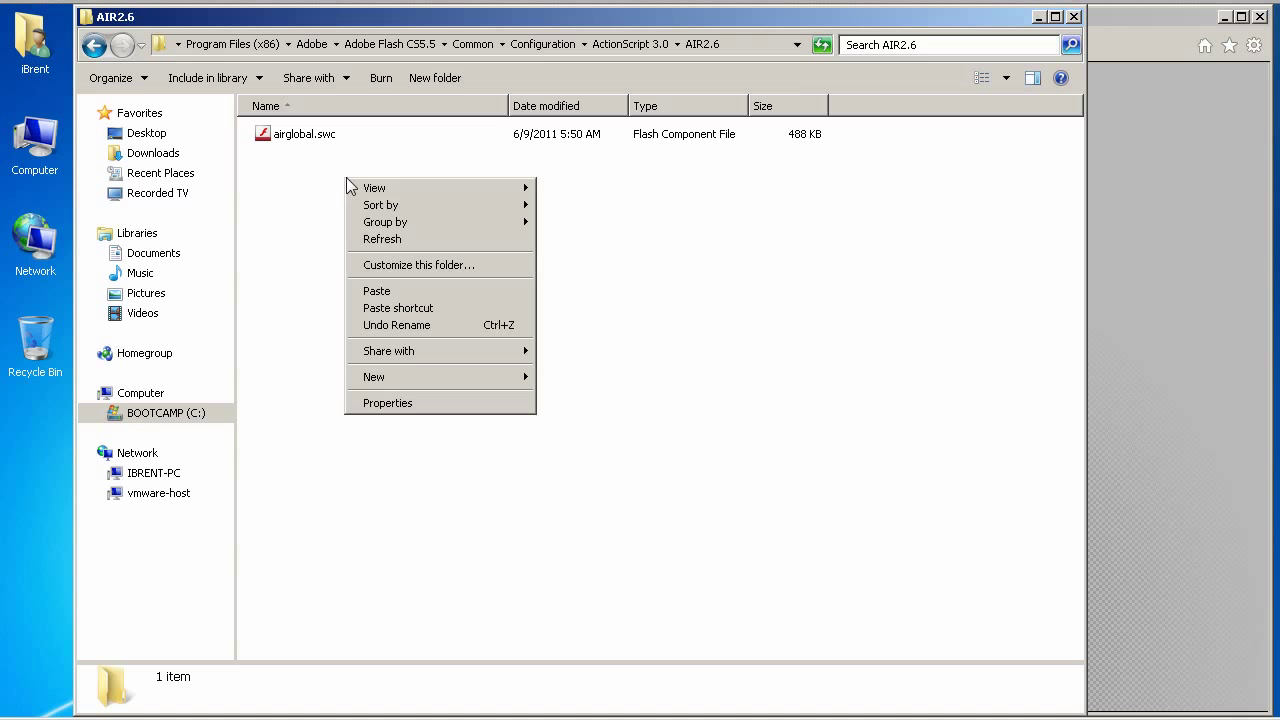
{"action": "left_click", "coordinate": [480, 296]}
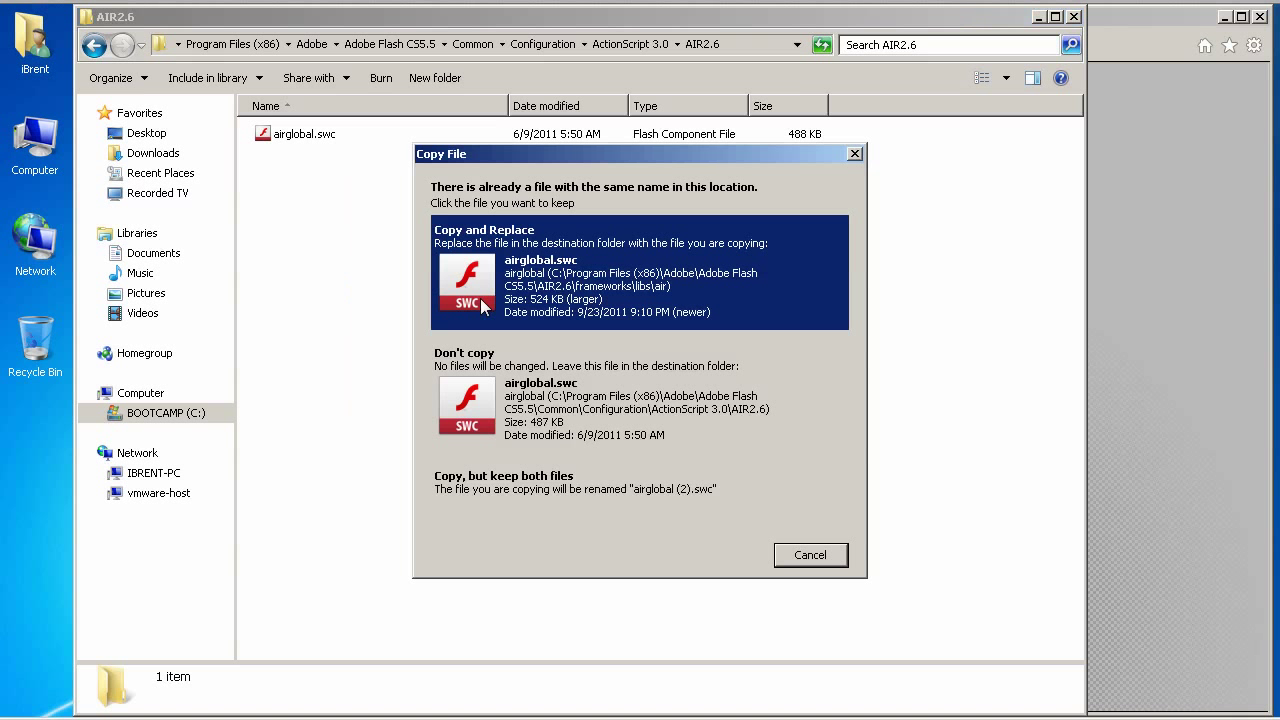
{"action": "left_click", "coordinate": [615, 328]}
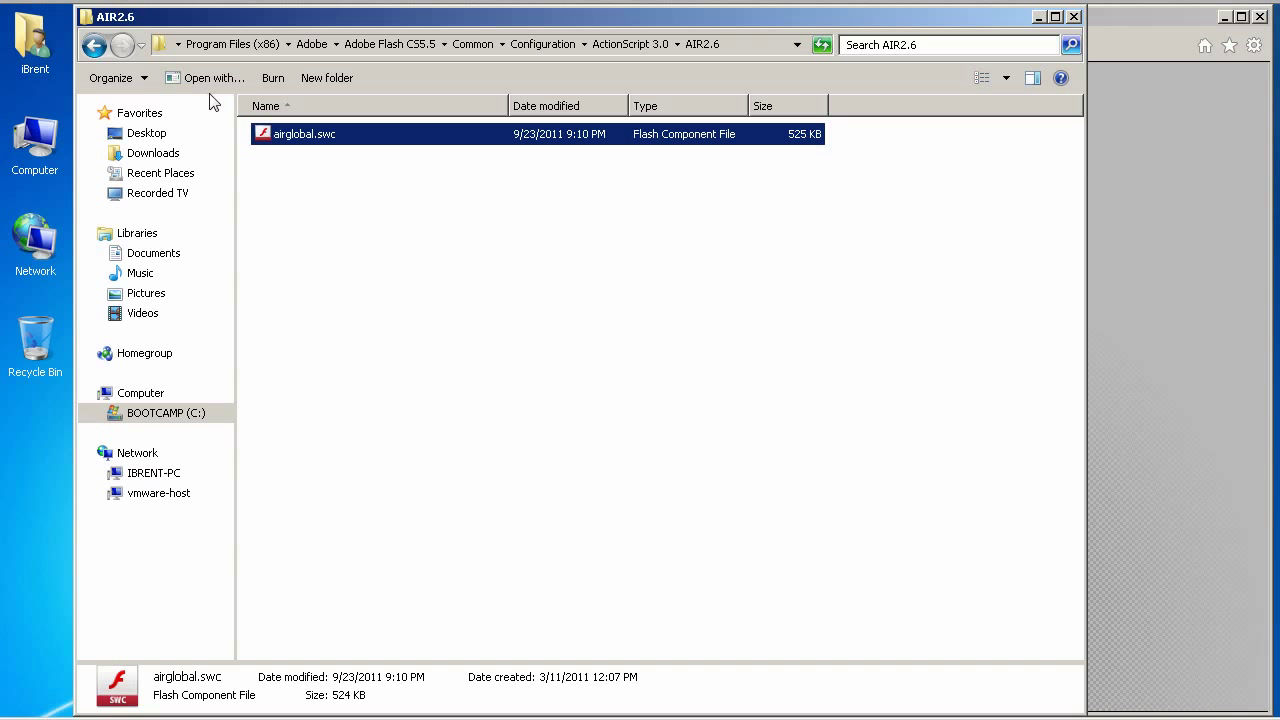
Step: Go back to Adobe Flash CS5.5, then open Common\Configuration\Players
{"action": "left_click", "coordinate": [103, 56]}
{"action": "left_click", "coordinate": [100, 56]}
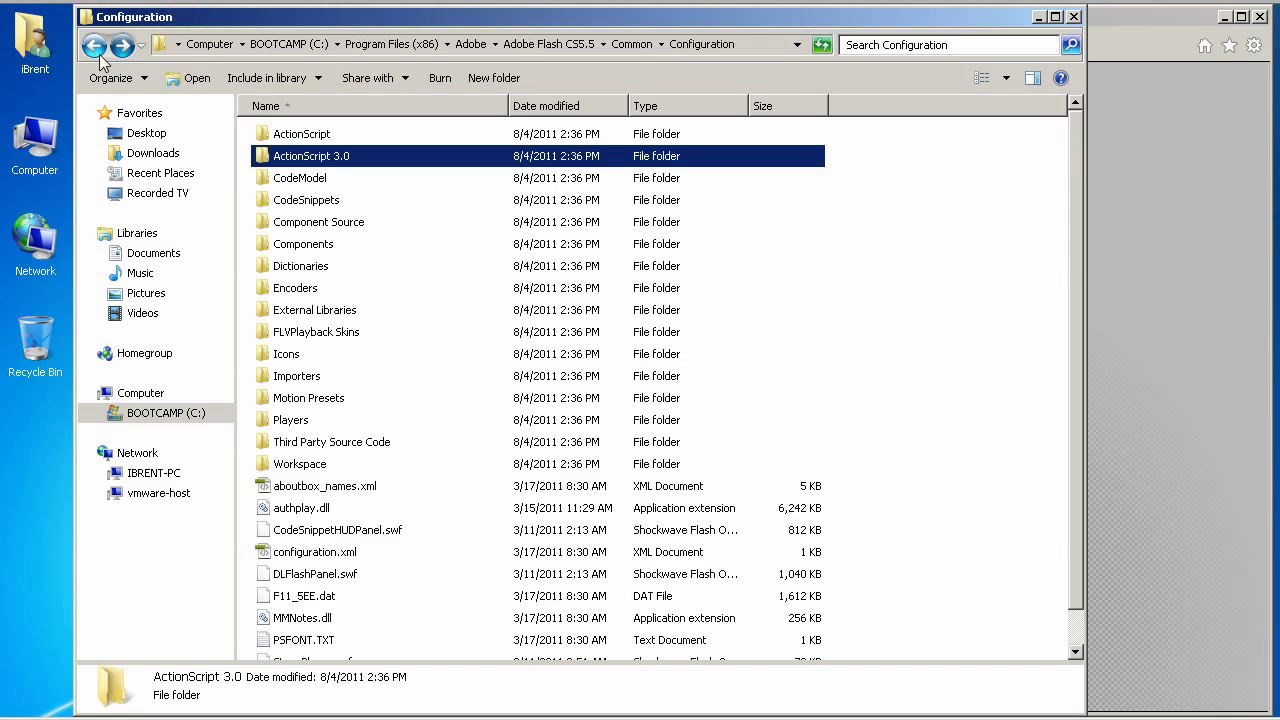
{"action": "left_click", "coordinate": [100, 56]}
{"action": "left_click", "coordinate": [98, 56]}
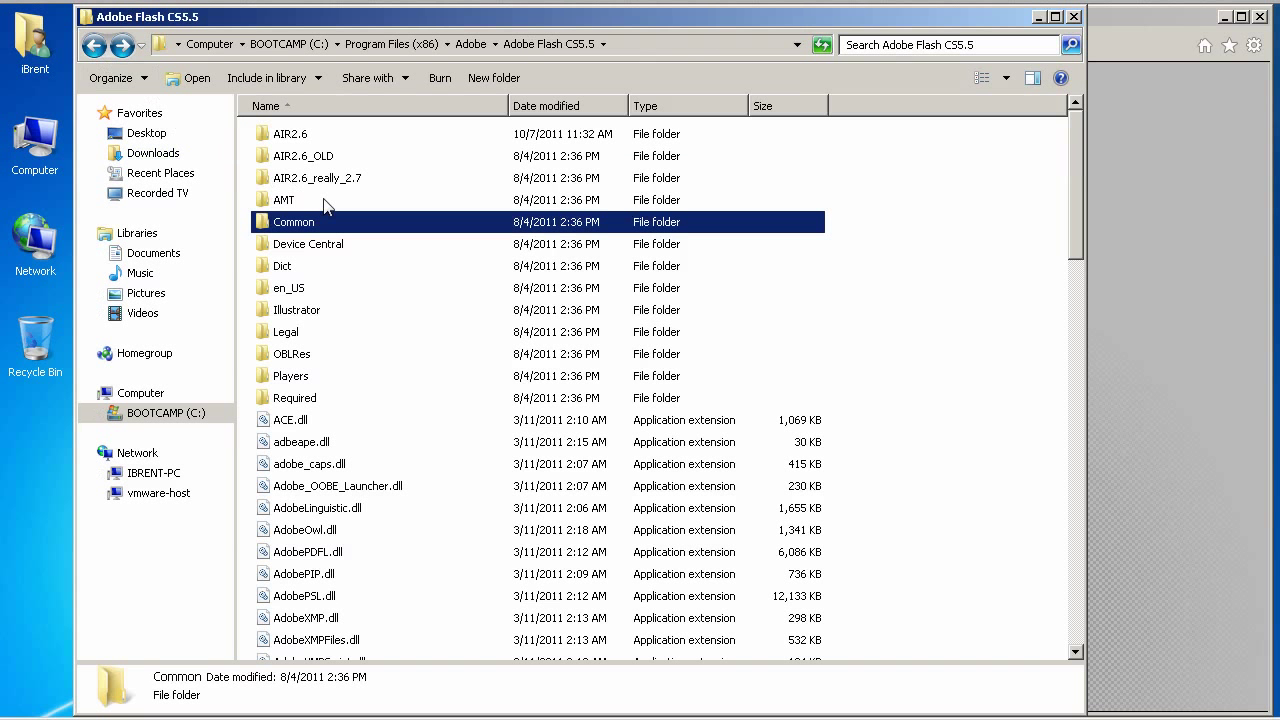
{"action": "mouse_move", "coordinate": [381, 229]}
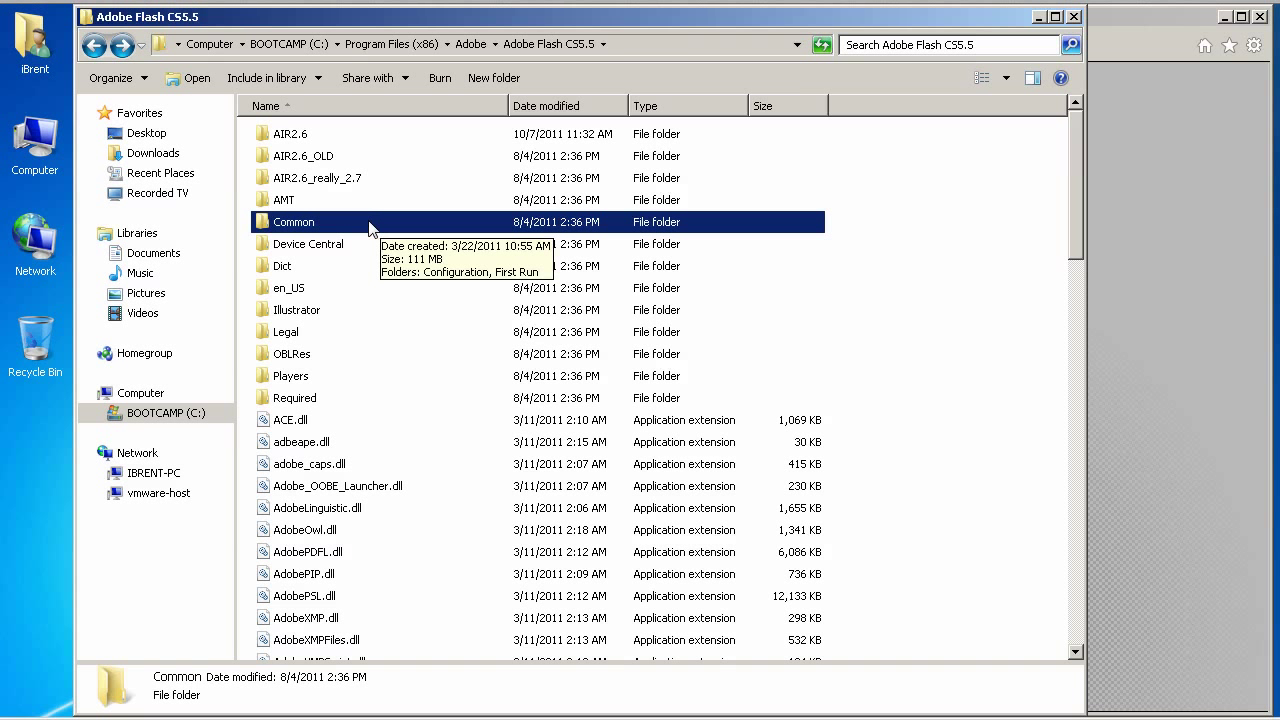
{"action": "double_click", "coordinate": [314, 230]}
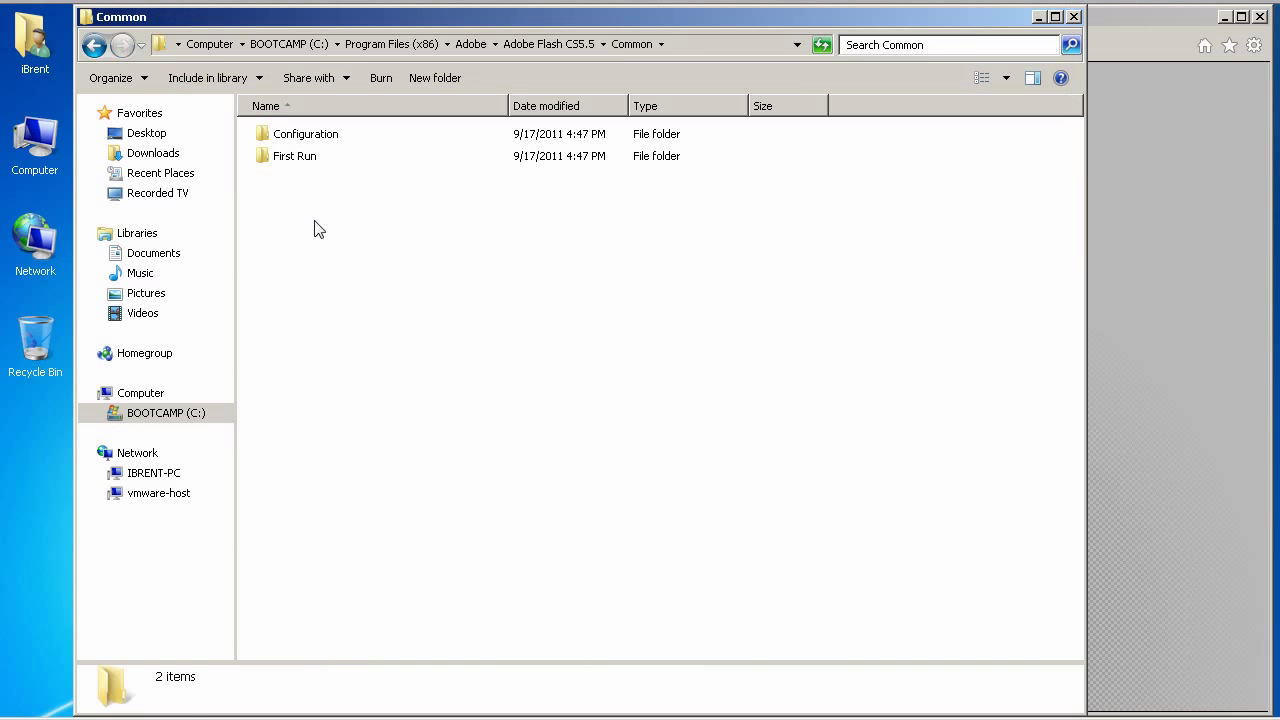
{"action": "double_click", "coordinate": [320, 139]}
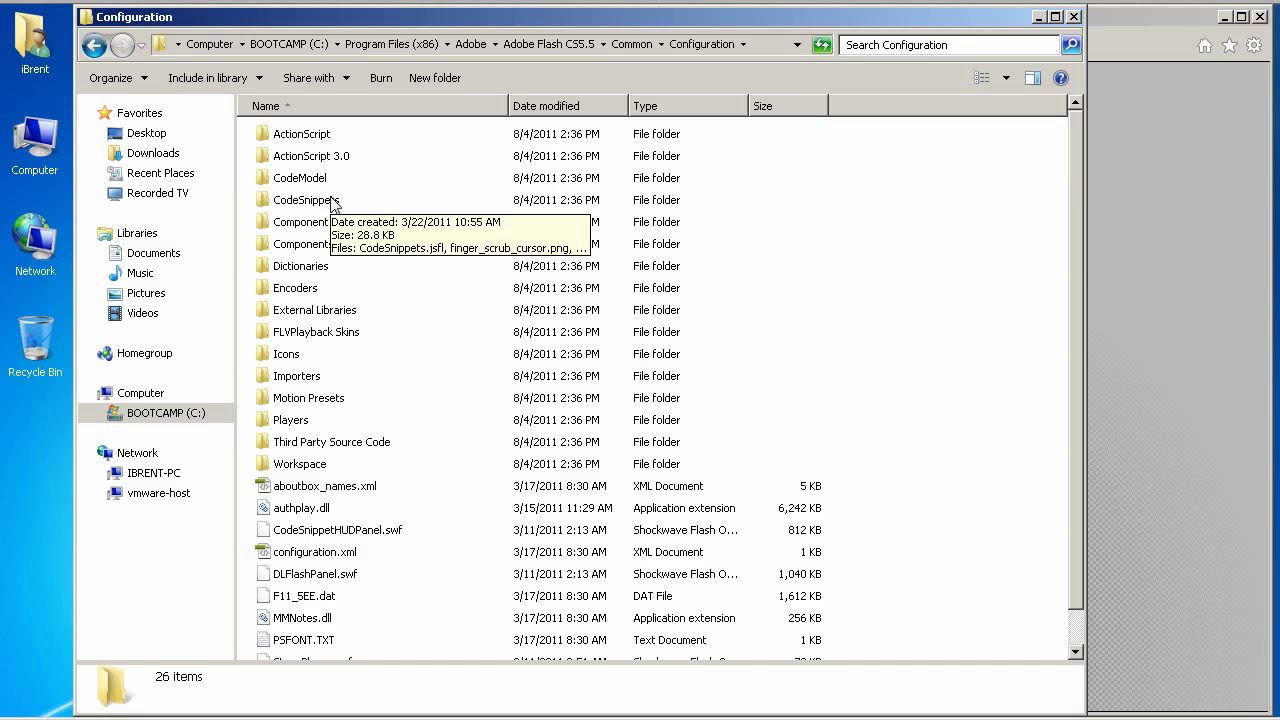
{"action": "double_click", "coordinate": [300, 421]}
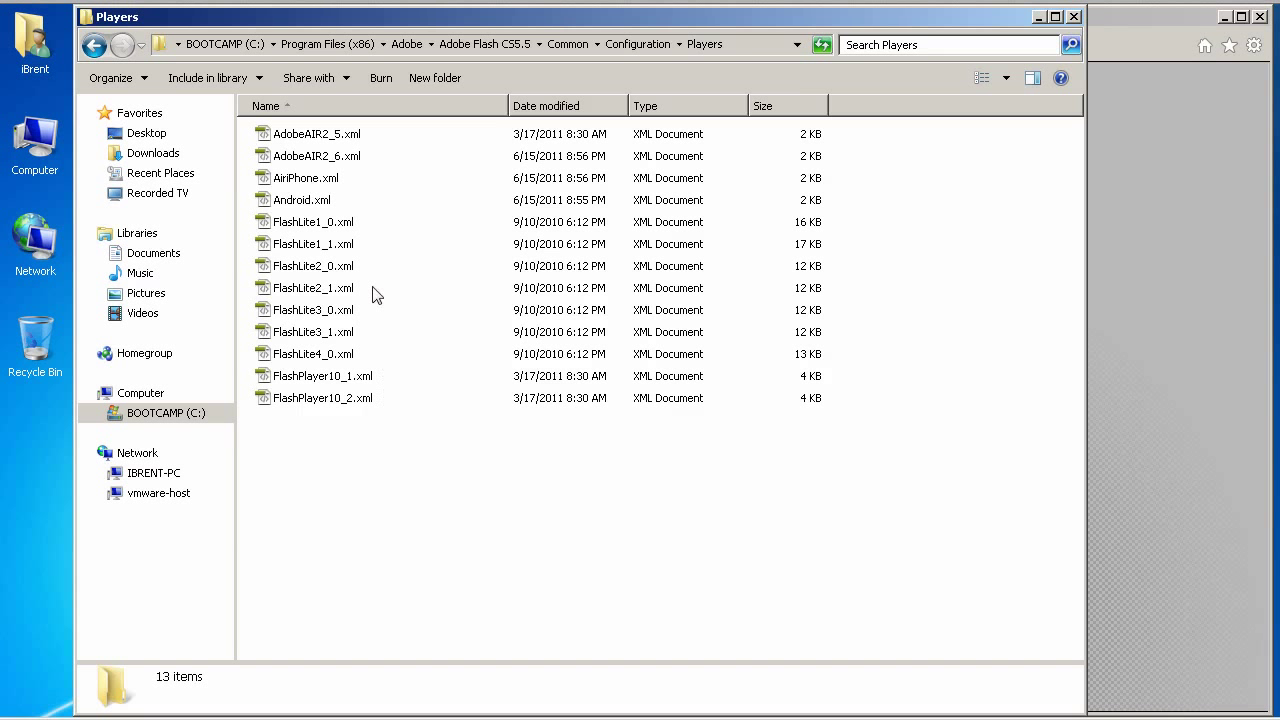
Step: Open AiriPhone.xml in Notepad++, replace the 2 in its line-3 version 12 with 3, and save
{"action": "right_click", "coordinate": [307, 184]}
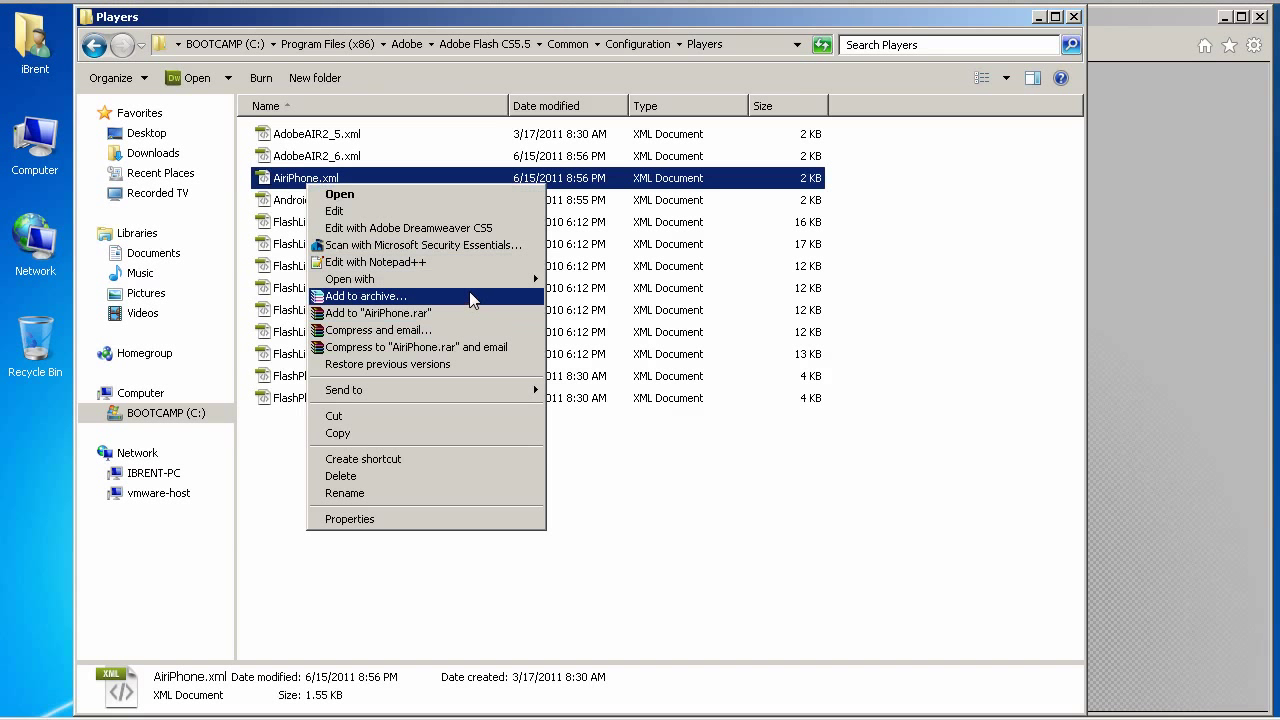
{"action": "left_click", "coordinate": [406, 264]}
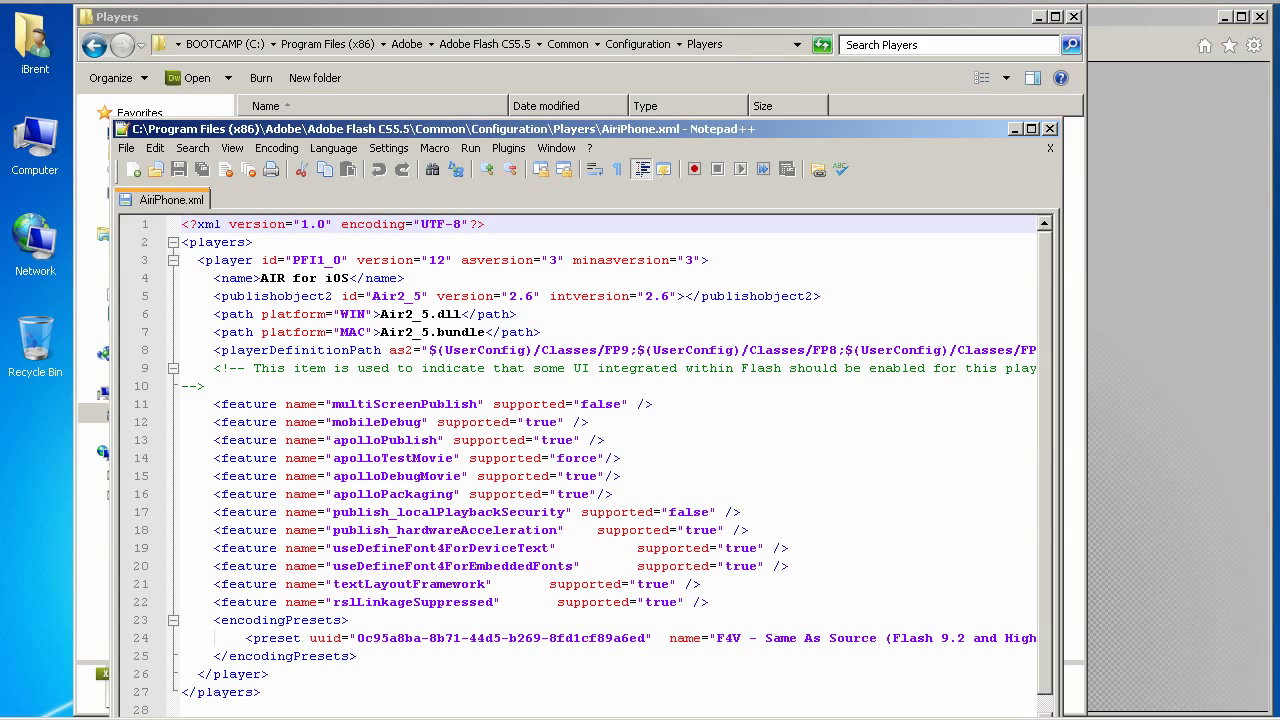
{"action": "left_click", "coordinate": [444, 260]}
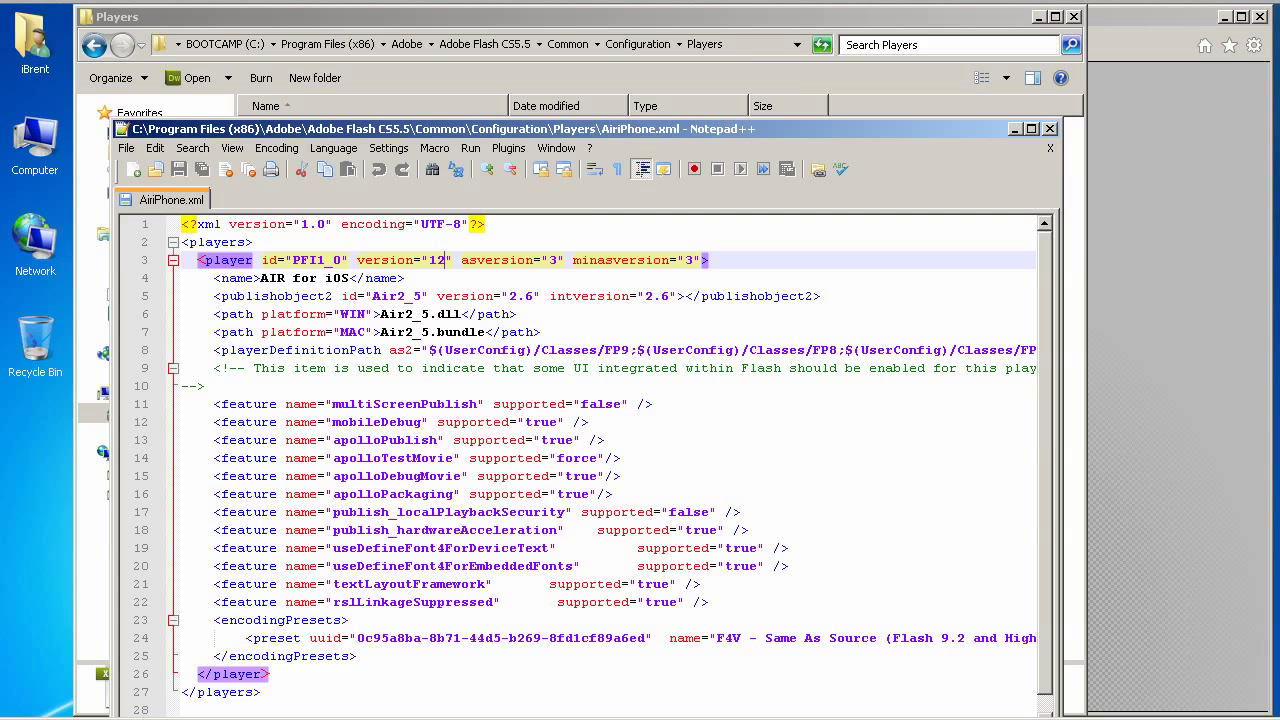
{"action": "key", "text": "BackSpace"}
{"action": "type", "text": "3"}
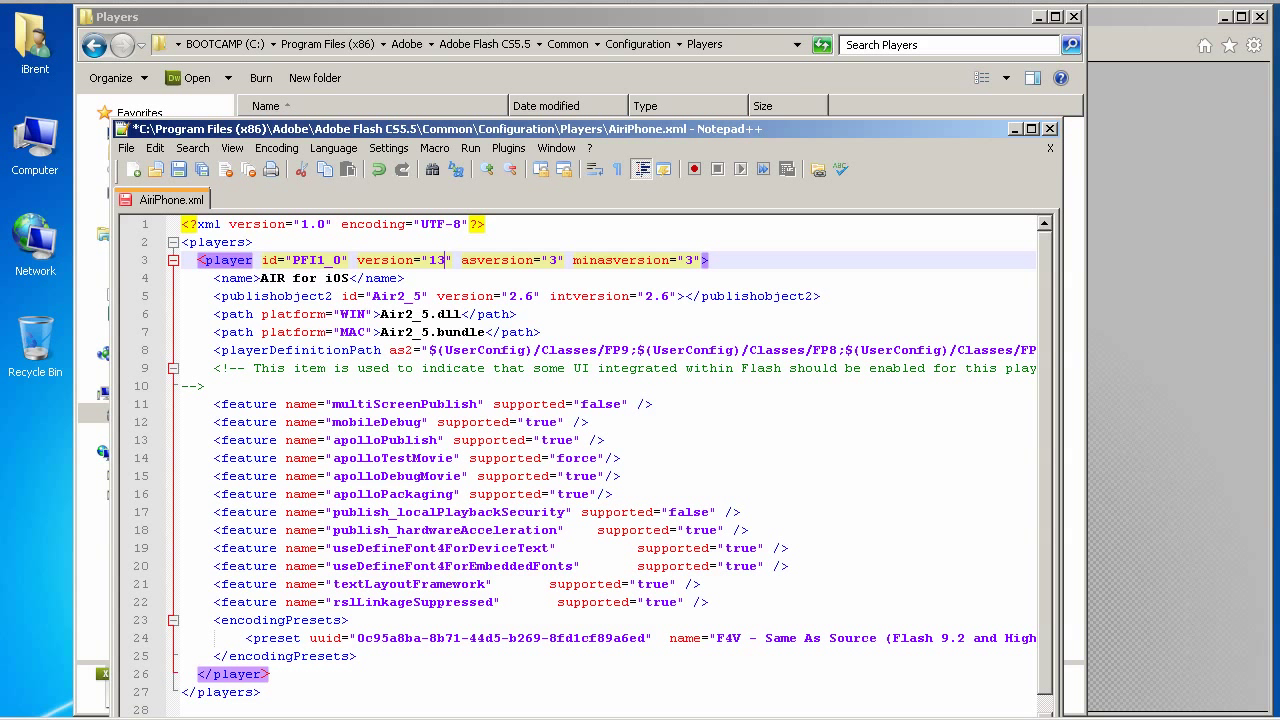
{"action": "type", "text": "s"}
{"action": "key", "text": "BackSpace"}
{"action": "key", "text": "BackSpace"}
{"action": "key", "text": "ctrl+s"}
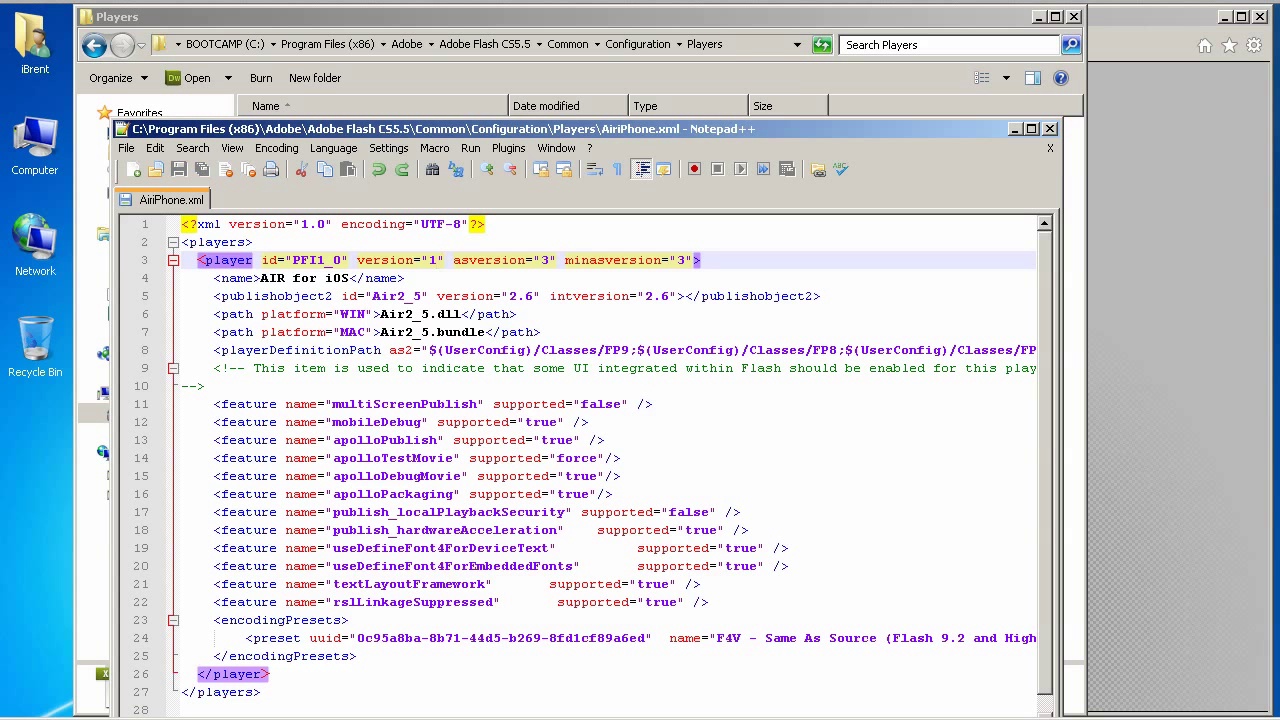
Step: Change Android.xml's line-3 player version from 12 to 13 in Notepad++, save, and close
{"action": "left_click", "coordinate": [1049, 148]}
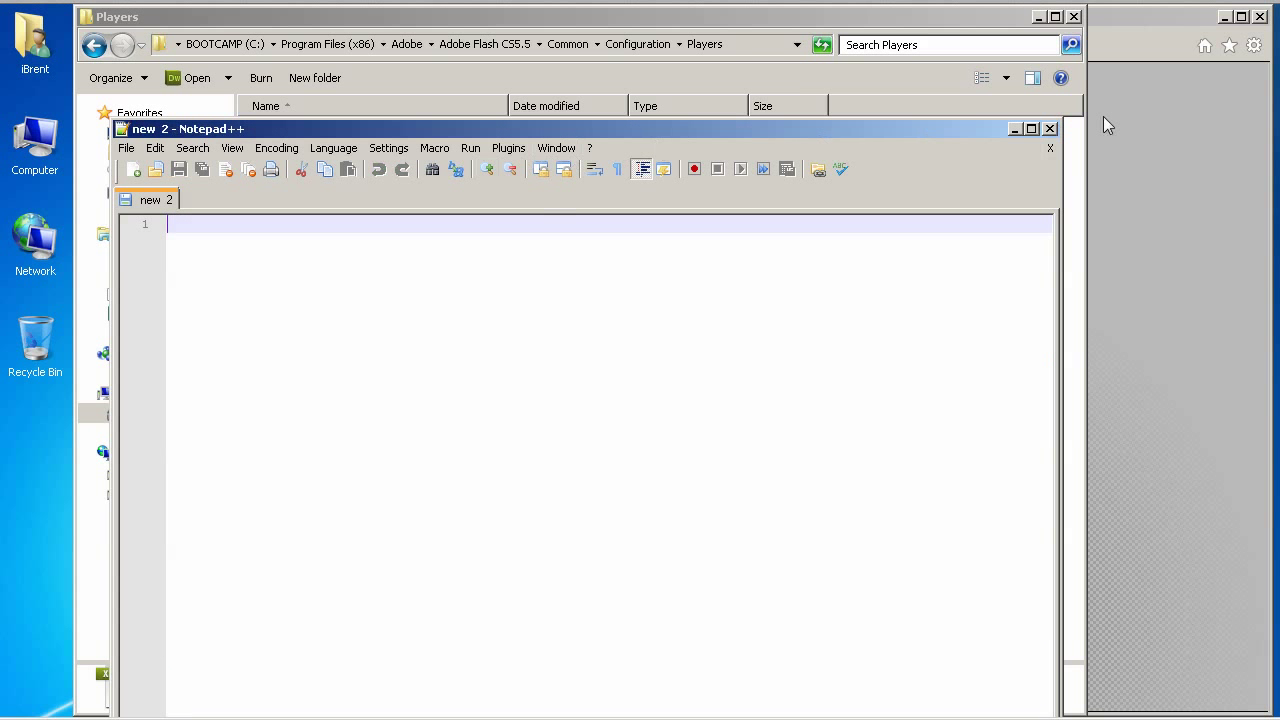
{"action": "left_click", "coordinate": [1050, 129]}
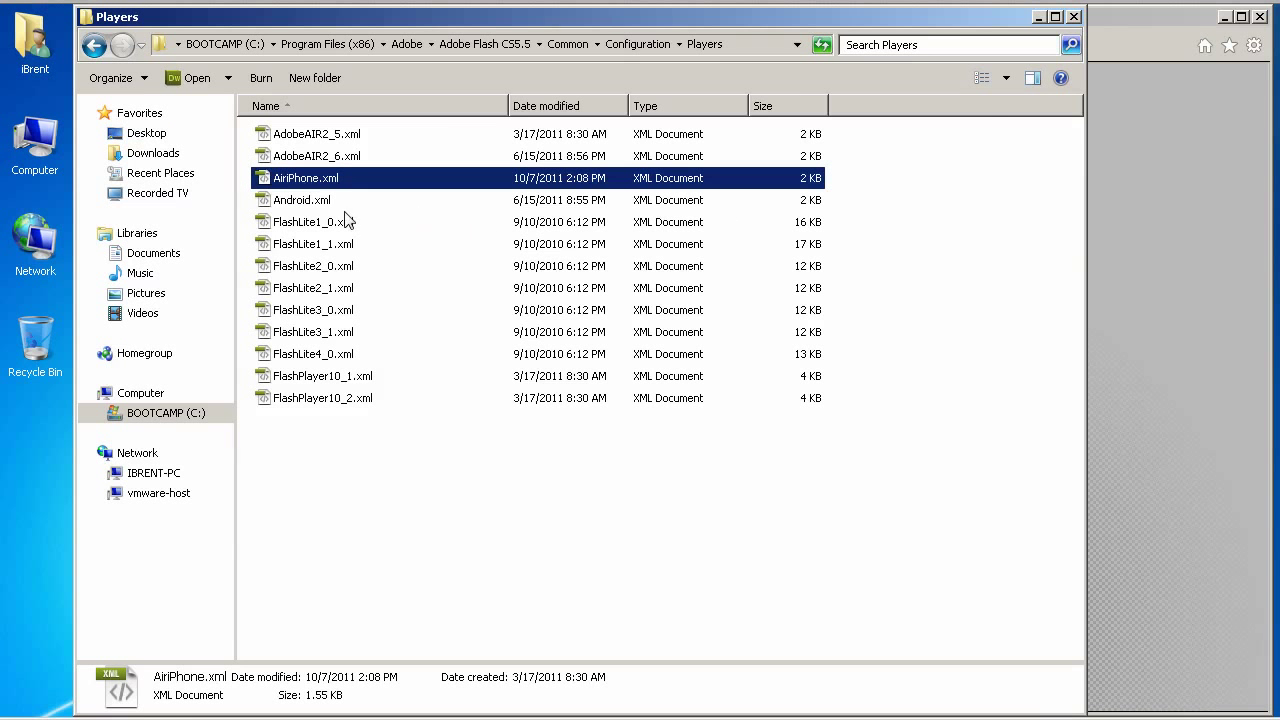
{"action": "right_click", "coordinate": [318, 208]}
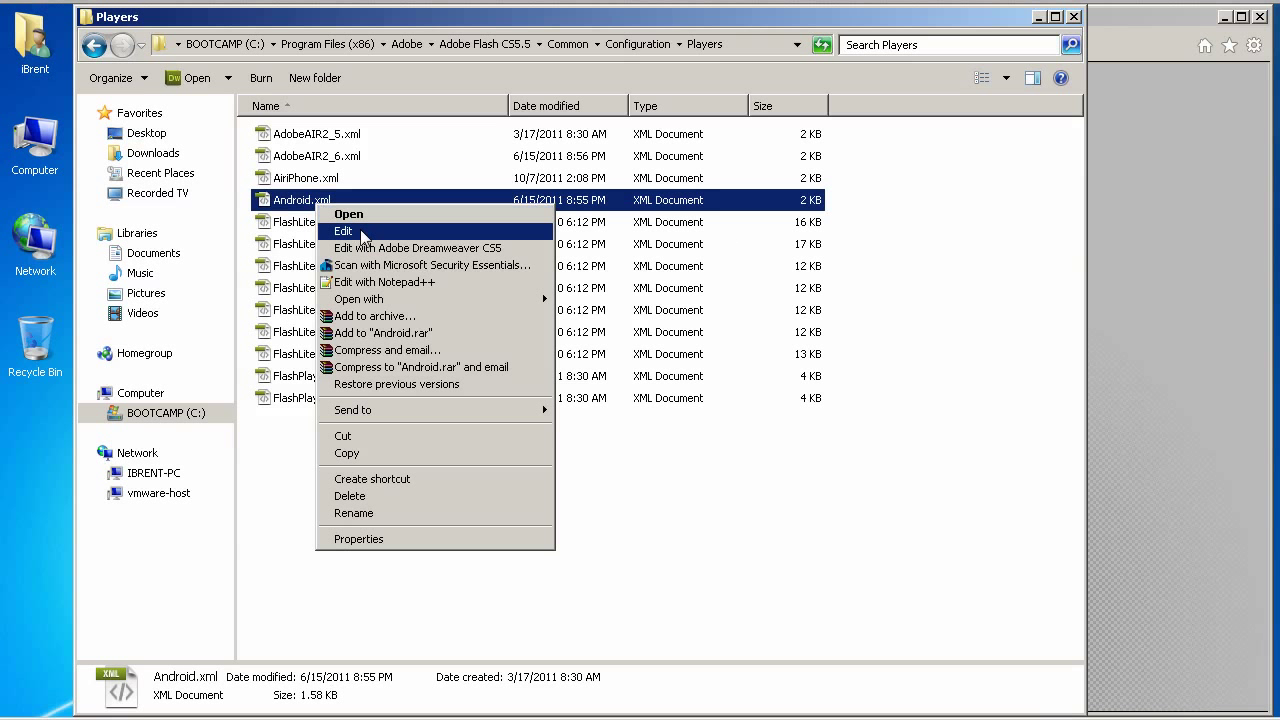
{"action": "left_click", "coordinate": [457, 284]}
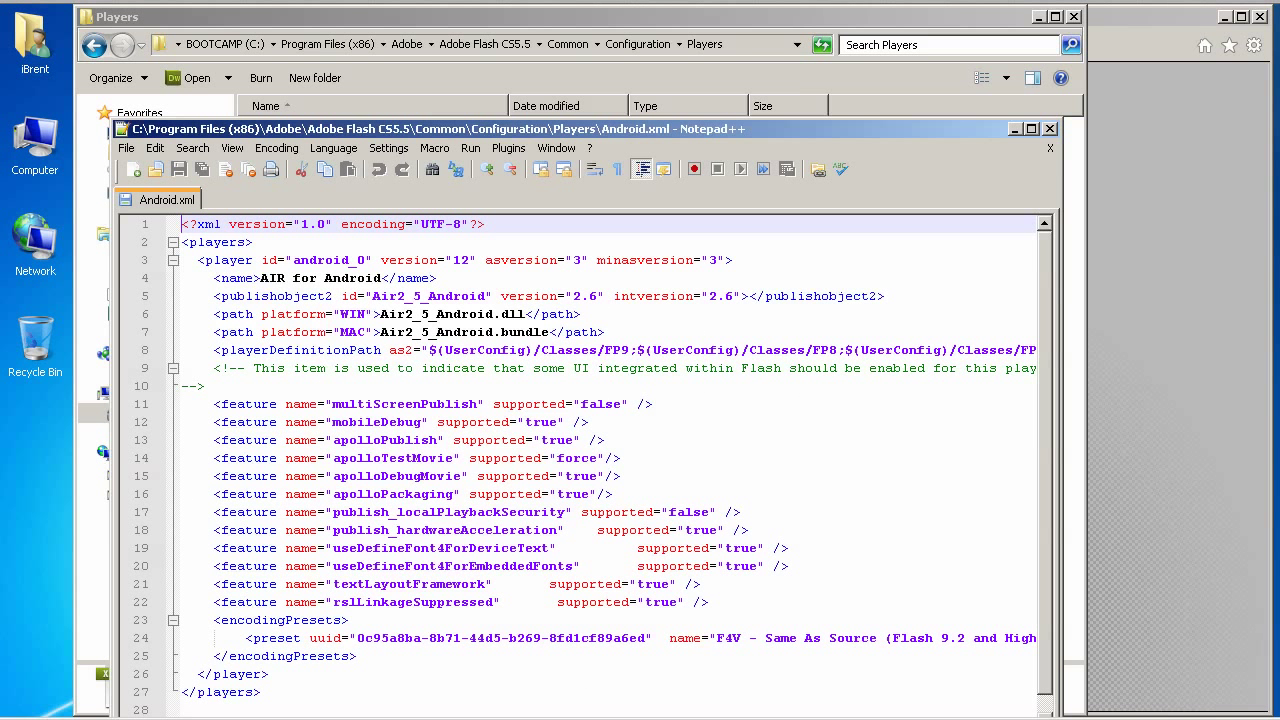
{"action": "left_click", "coordinate": [470, 260]}
{"action": "key", "text": "BackSpace"}
{"action": "type", "text": "3"}
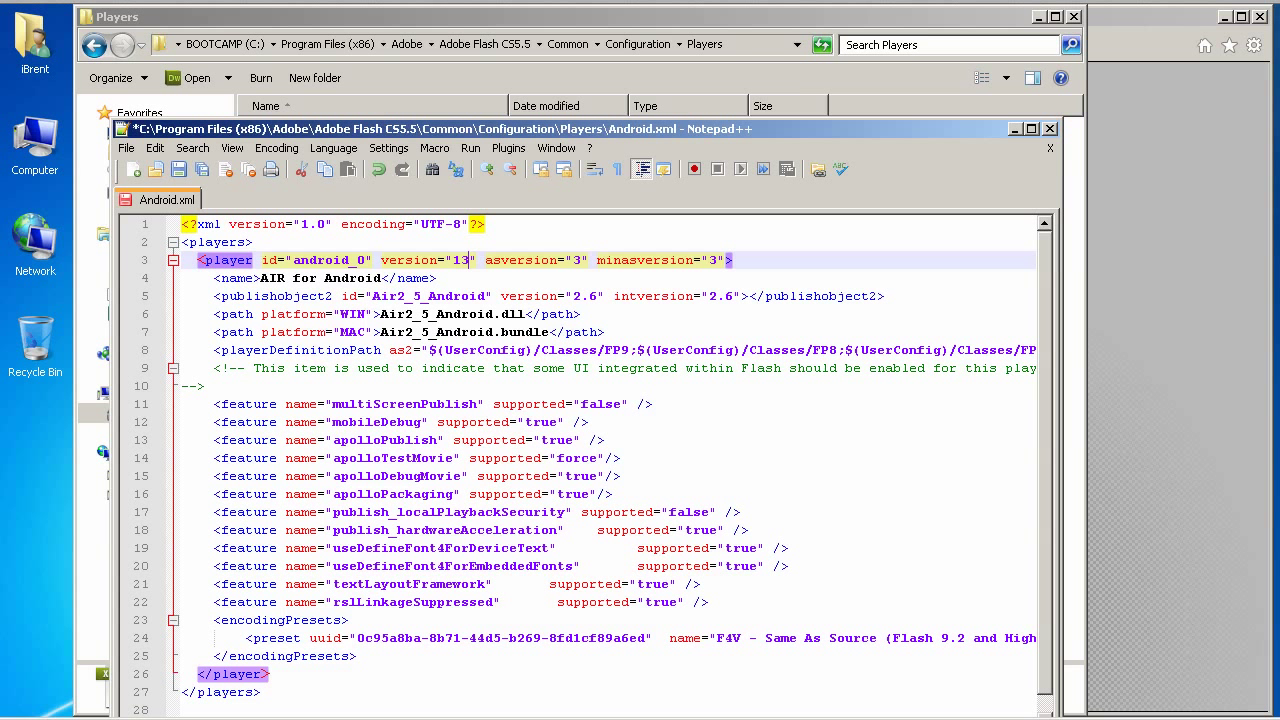
{"action": "key", "text": "ctrl+s"}
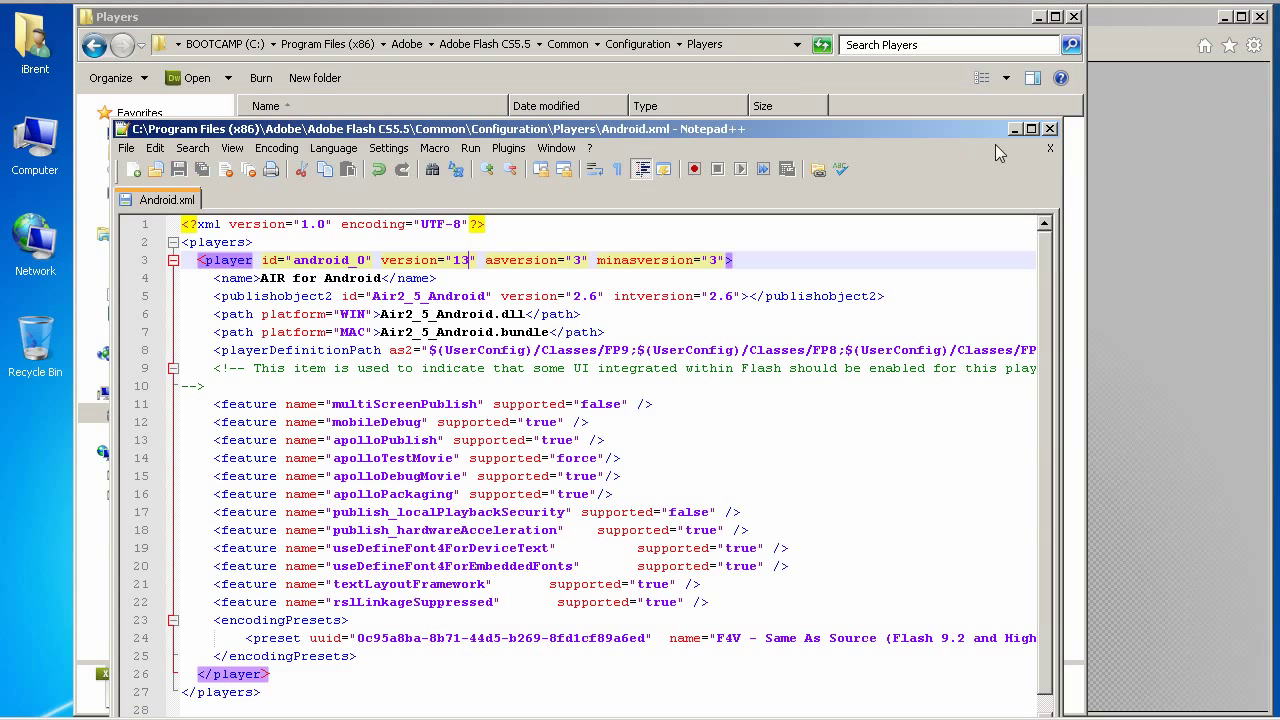
{"action": "left_click", "coordinate": [1050, 129]}
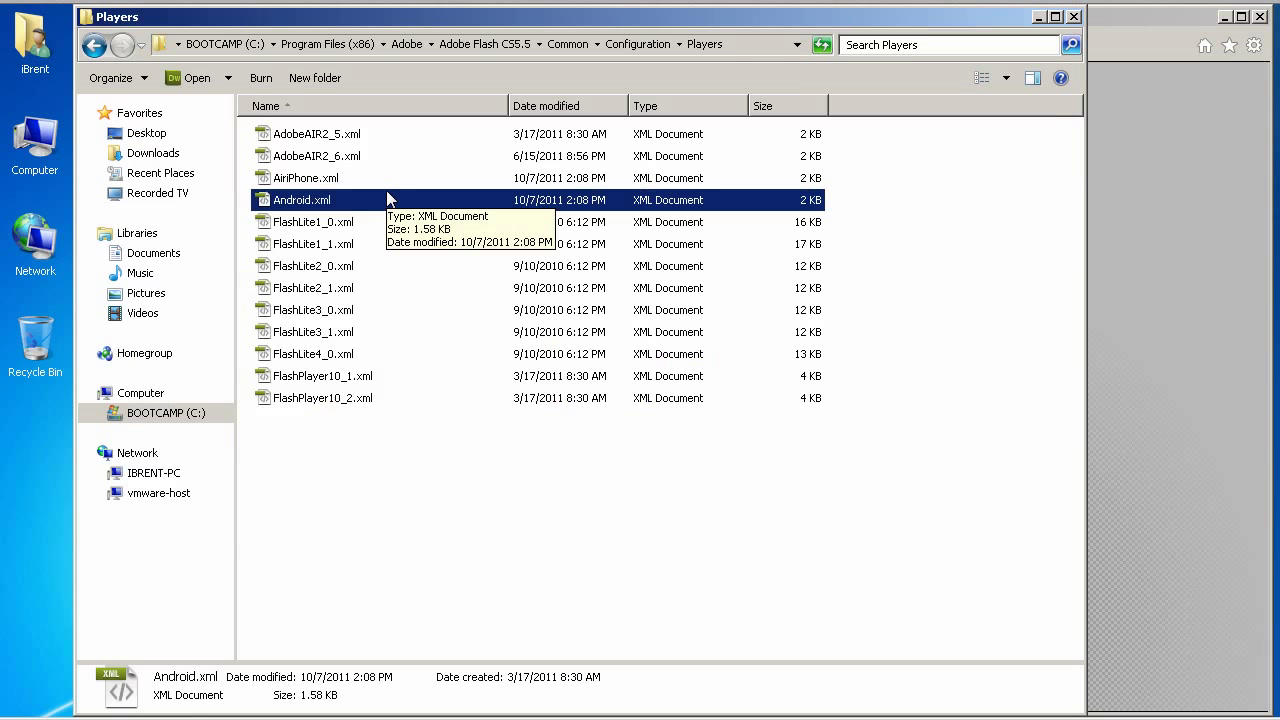
Step: Change AdobeAIR2_6.xml's line-3 player version from 12 to 13 in Notepad++ and save it
{"action": "left_click", "coordinate": [334, 158]}
{"action": "right_click", "coordinate": [334, 158]}
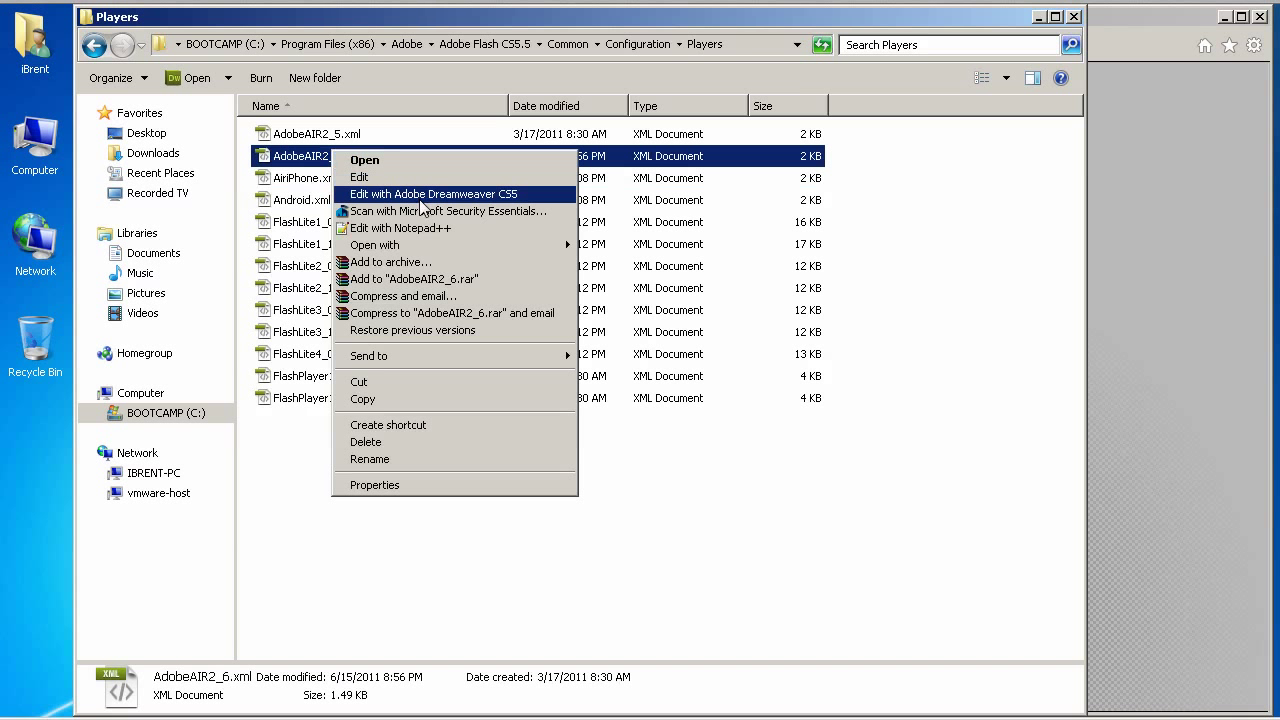
{"action": "left_click", "coordinate": [466, 230]}
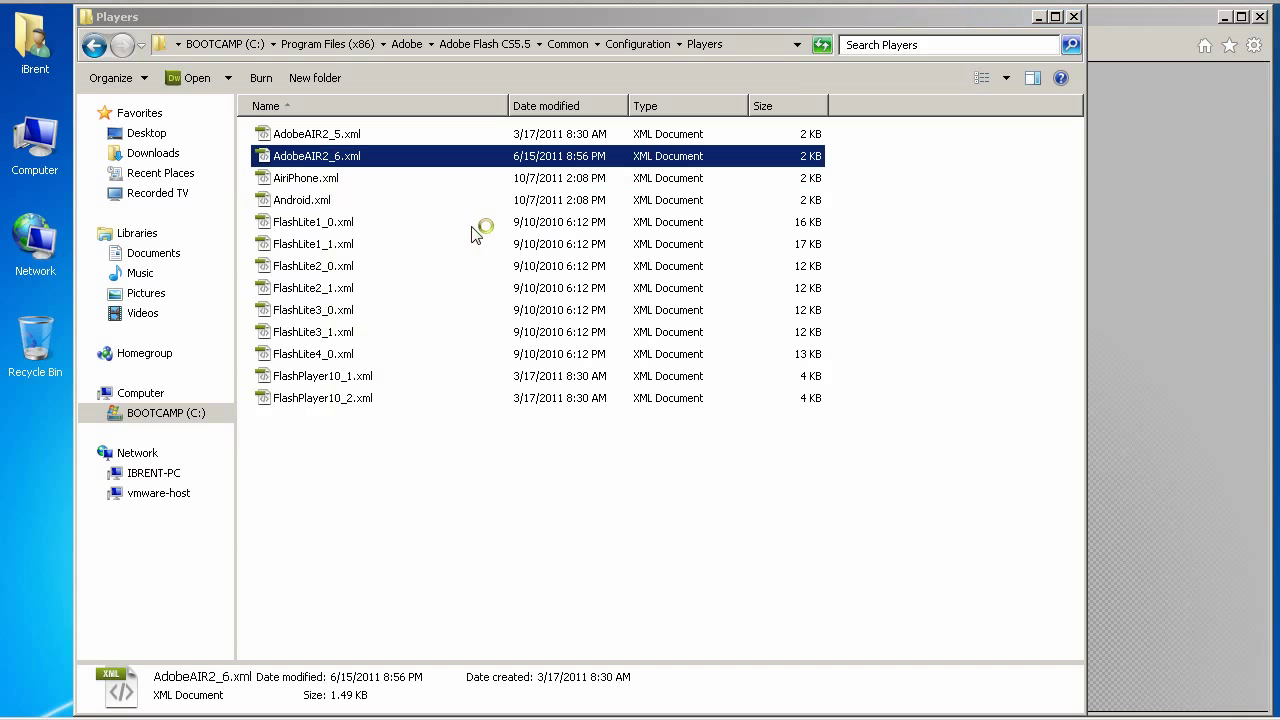
{"action": "left_click", "coordinate": [225, 260]}
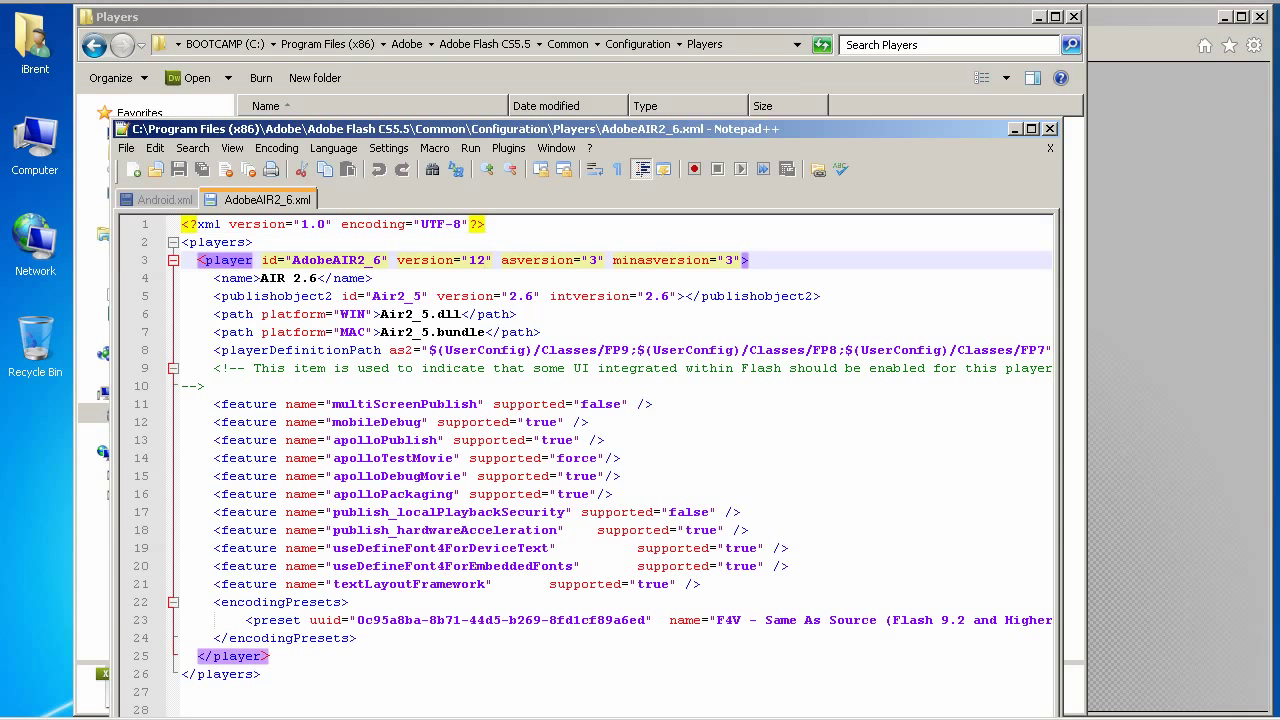
{"action": "key", "text": "BackSpace"}
{"action": "type", "text": "3"}
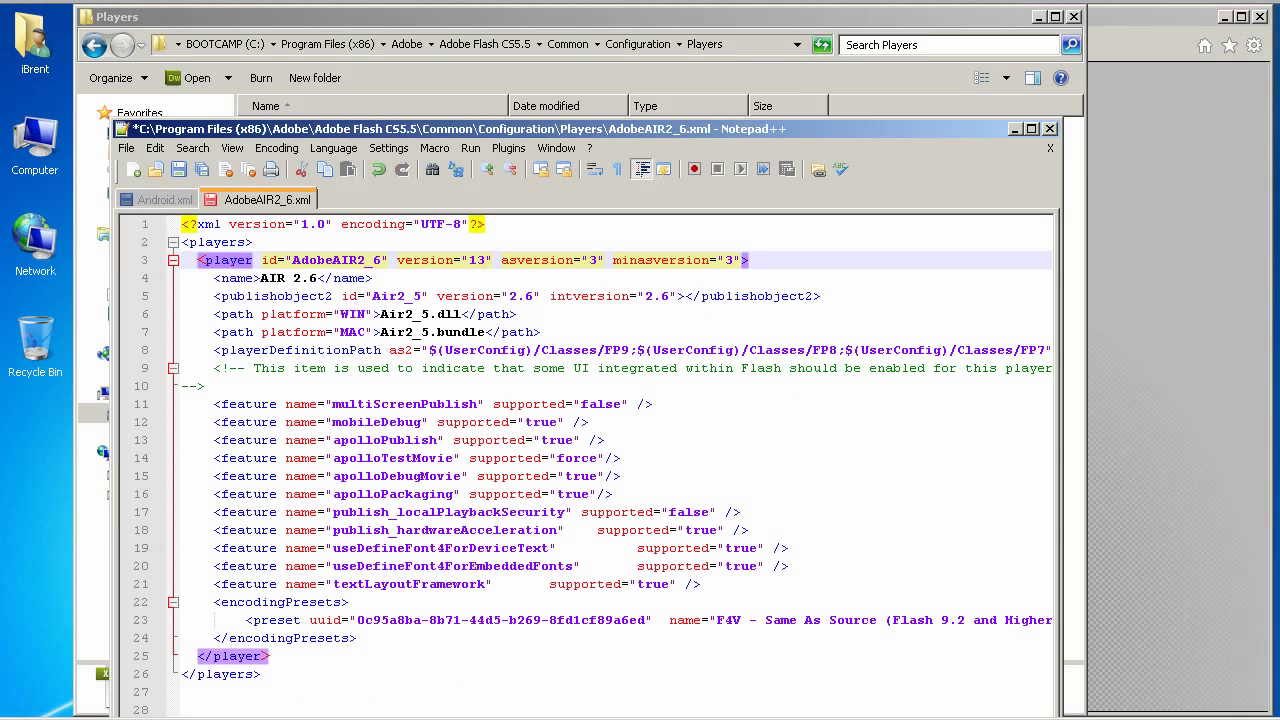
{"action": "key", "text": "super"}
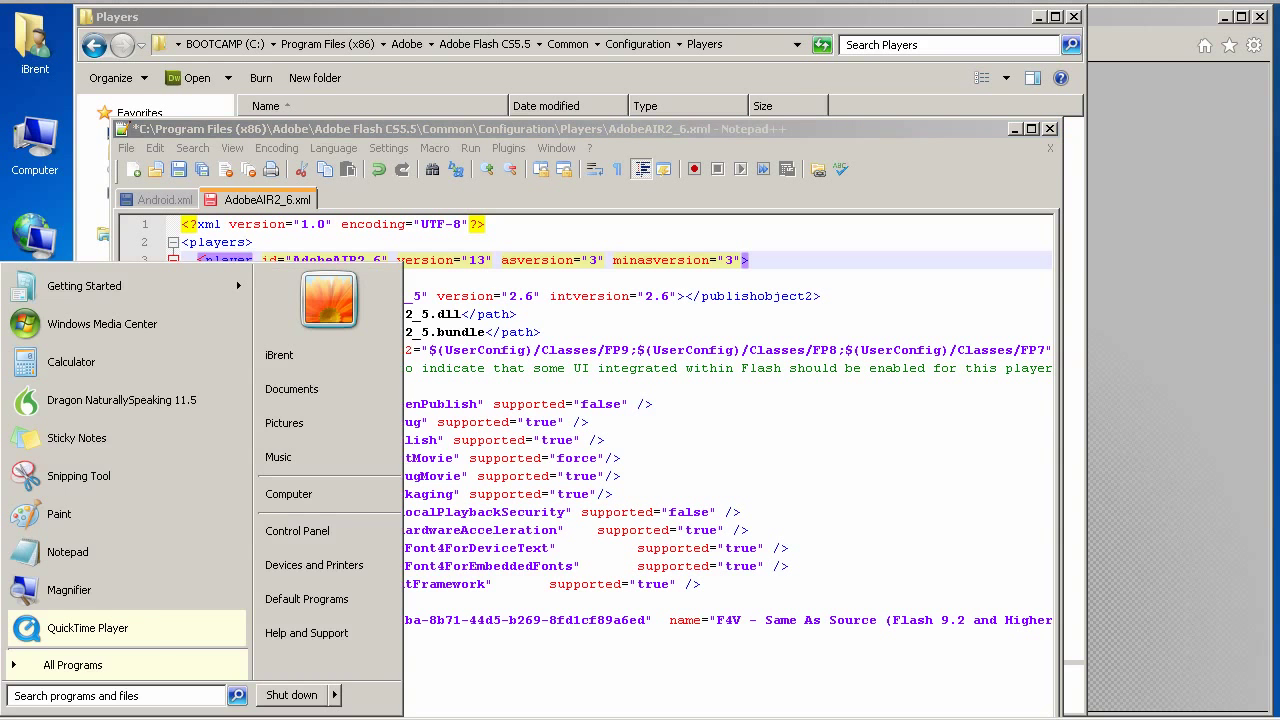
{"action": "left_click", "coordinate": [373, 278]}
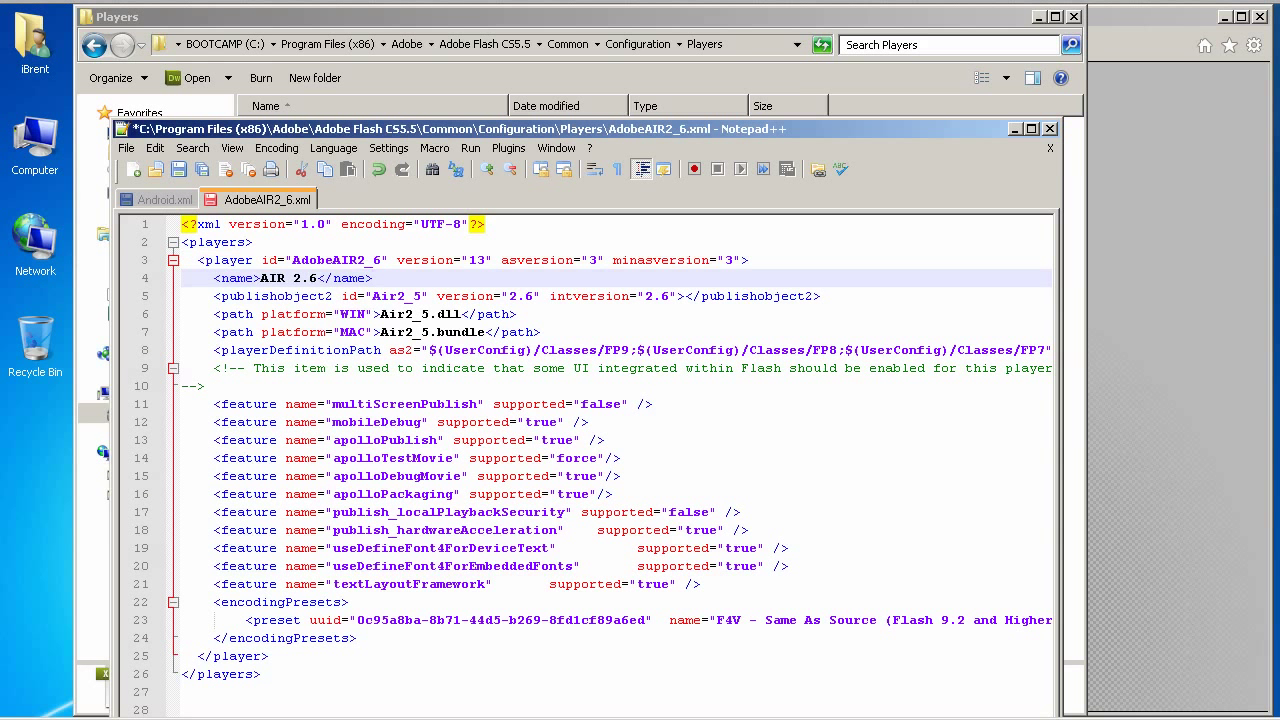
{"action": "key", "text": "ctrl+s"}
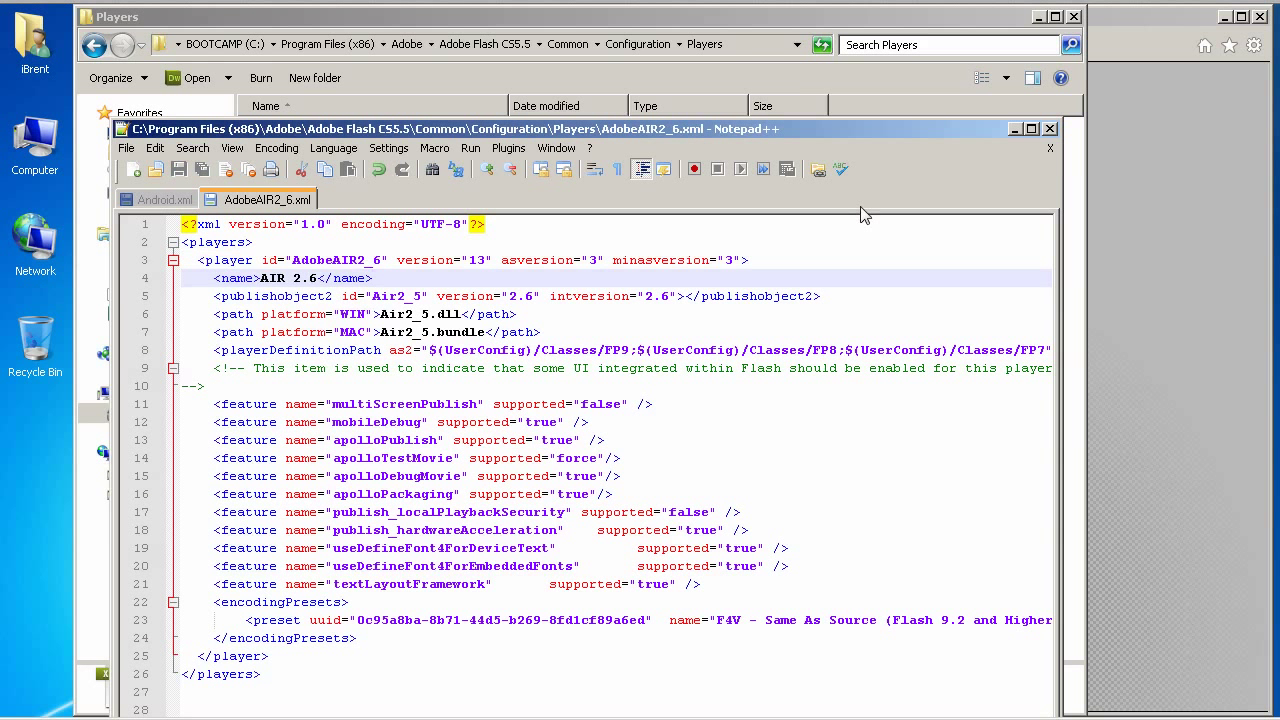
Step: Close Notepad++, navigate from Players up to the Adobe folder, and reopen Adobe Flash CS5.5
{"action": "left_click", "coordinate": [1049, 129]}
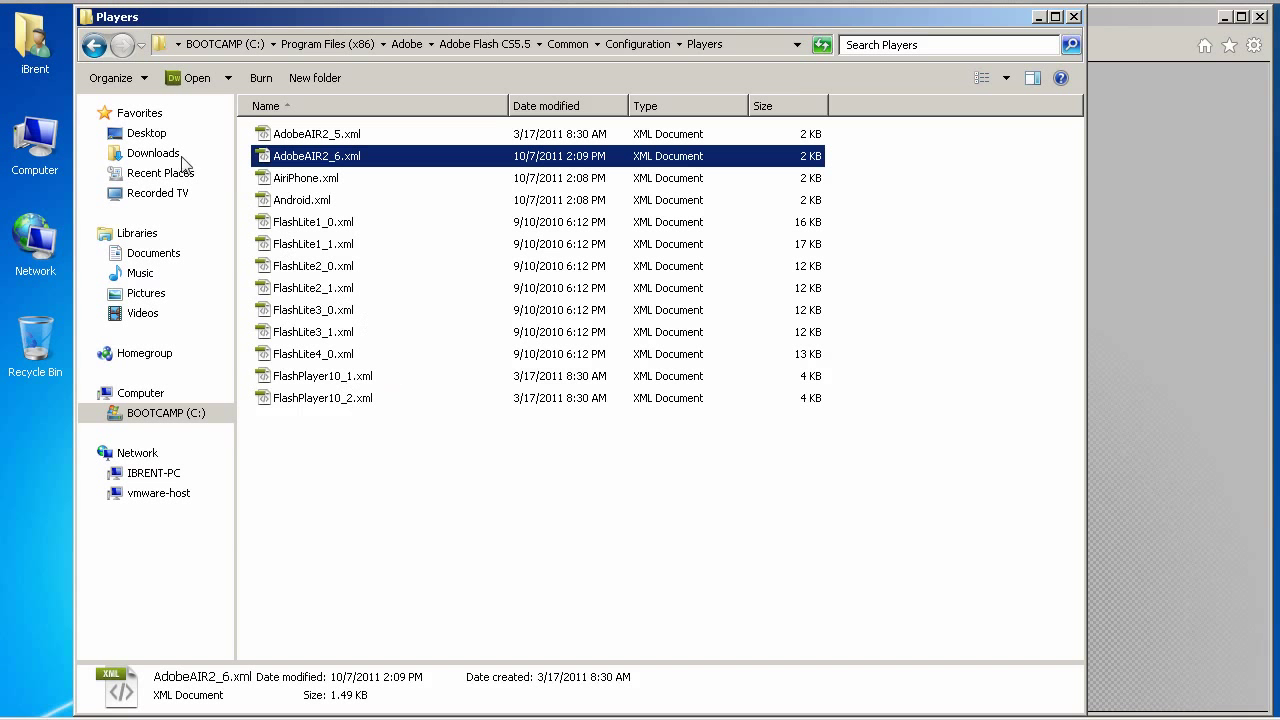
{"action": "left_click", "coordinate": [94, 45]}
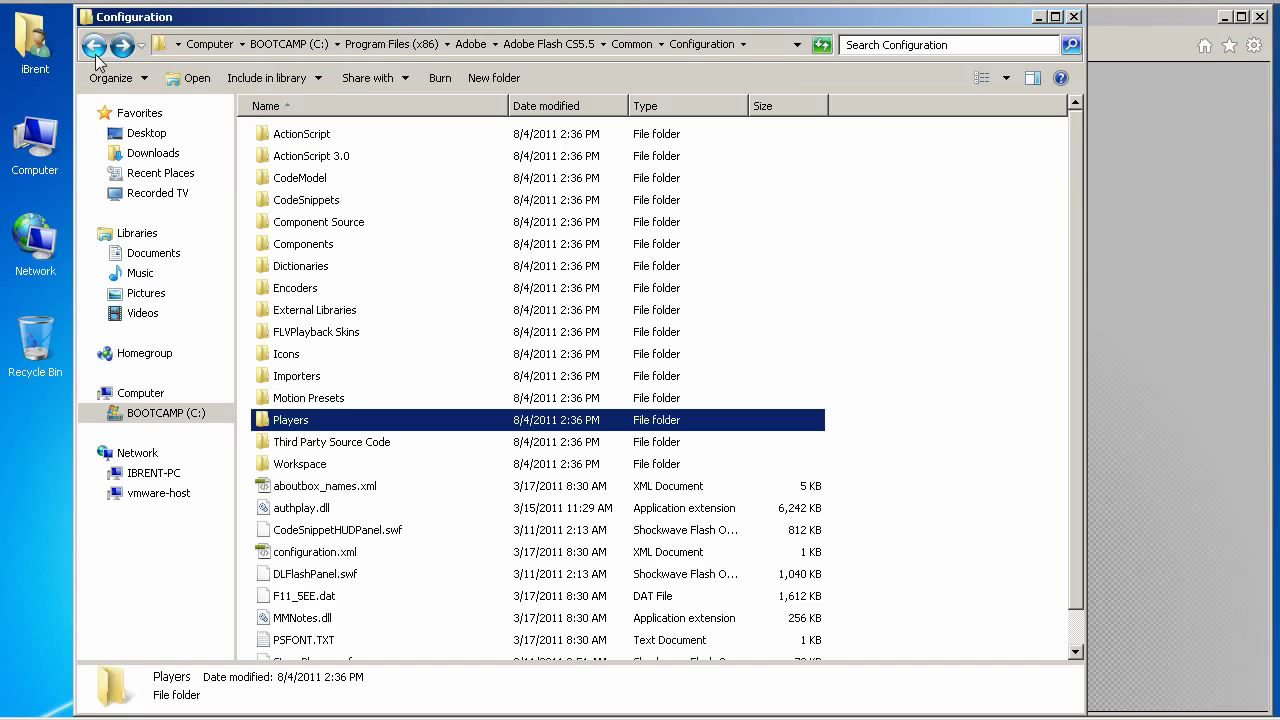
{"action": "left_click", "coordinate": [94, 45]}
{"action": "left_click", "coordinate": [94, 45]}
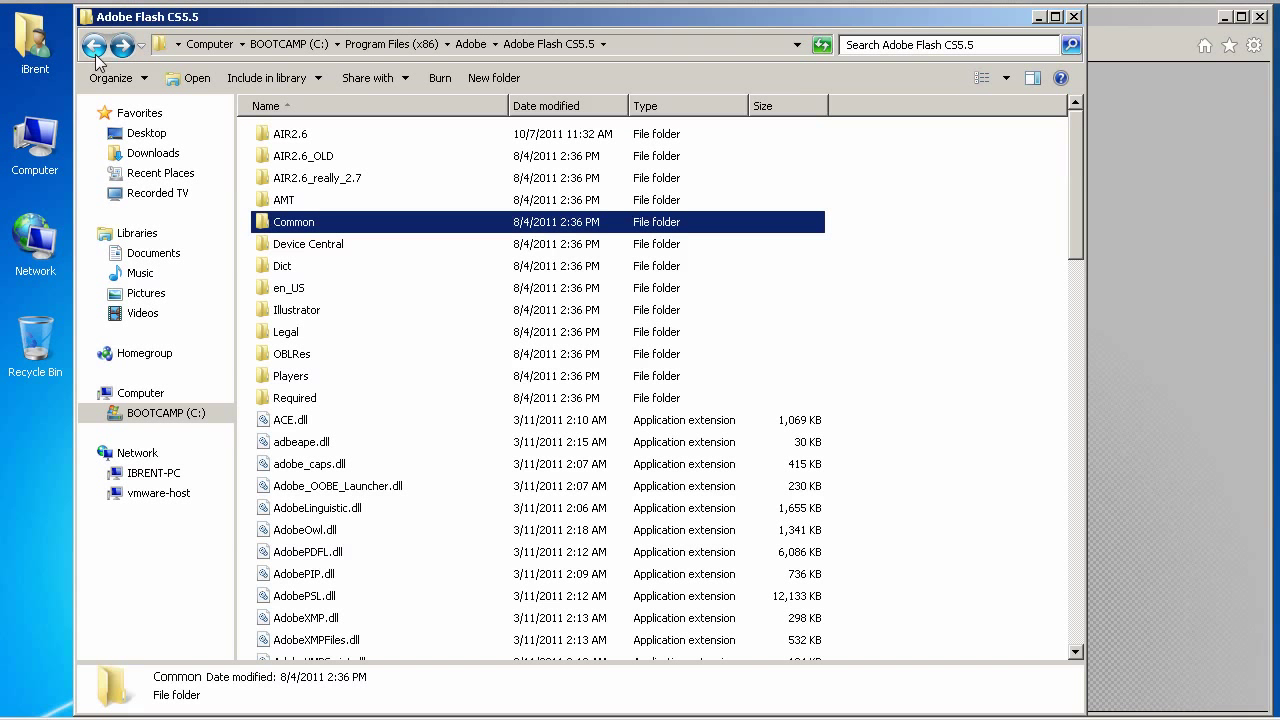
{"action": "left_click", "coordinate": [94, 45]}
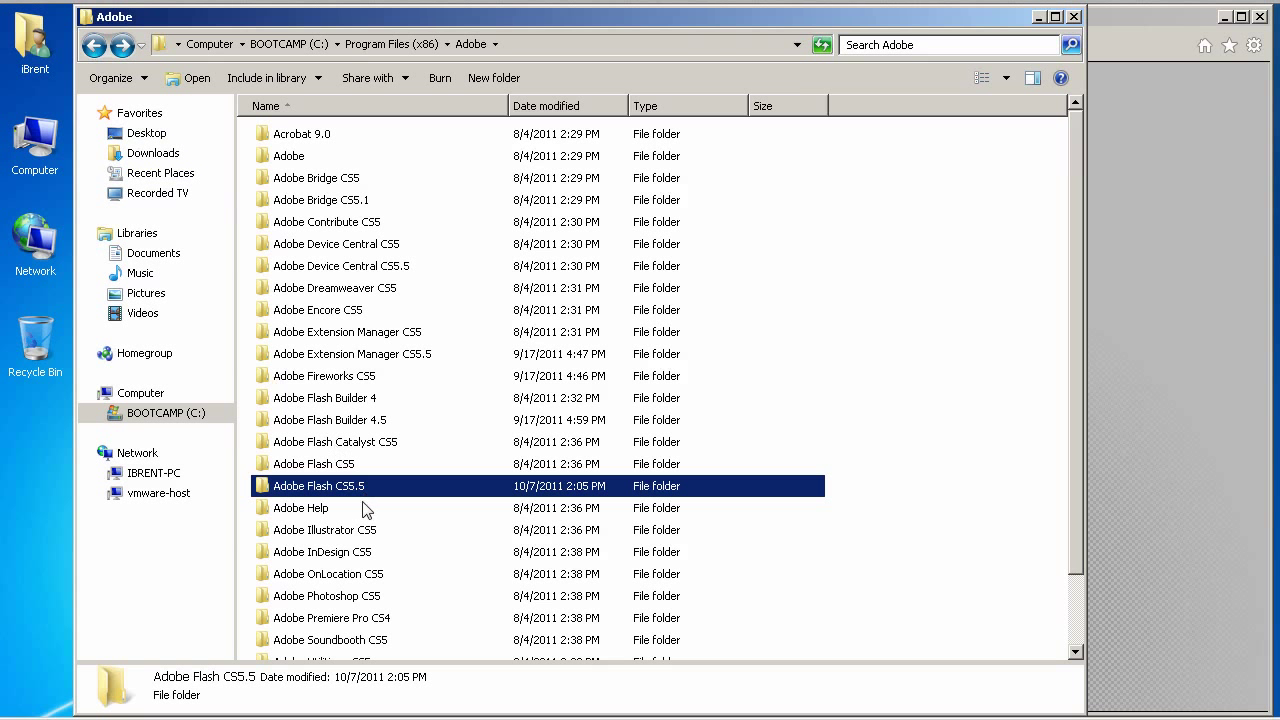
{"action": "double_click", "coordinate": [315, 489]}
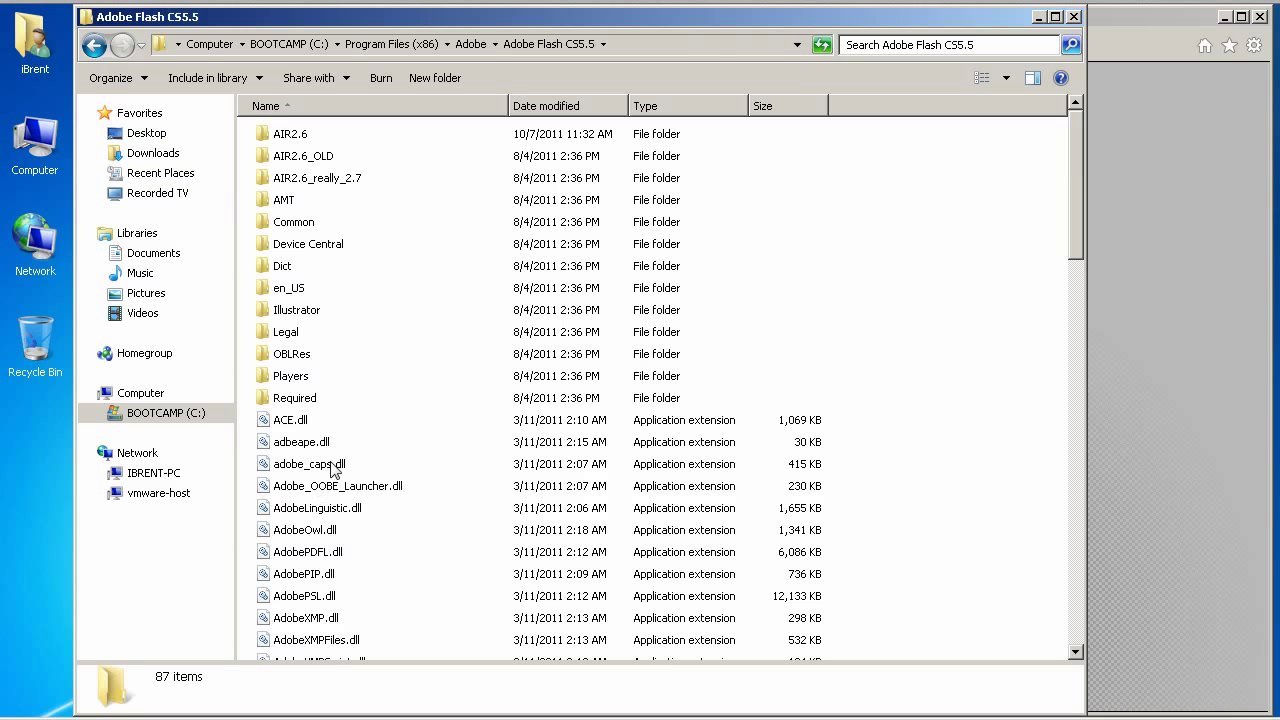